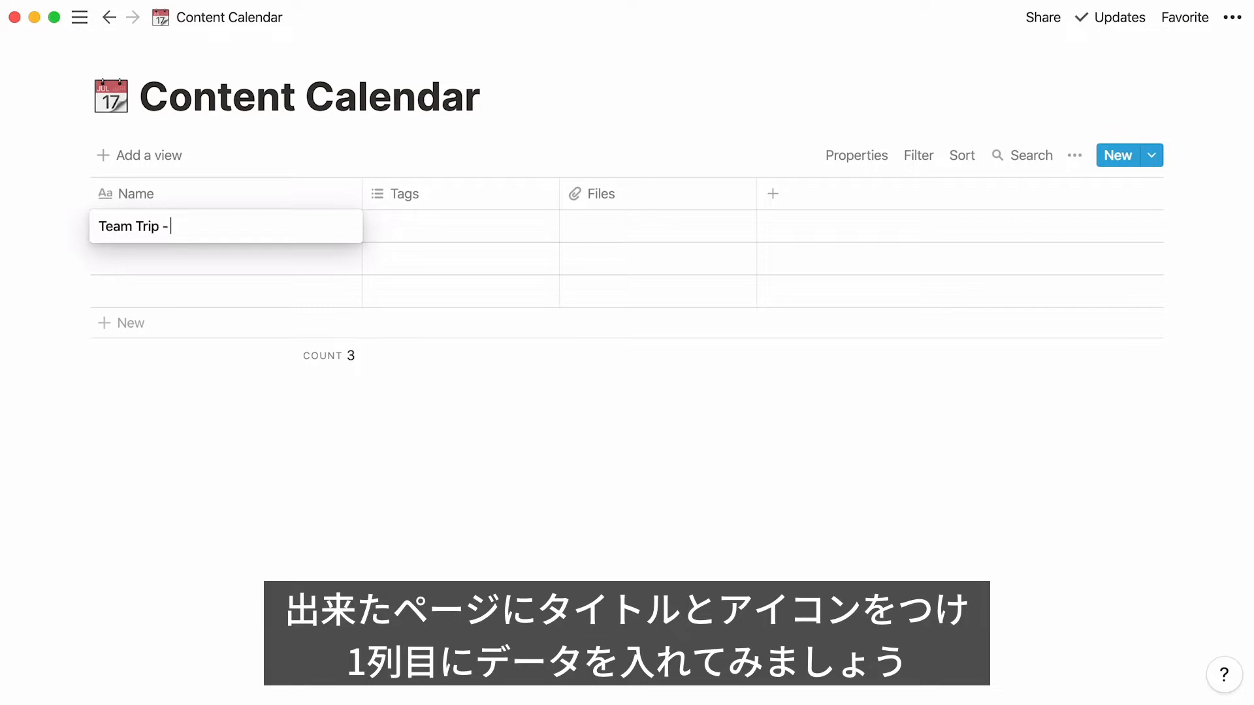
Finish the first entry's name and name the second row "Tips & Tricks for Acme Pros"
{"action": "key", "text": "Return"}
{"action": "type", "text": "Tips & Tricks for Acme Pros"}
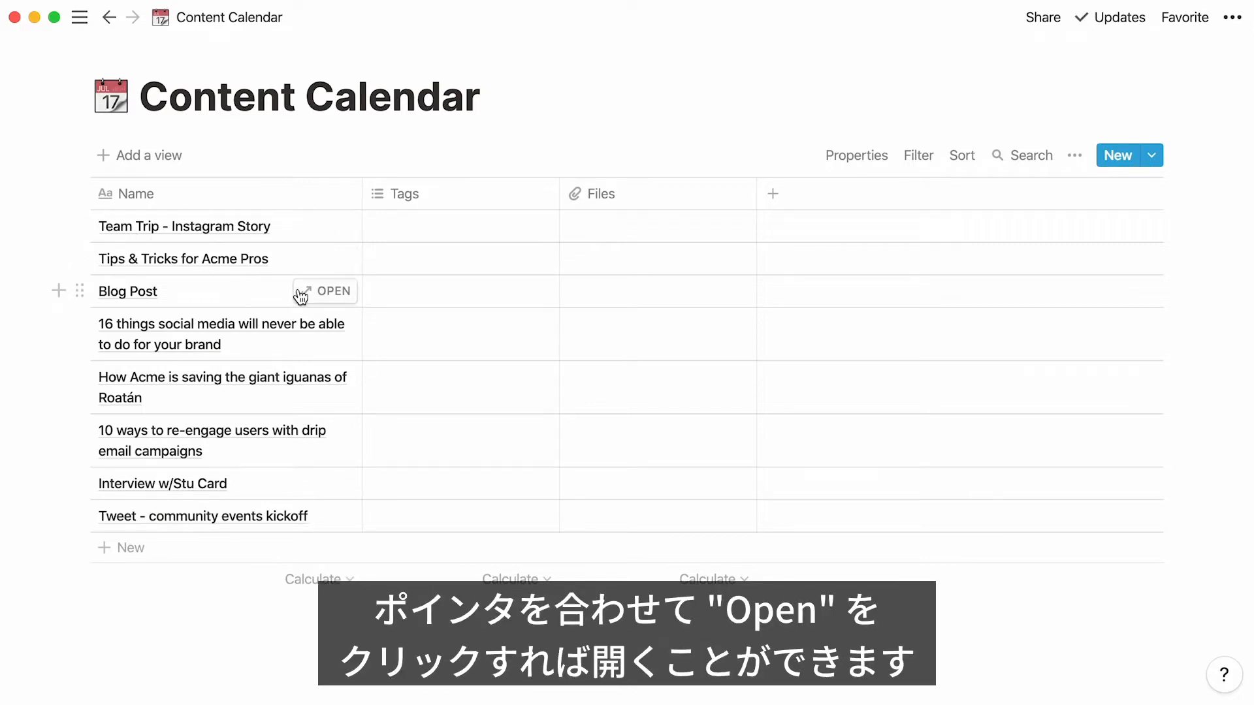
Open the Blog Post entry as a page and look through its text and images
{"action": "left_click", "coordinate": [302, 294]}
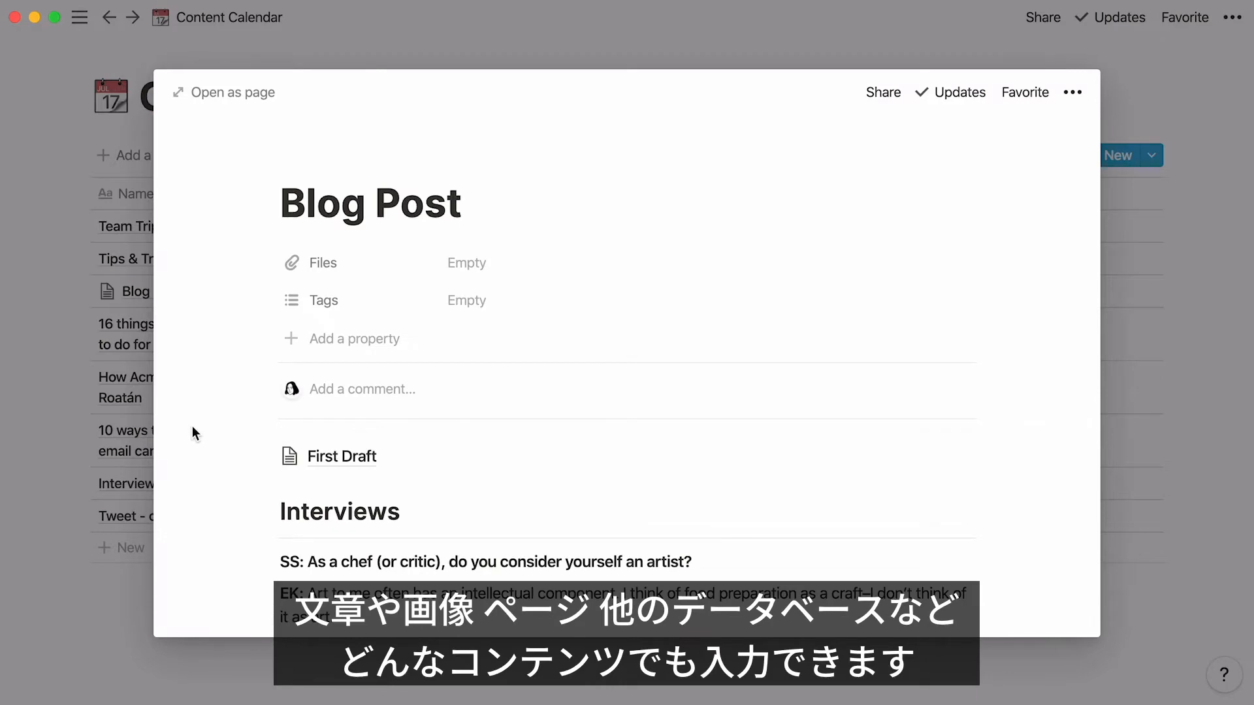
{"action": "scroll", "coordinate": [192, 426], "scroll_direction": "down", "scroll_amount": 1}
{"action": "scroll", "coordinate": [192, 428], "scroll_direction": "down", "scroll_amount": 7}
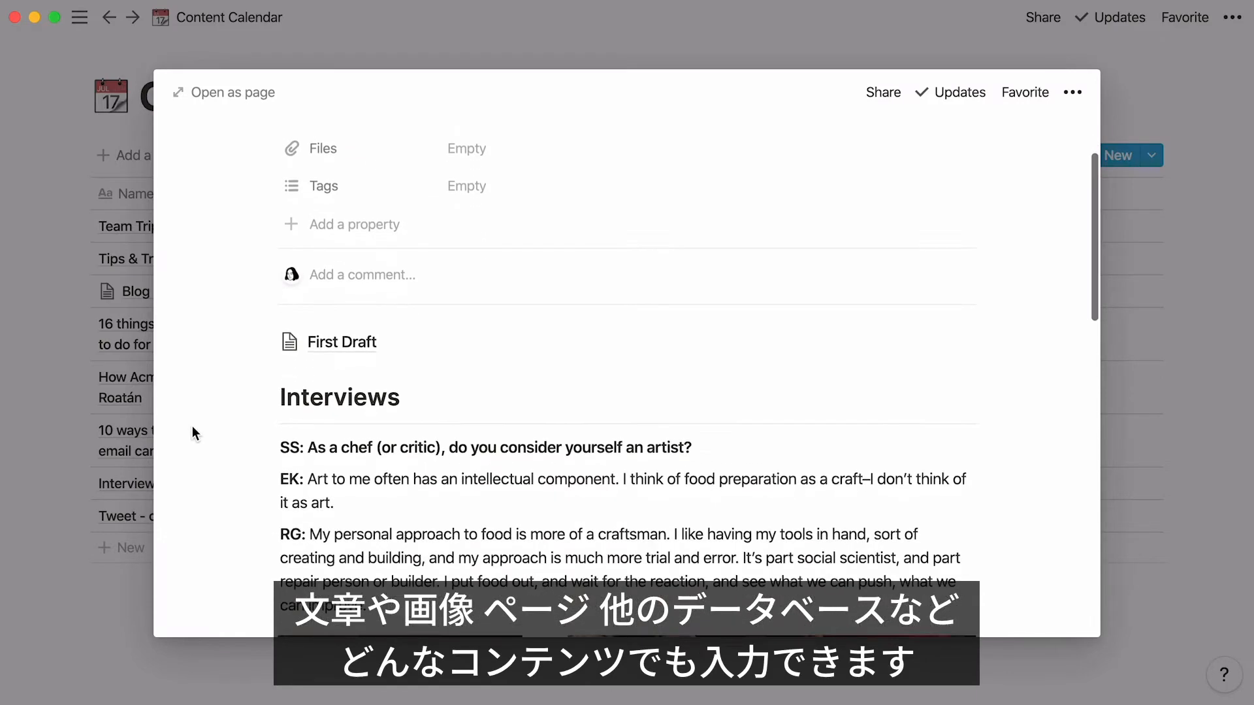
{"action": "scroll", "coordinate": [192, 428], "scroll_direction": "down", "scroll_amount": 1}
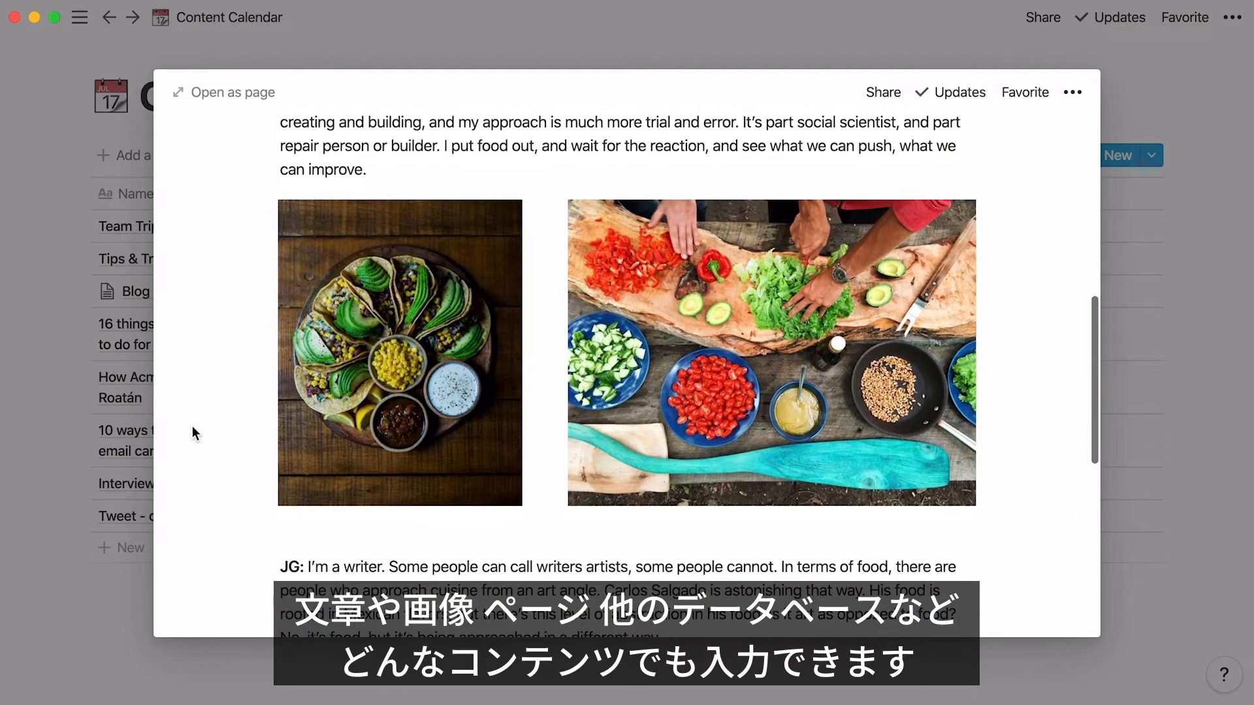
{"action": "scroll", "coordinate": [192, 426], "scroll_direction": "up", "scroll_amount": 7}
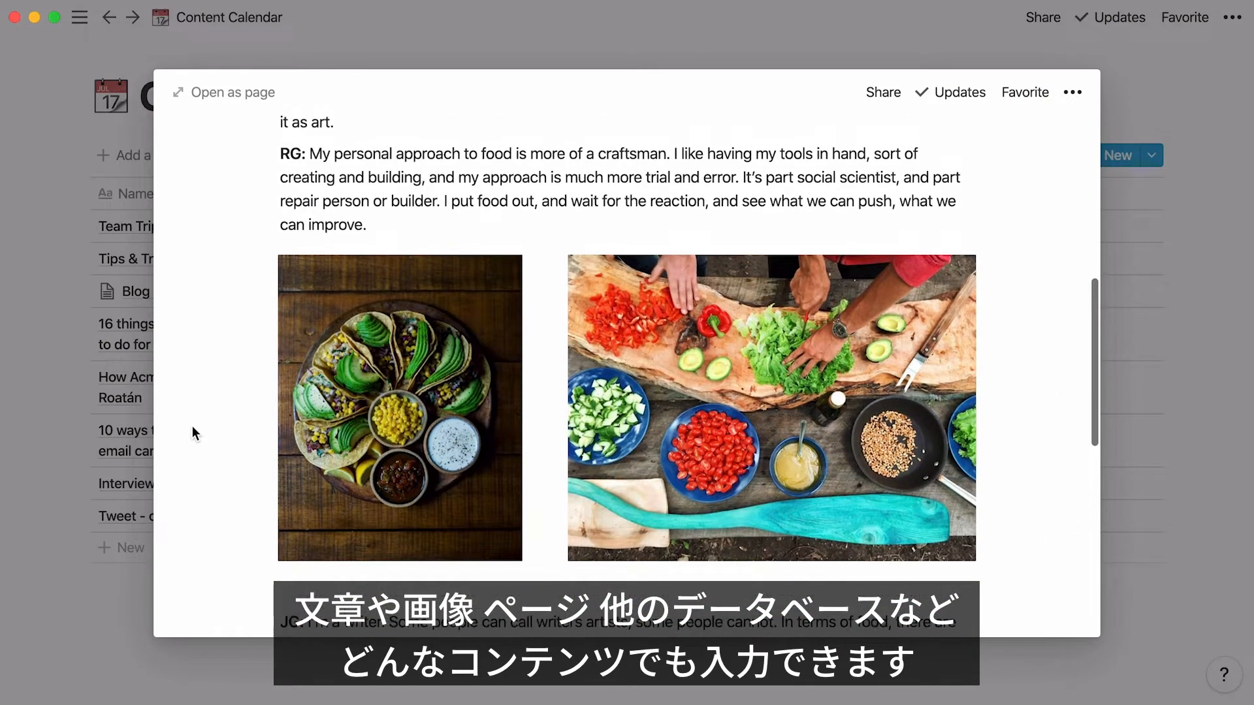
{"action": "scroll", "coordinate": [192, 426], "scroll_direction": "up", "scroll_amount": 2}
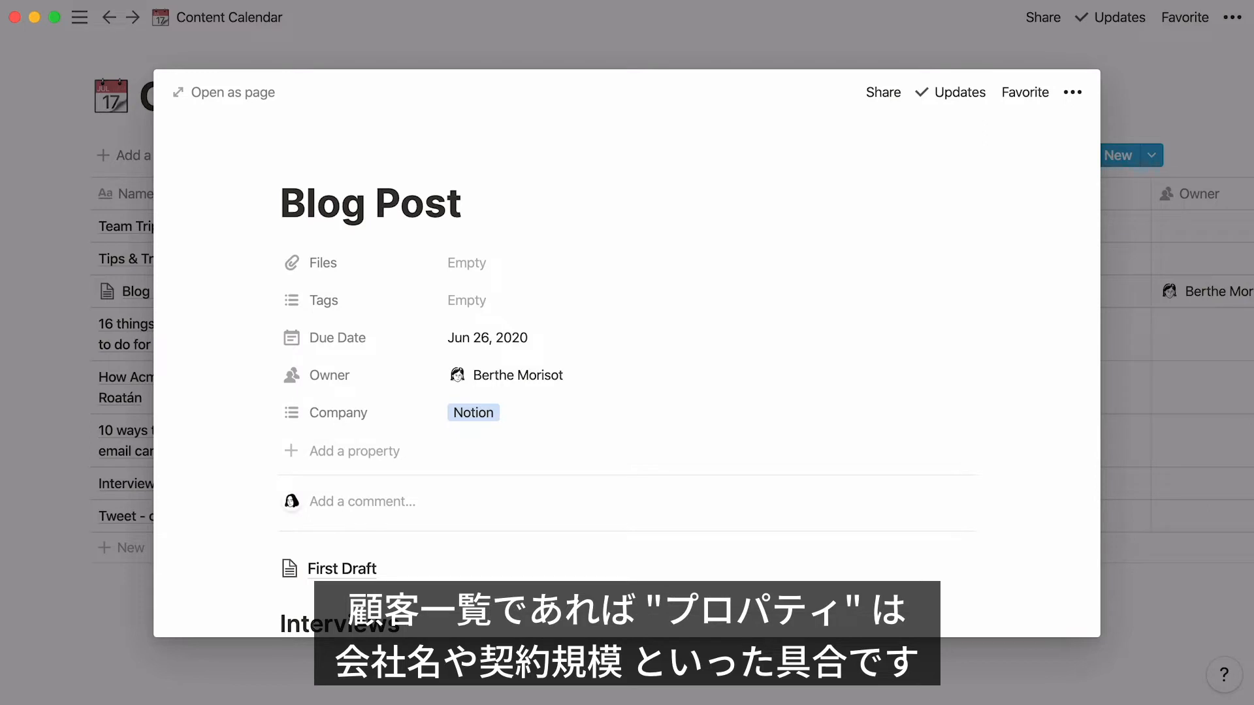
Add a new property to the Blog Post entry and look at the available property types
{"action": "left_click", "coordinate": [323, 450]}
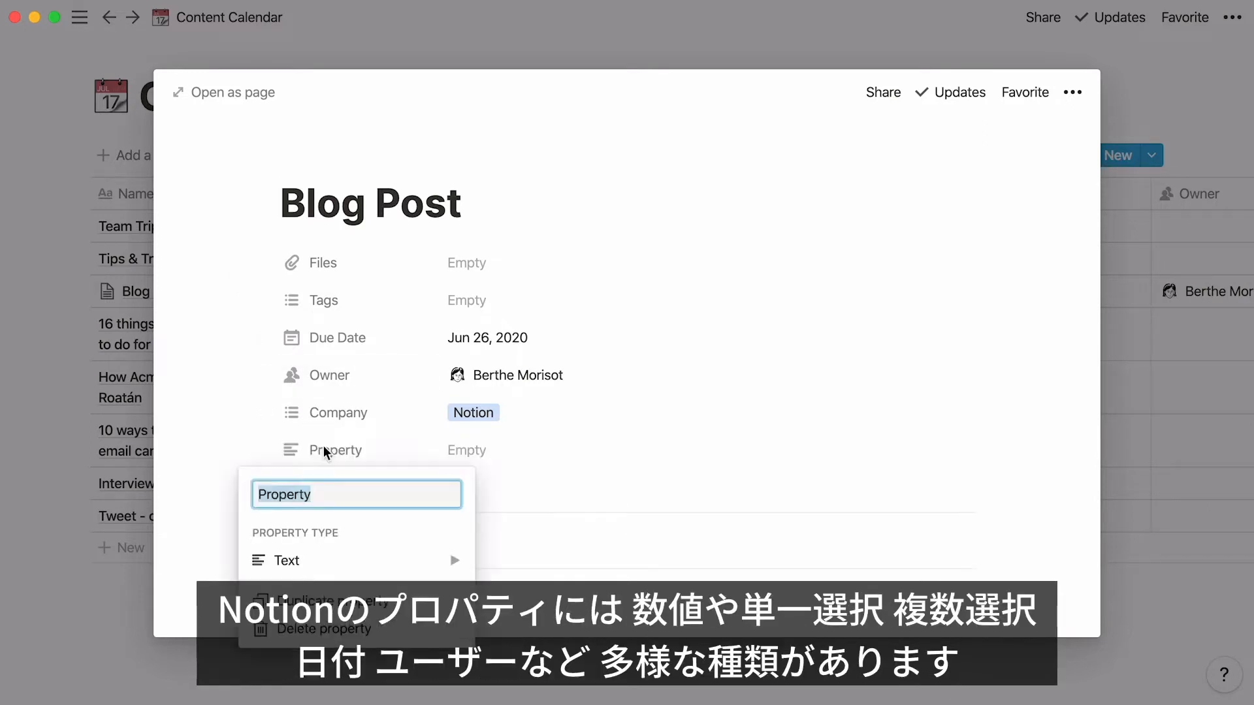
{"action": "mouse_move", "coordinate": [370, 565]}
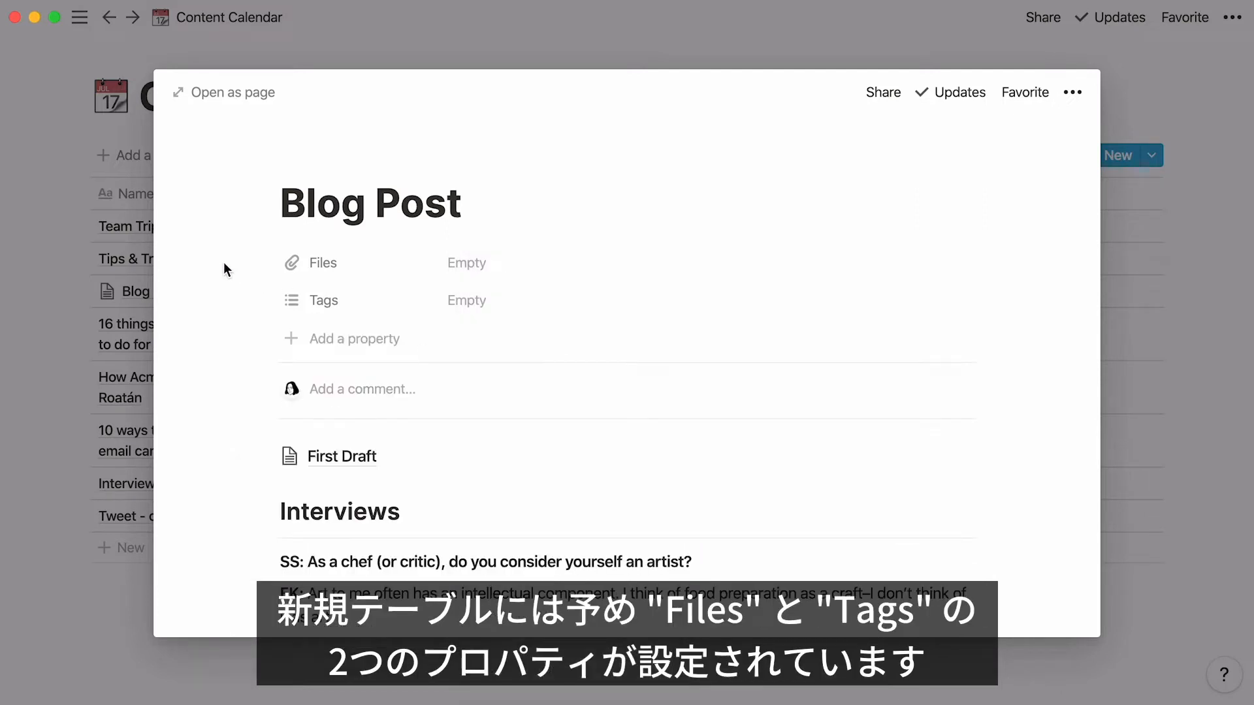
Attach food.jpg from the Desktop to the Blog Post entry's Files property
{"action": "left_click", "coordinate": [467, 263]}
{"action": "left_click", "coordinate": [599, 352]}
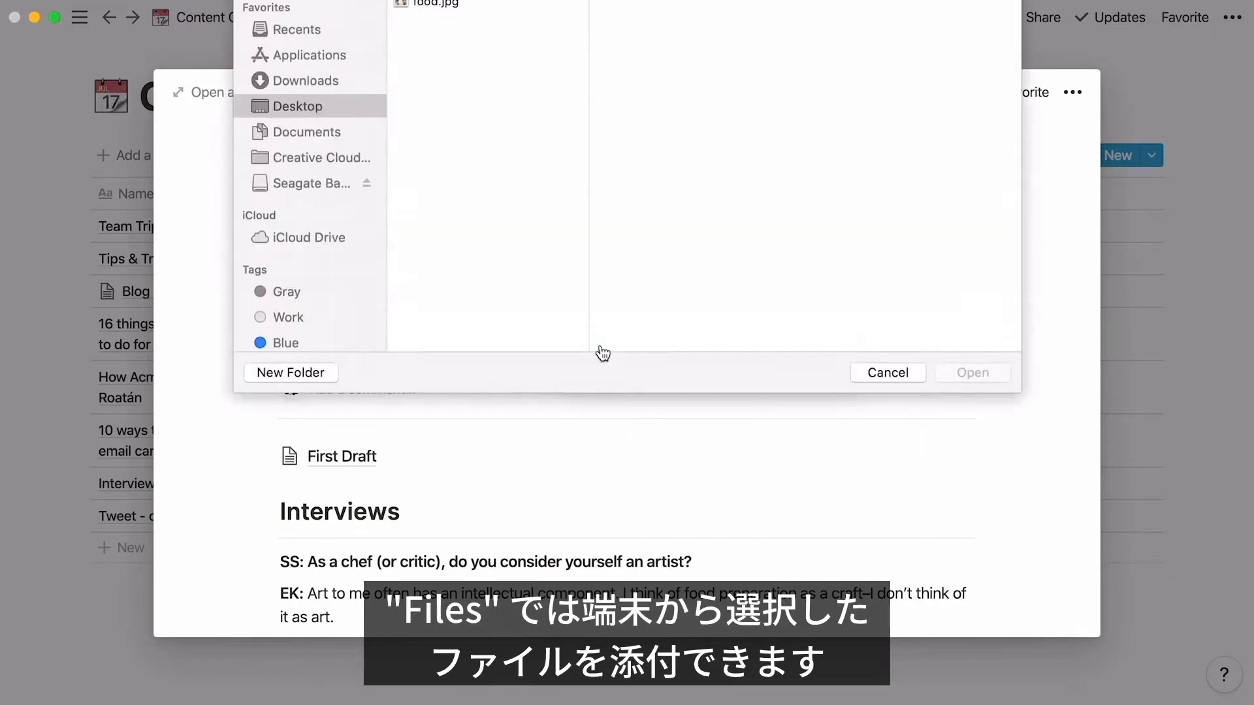
{"action": "double_click", "coordinate": [456, 49]}
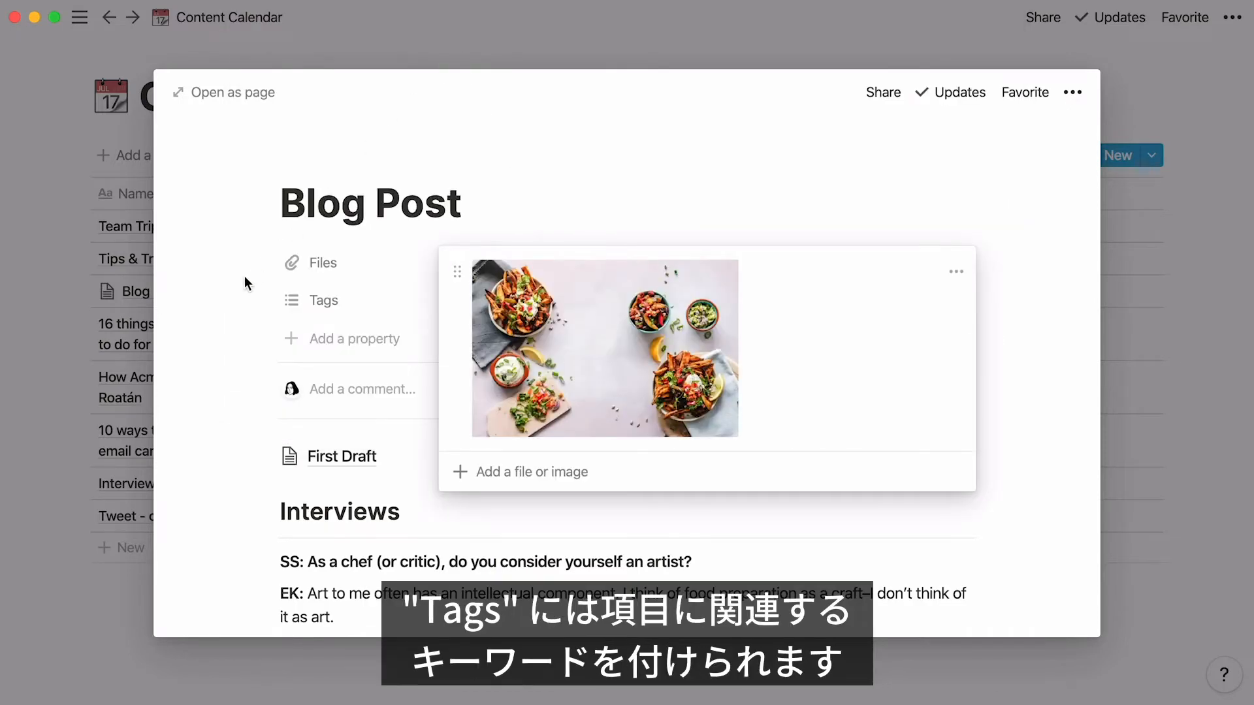
{"action": "left_click", "coordinate": [220, 300]}
Tag the Blog Post entry with the existing option Inspiration
{"action": "left_click", "coordinate": [468, 302]}
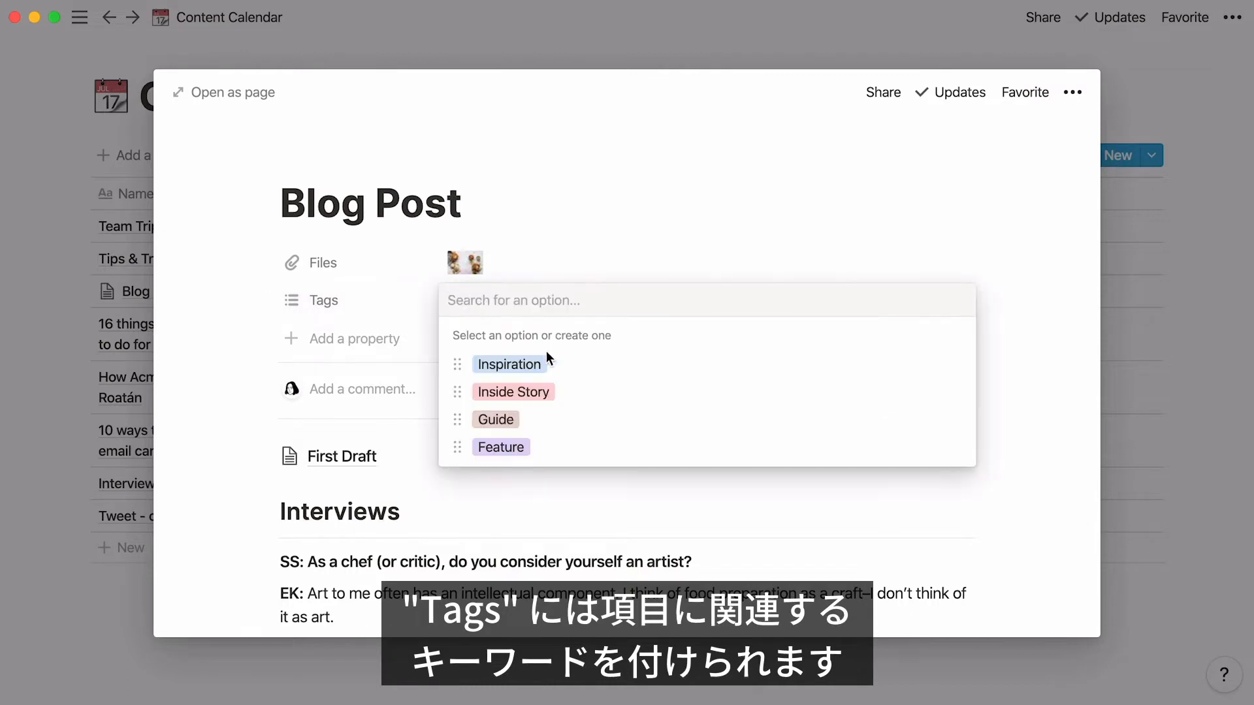
{"action": "left_click", "coordinate": [546, 364]}
{"action": "left_click", "coordinate": [241, 314]}
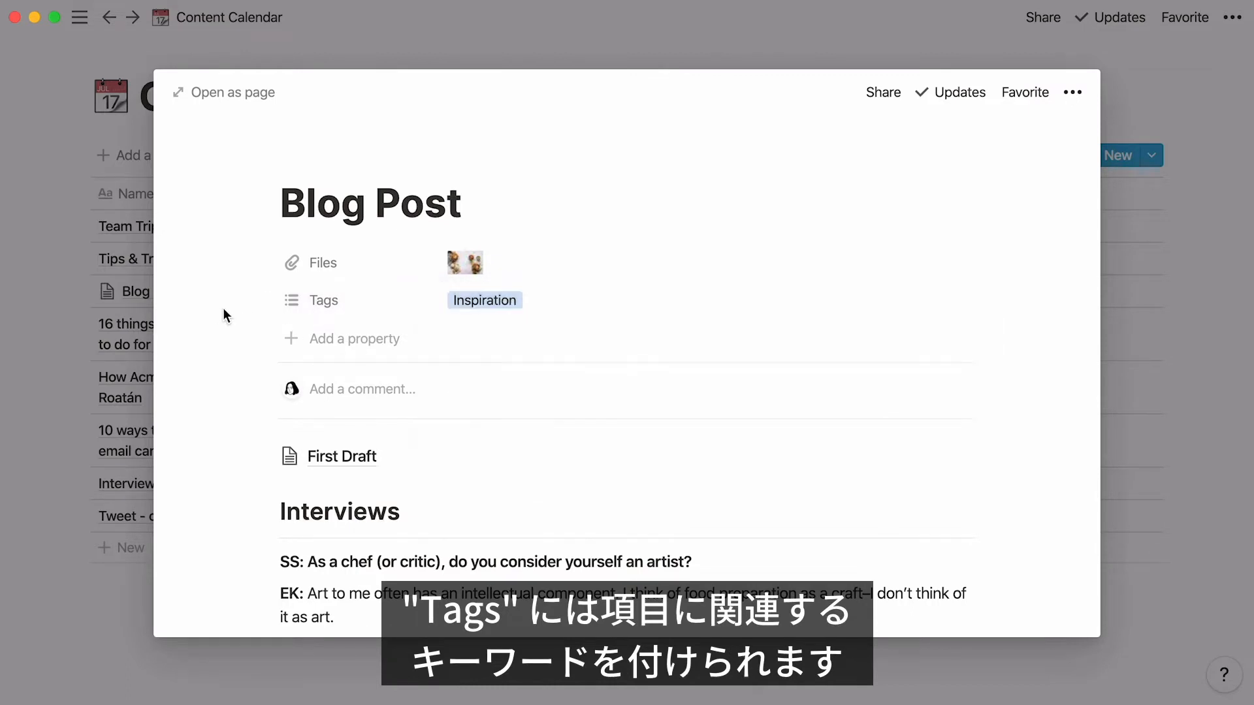
Add a property named "Deadline" of type Date to the Blog Post entry
{"action": "left_click", "coordinate": [300, 340]}
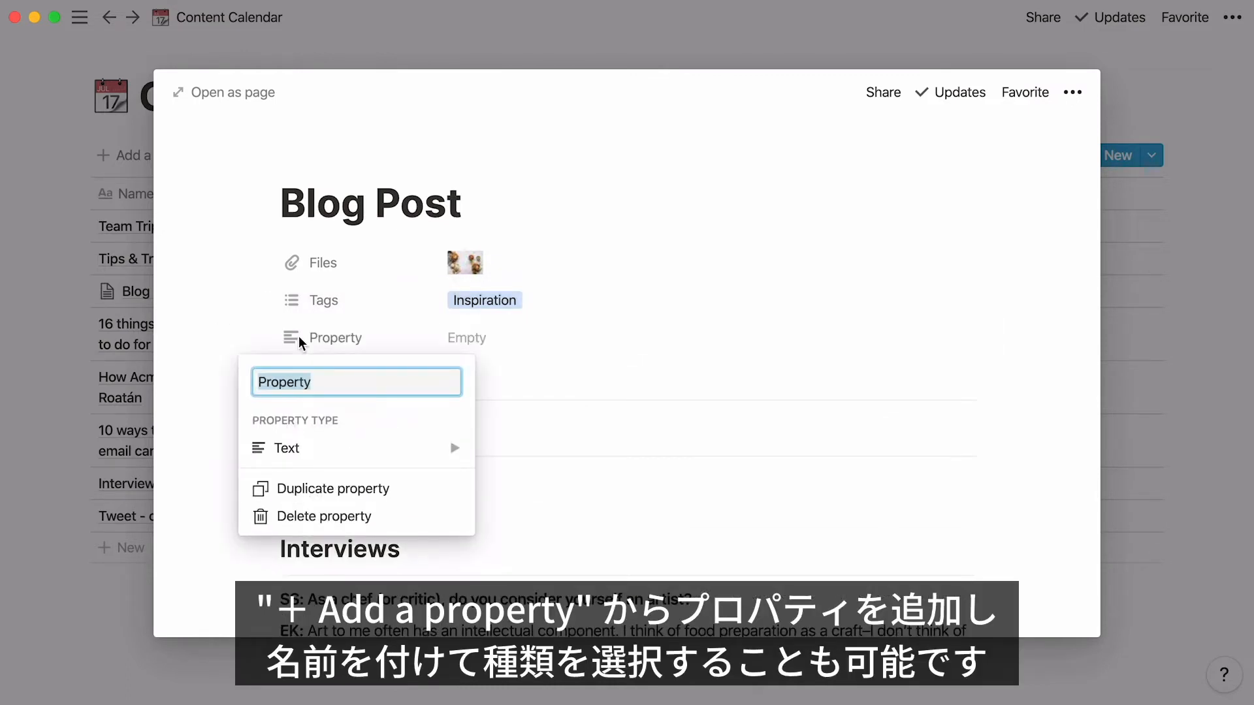
{"action": "left_click", "coordinate": [339, 445]}
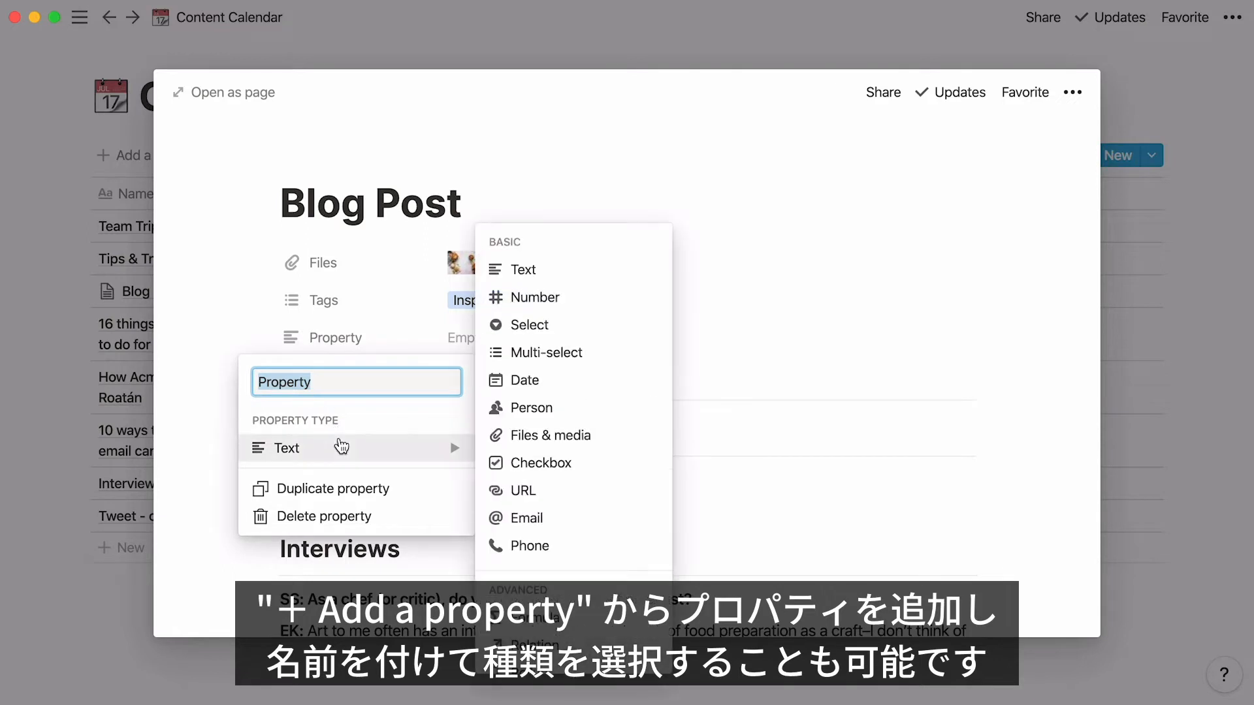
{"action": "type", "text": "Deadline"}
{"action": "left_click", "coordinate": [591, 381]}
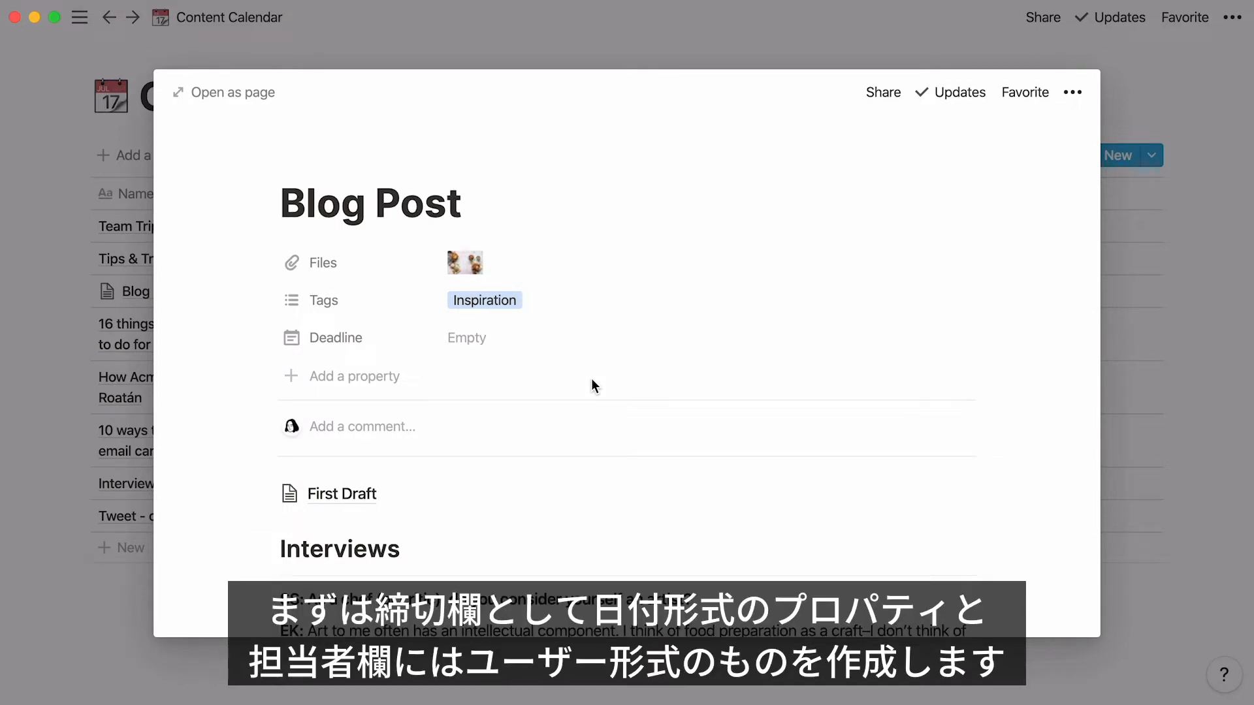
Add a property named "Assigned" of type Person to the Blog Post entry
{"action": "left_click", "coordinate": [391, 379]}
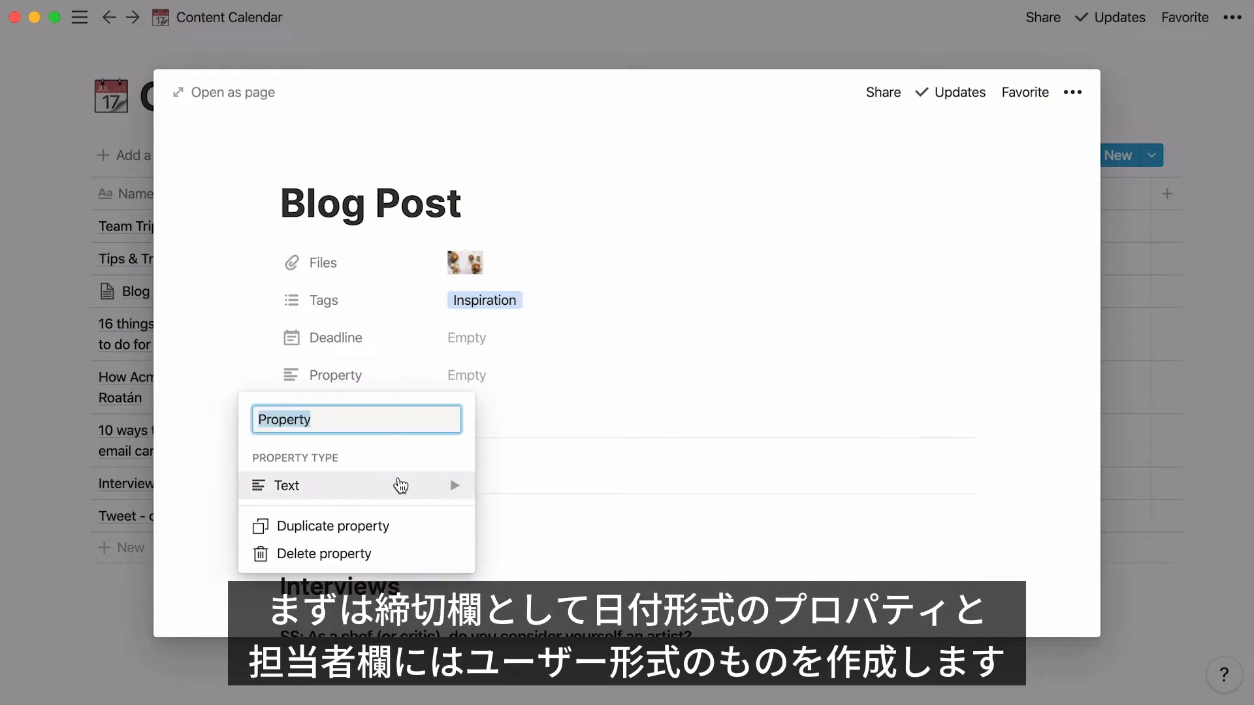
{"action": "mouse_move", "coordinate": [400, 484]}
{"action": "type", "text": "Assigned"}
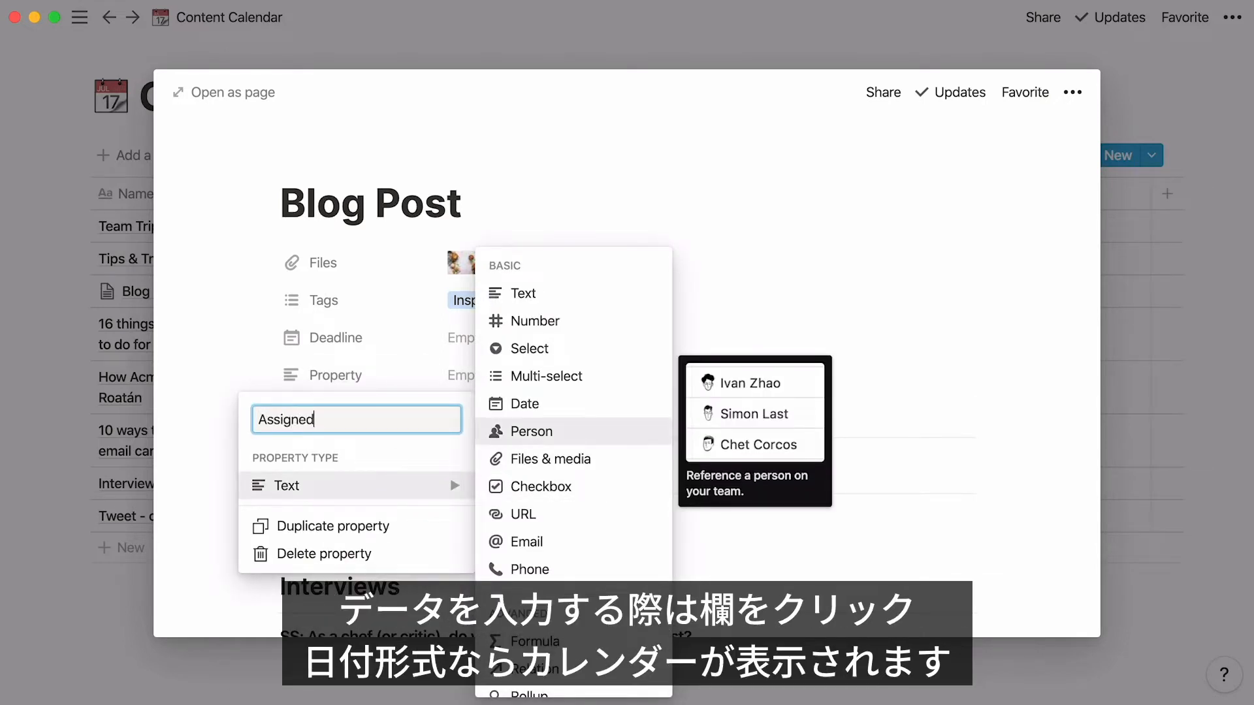
{"action": "left_click", "coordinate": [611, 433]}
Set the Blog Post entry's Deadline to Jun 25, 2020
{"action": "left_click", "coordinate": [505, 346]}
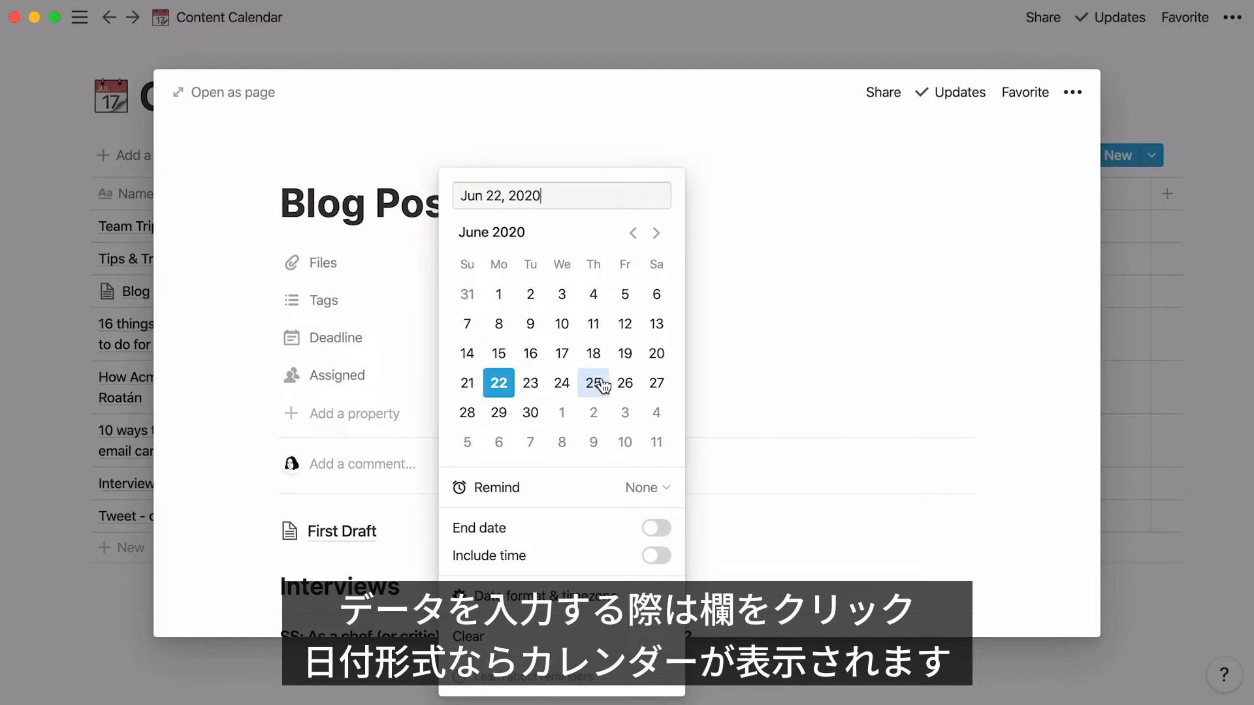
{"action": "left_click", "coordinate": [594, 383]}
{"action": "left_click", "coordinate": [731, 370]}
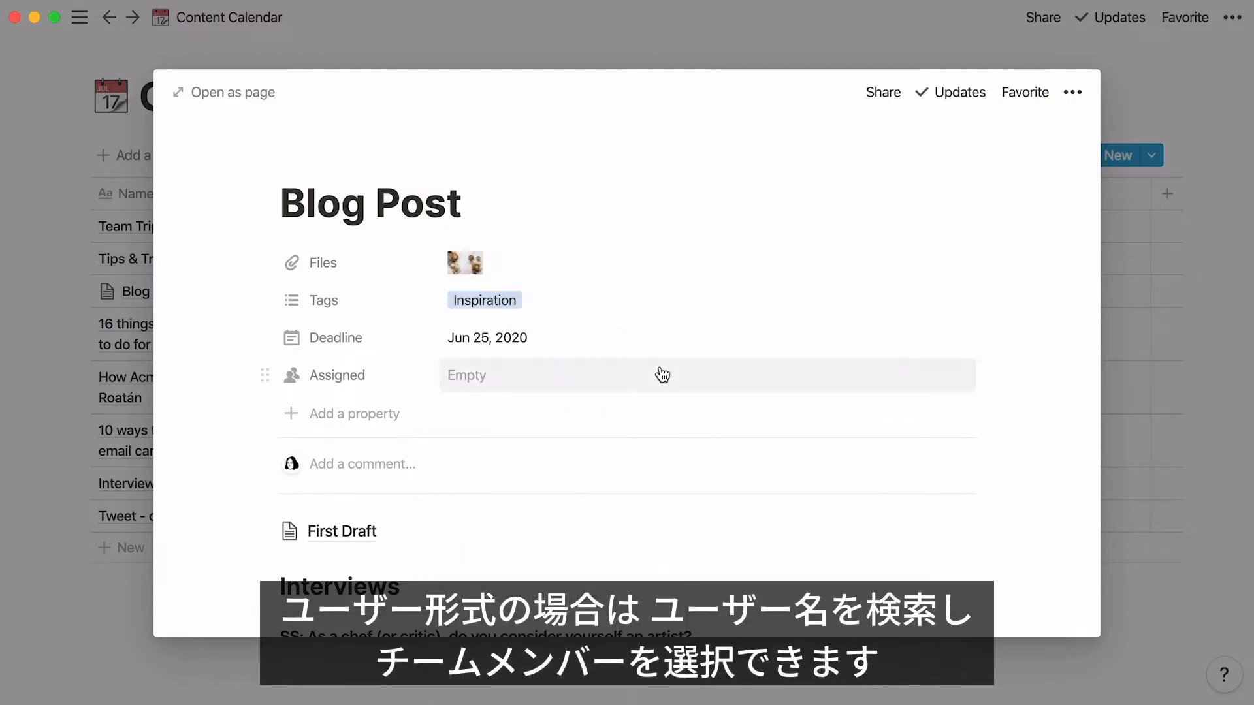
Search for the team member by first name and select them in the Blog Post entry's Assigned property
{"action": "left_click", "coordinate": [598, 376]}
{"action": "type", "text": "berthe"}
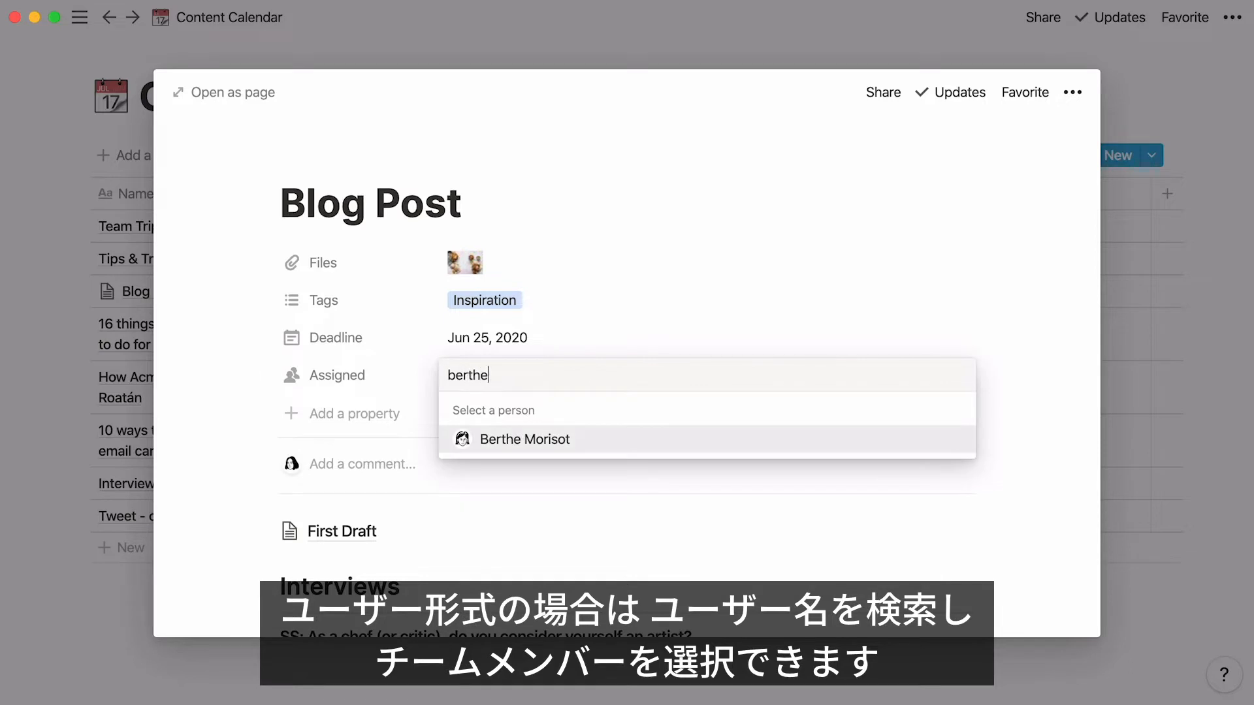
{"action": "left_click", "coordinate": [598, 438]}
{"action": "left_click", "coordinate": [202, 293]}
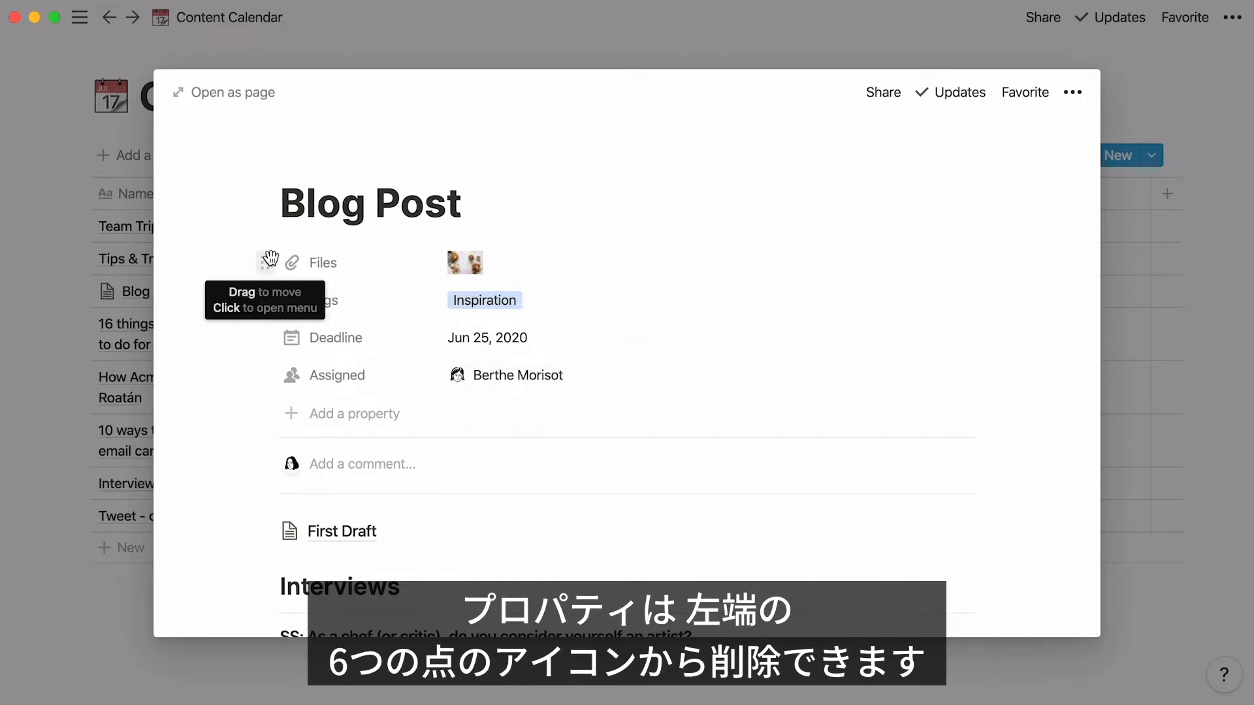
Delete the Files property and close the Blog Post entry to return to the Content Calendar table
{"action": "left_click", "coordinate": [267, 262]}
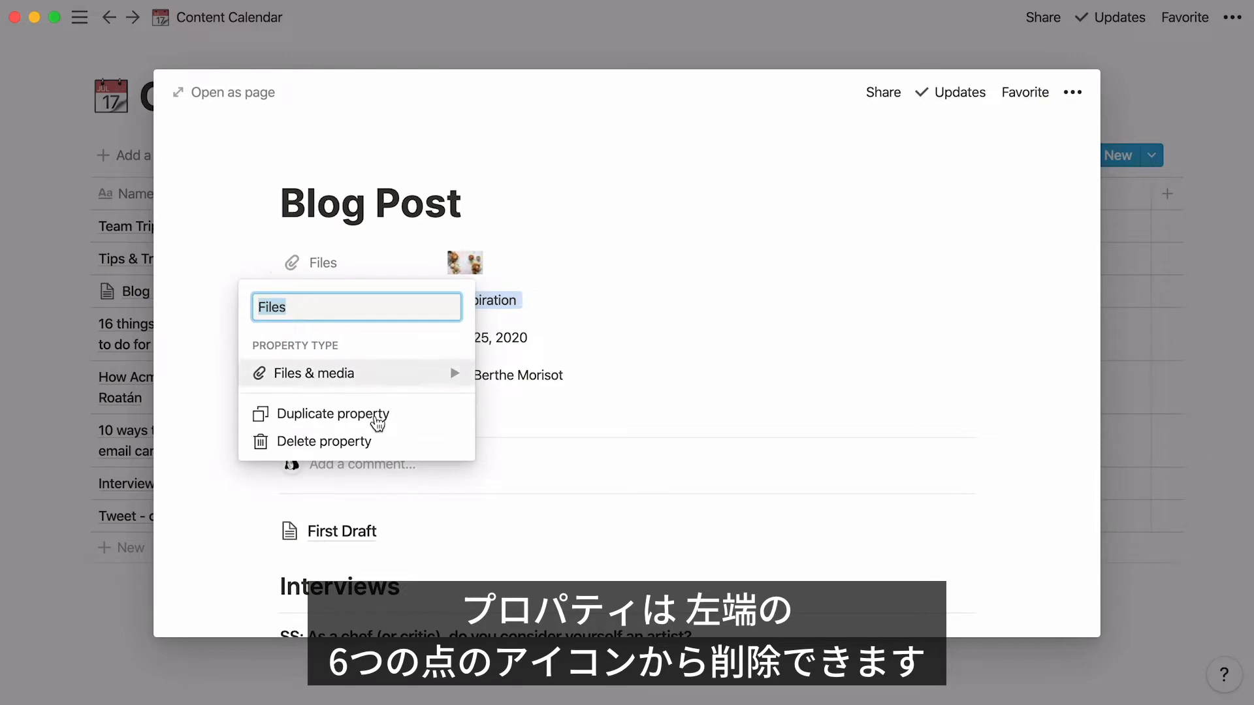
{"action": "left_click", "coordinate": [399, 440]}
{"action": "left_click", "coordinate": [512, 373]}
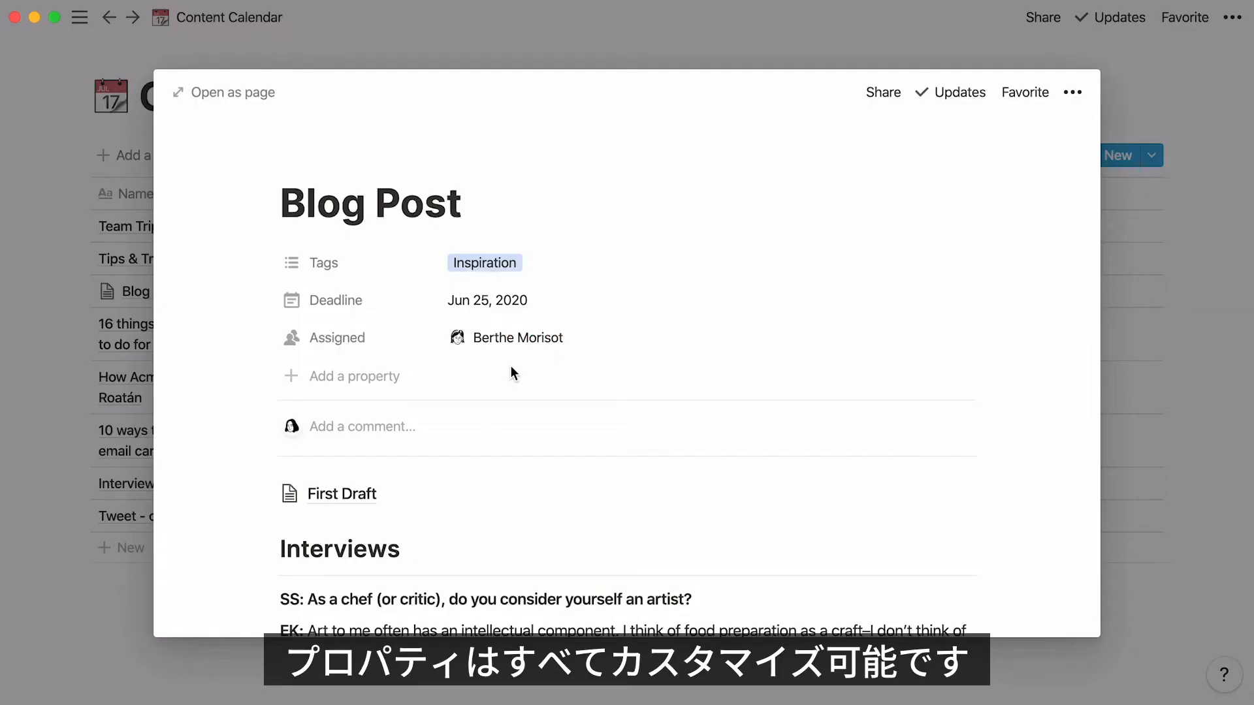
{"action": "left_click", "coordinate": [771, 17]}
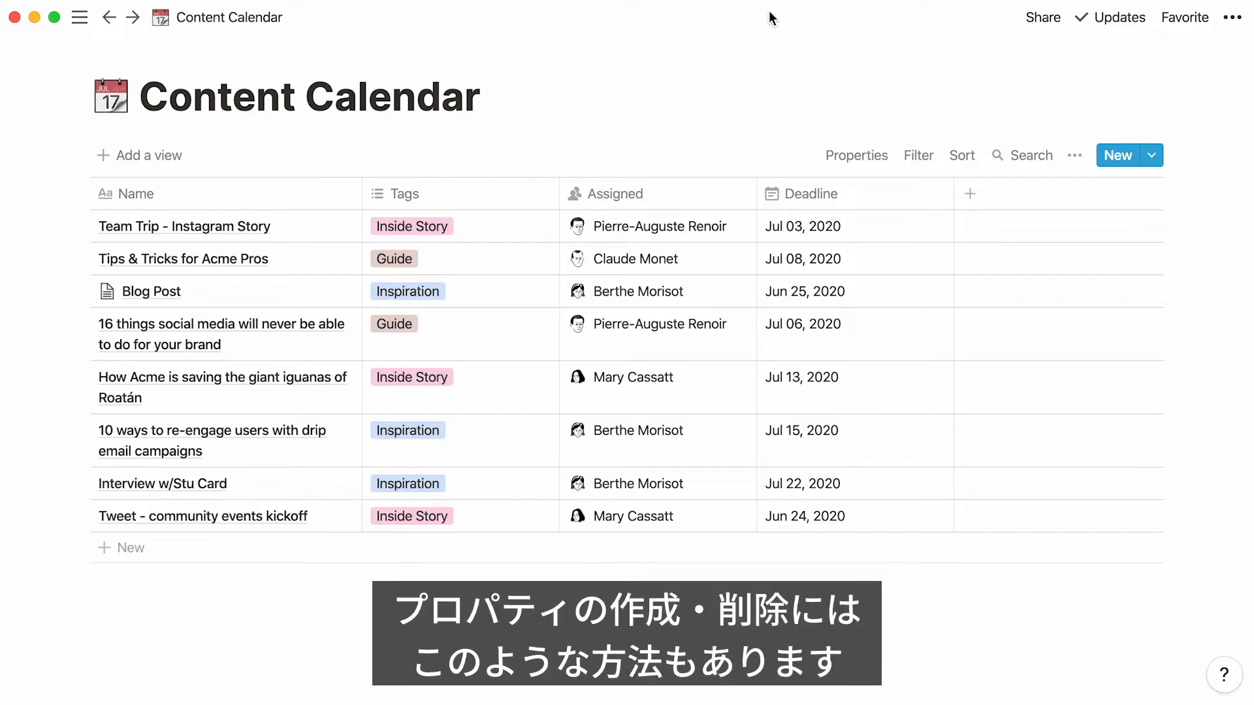
Add a column named "Status" of type Select at the end of the Content Calendar table
{"action": "left_click", "coordinate": [971, 194]}
{"action": "type", "text": "Status"}
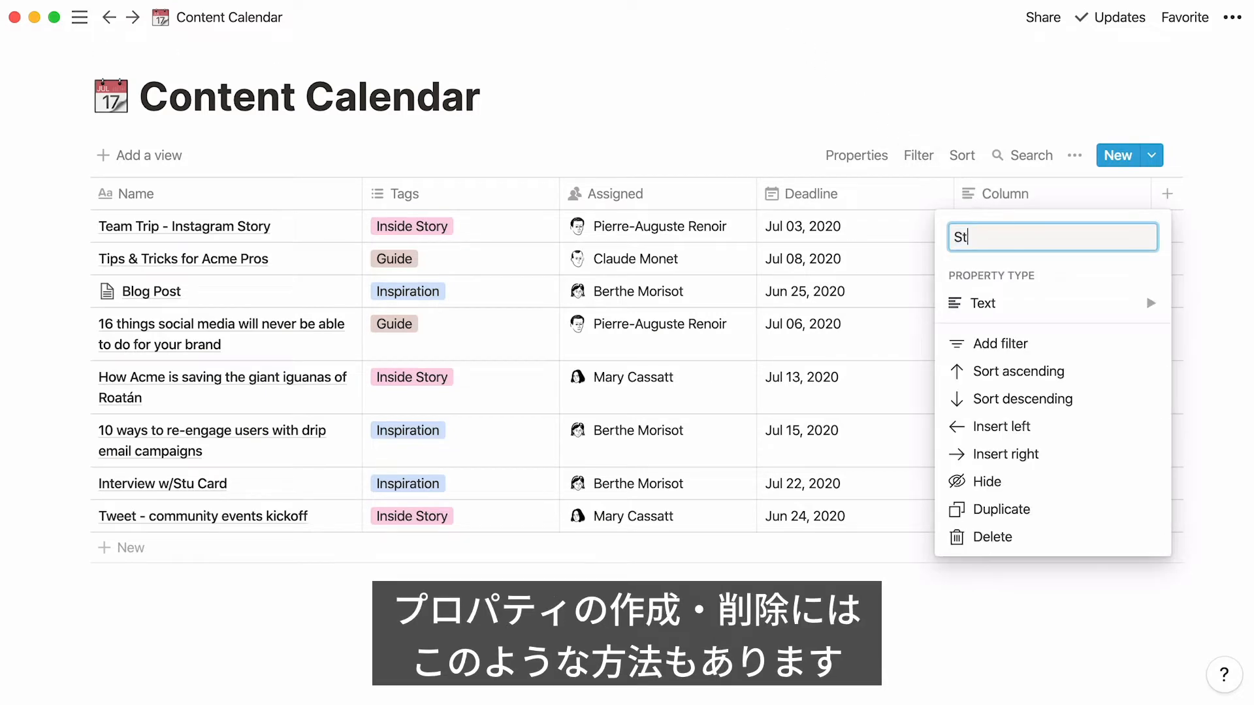
{"action": "mouse_move", "coordinate": [1008, 302]}
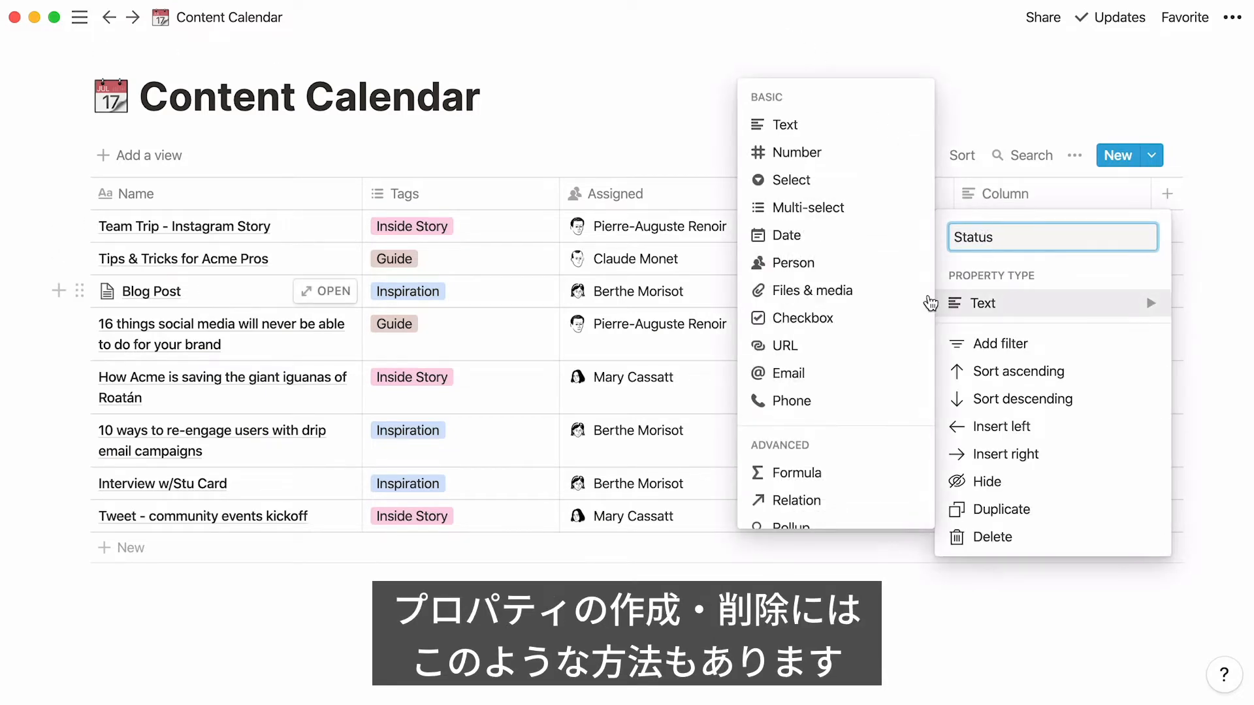
{"action": "left_click", "coordinate": [863, 183]}
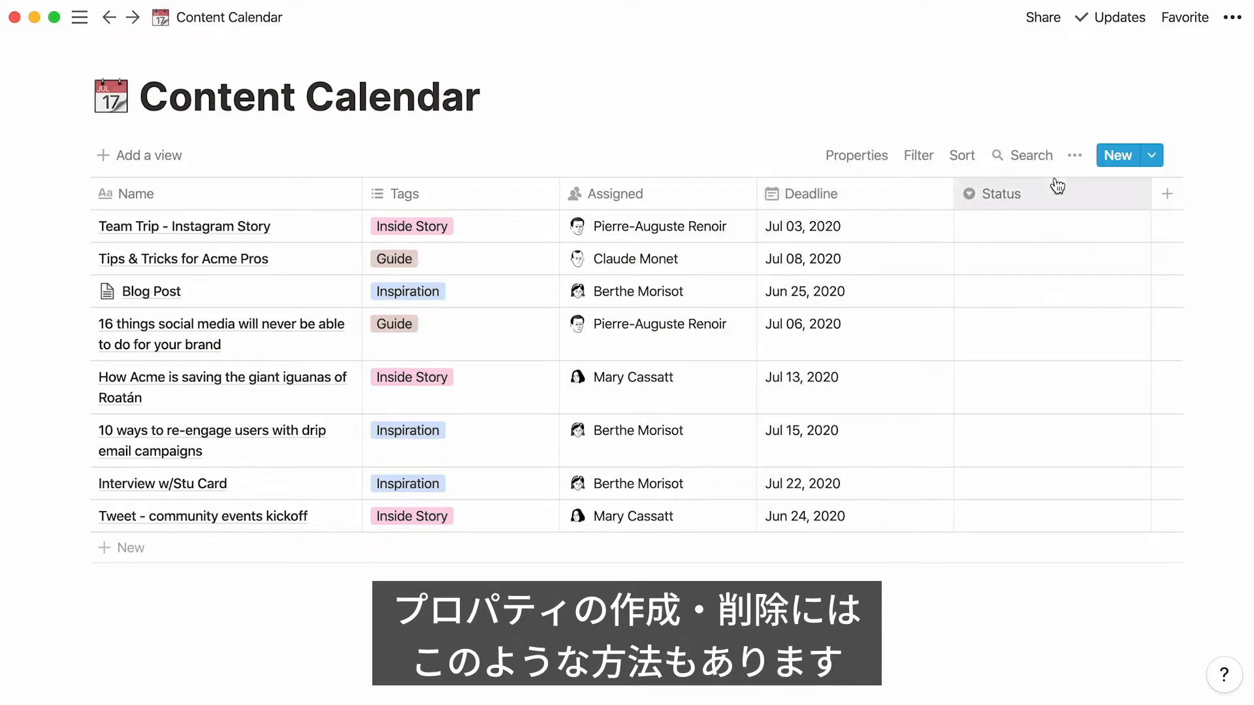
Delete the Status column from the Content Calendar table and confirm the deletion
{"action": "left_click", "coordinate": [1057, 186]}
{"action": "left_click", "coordinate": [976, 563]}
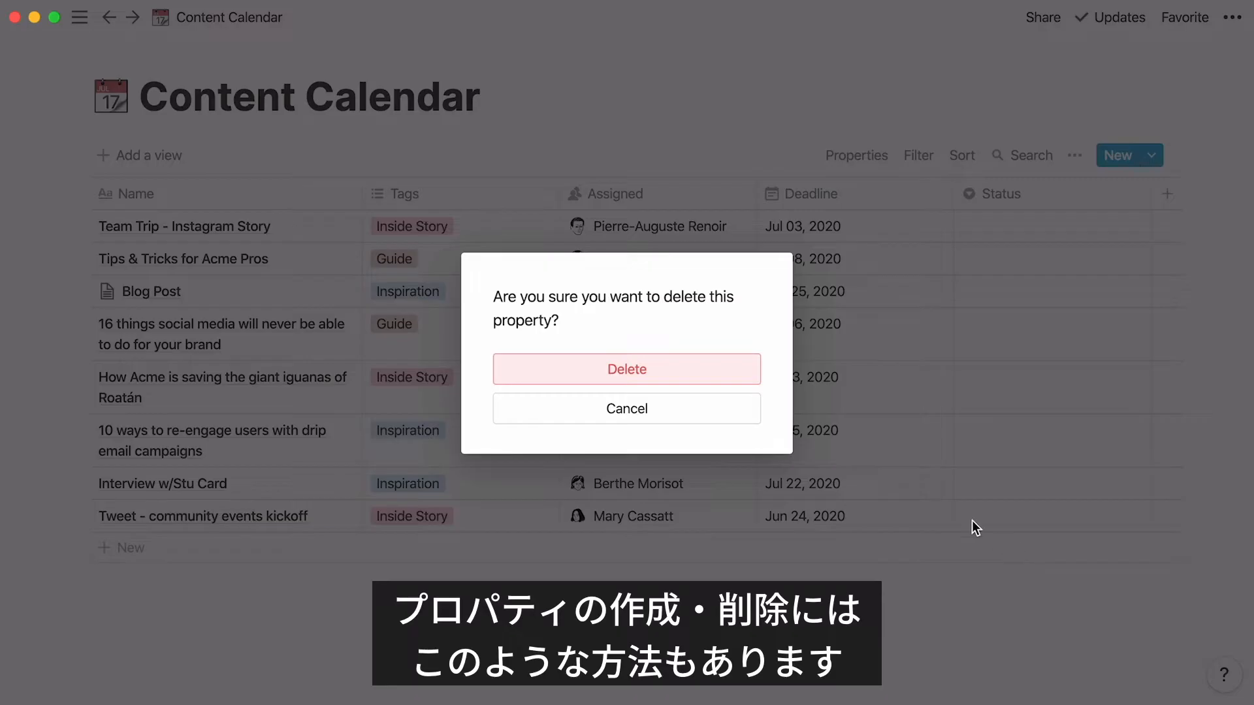
{"action": "left_click", "coordinate": [736, 379]}
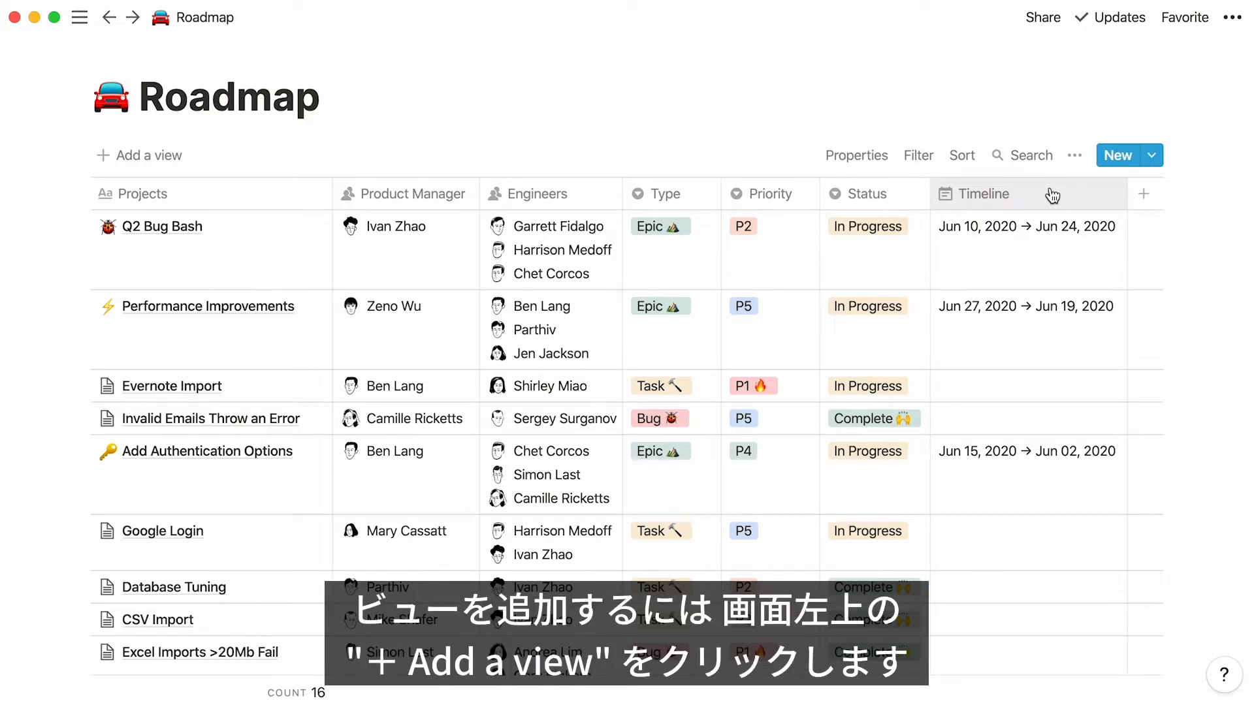
Add a Board view named "By Status" to the Roadmap database and group its cards by Status
{"action": "left_click", "coordinate": [186, 158]}
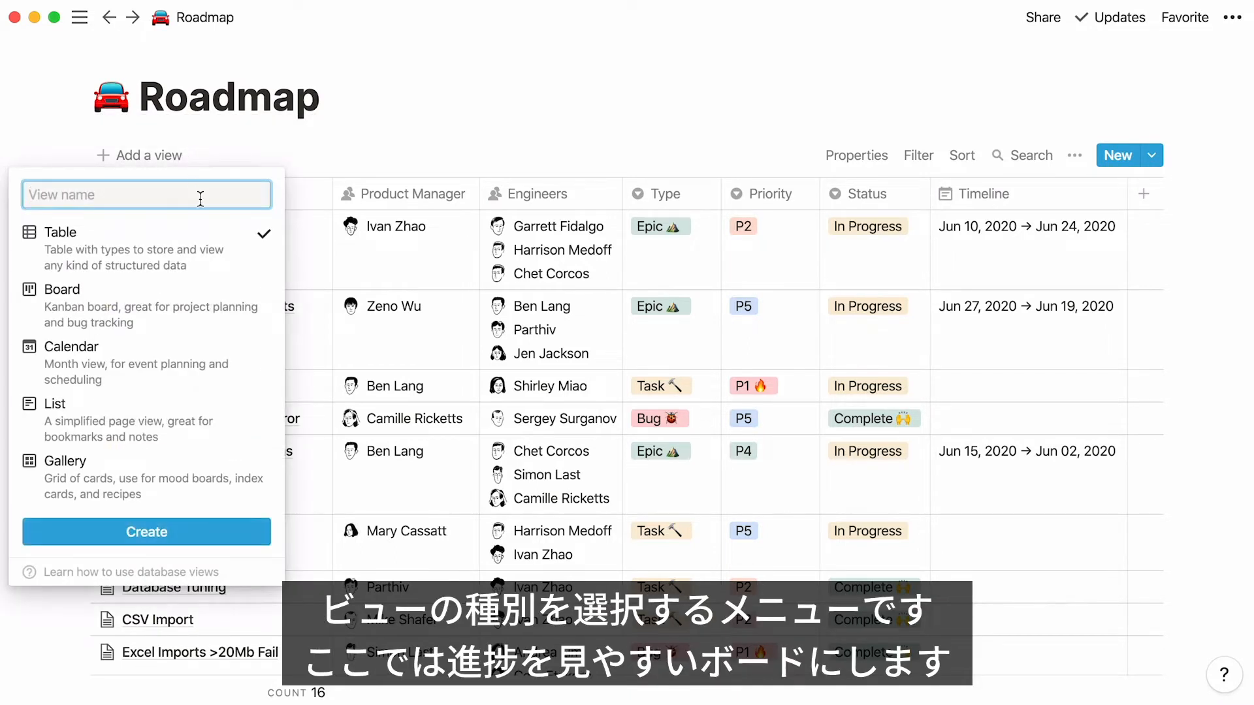
{"action": "left_click", "coordinate": [217, 320]}
{"action": "type", "text": "By Status"}
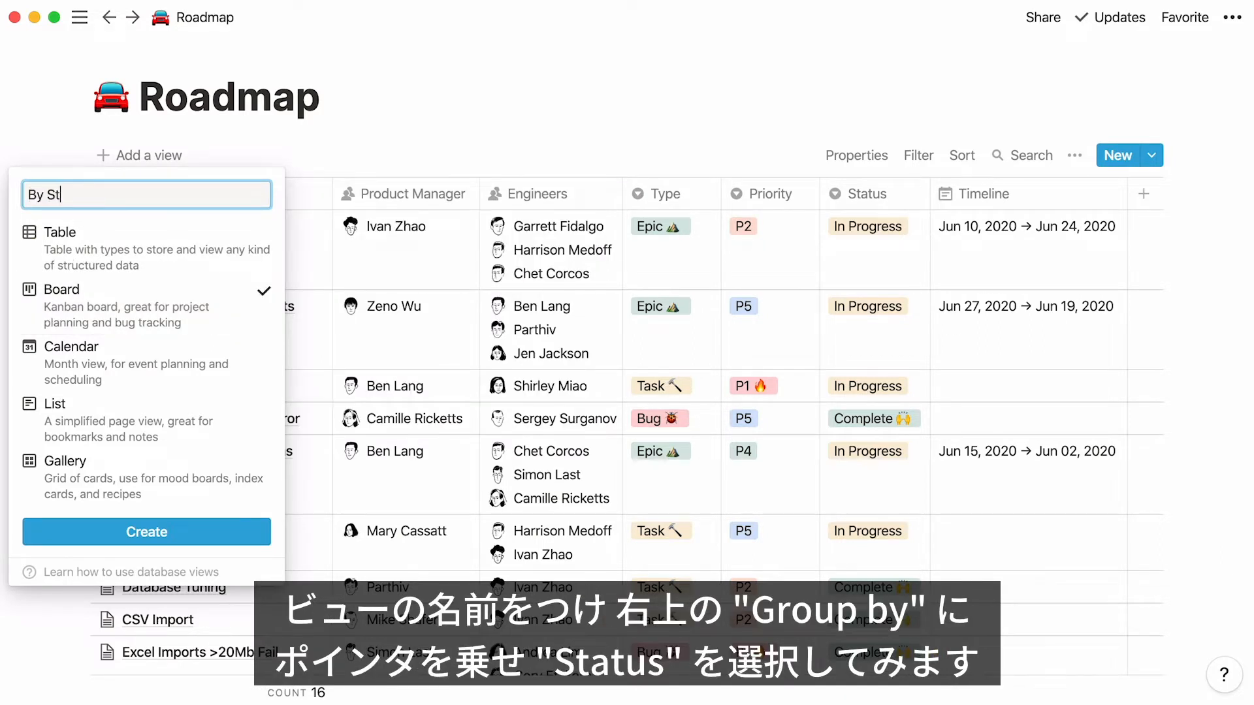
{"action": "left_click", "coordinate": [147, 532]}
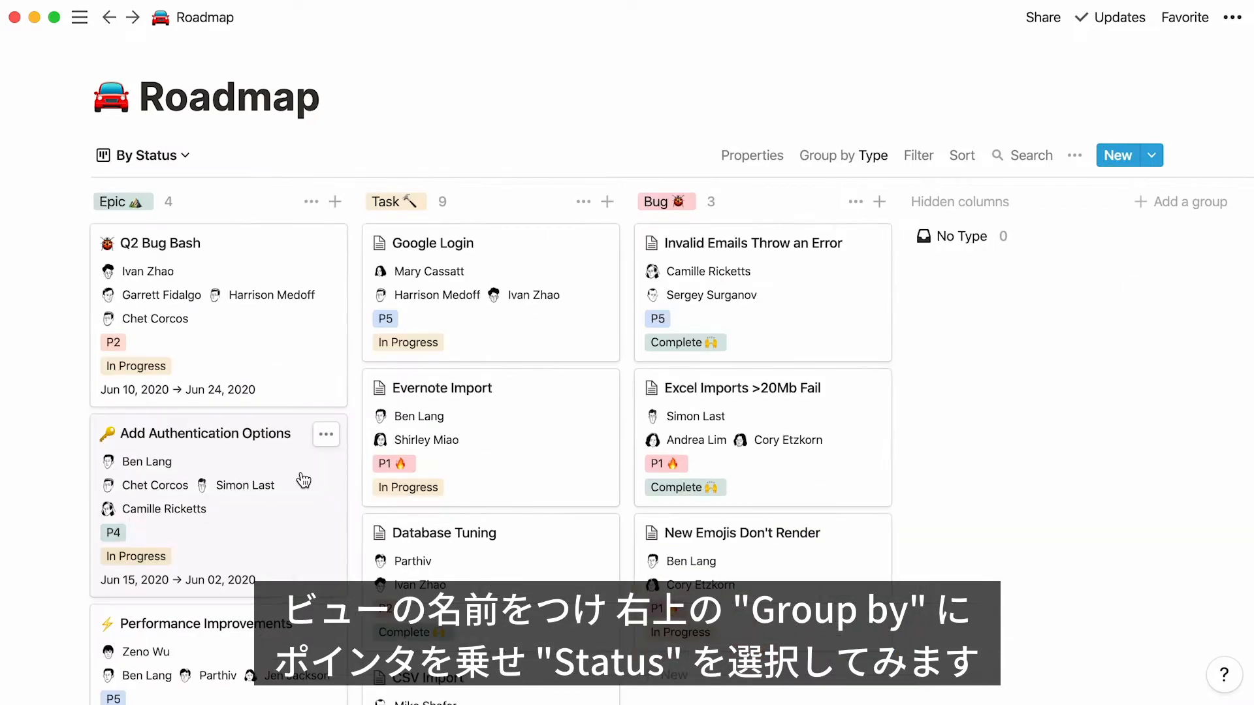
{"action": "left_click", "coordinate": [839, 158]}
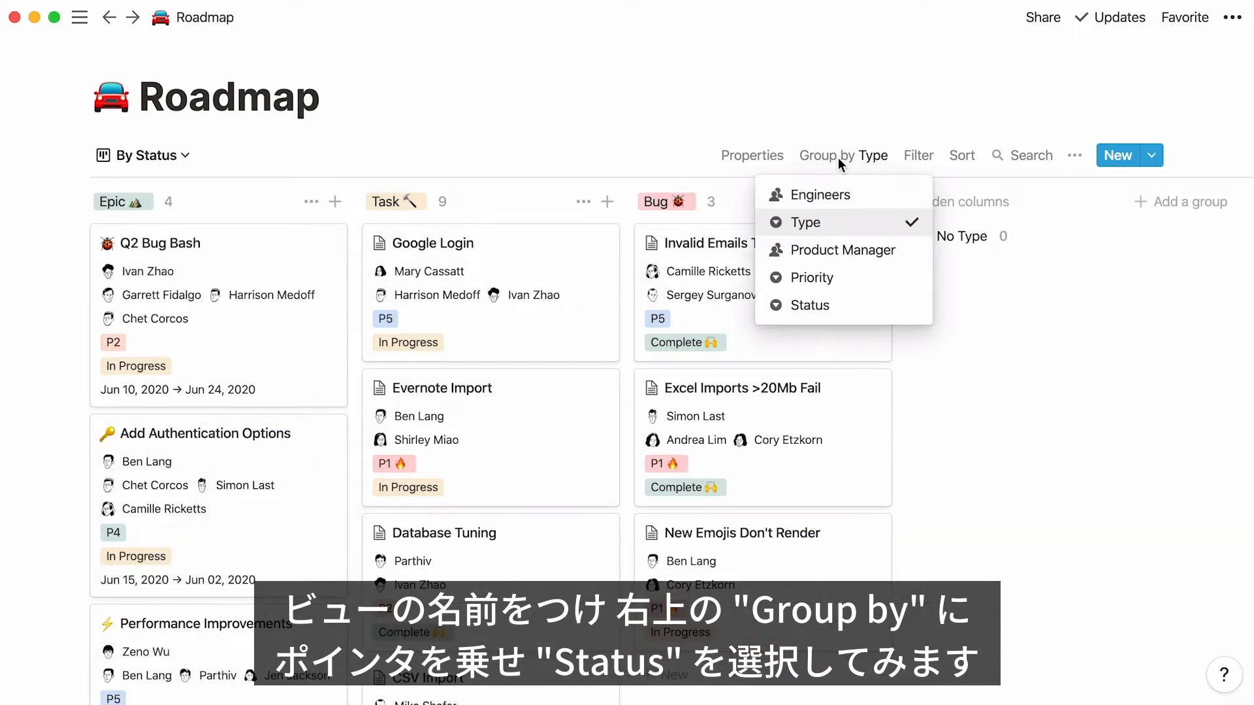
{"action": "left_click", "coordinate": [866, 319]}
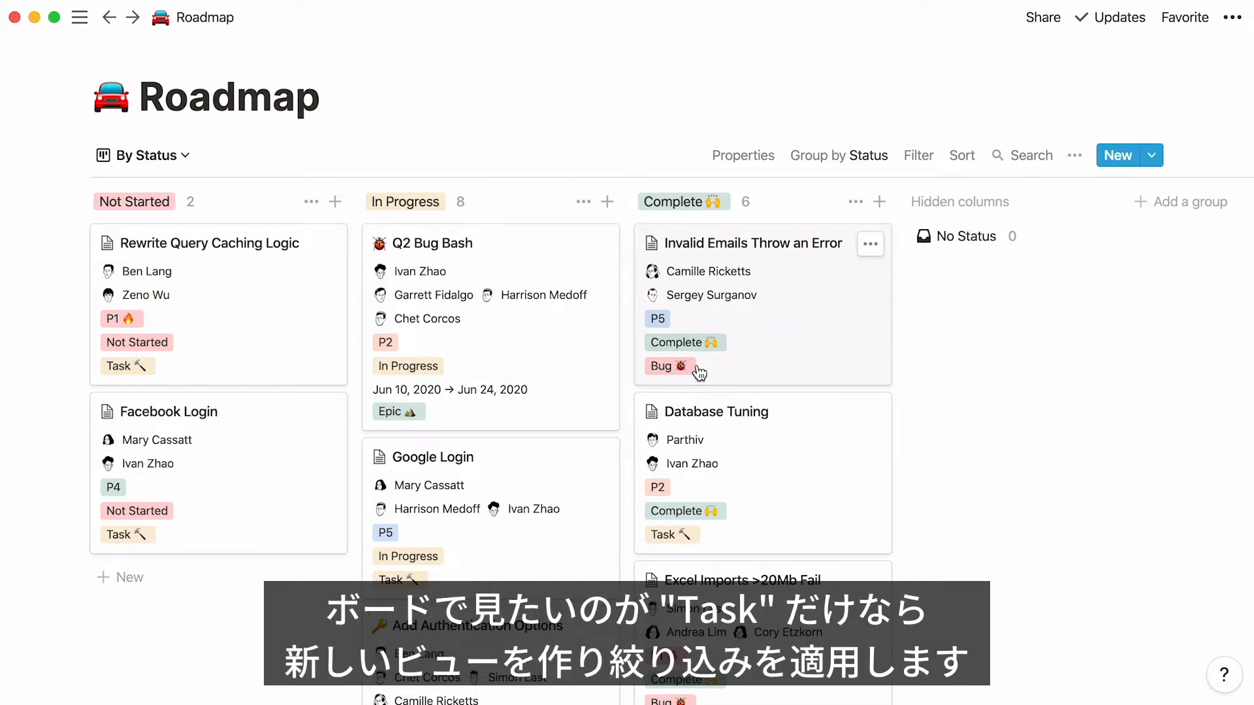
Add a Board view named "Only Tasks" to the Roadmap database
{"action": "left_click", "coordinate": [184, 156]}
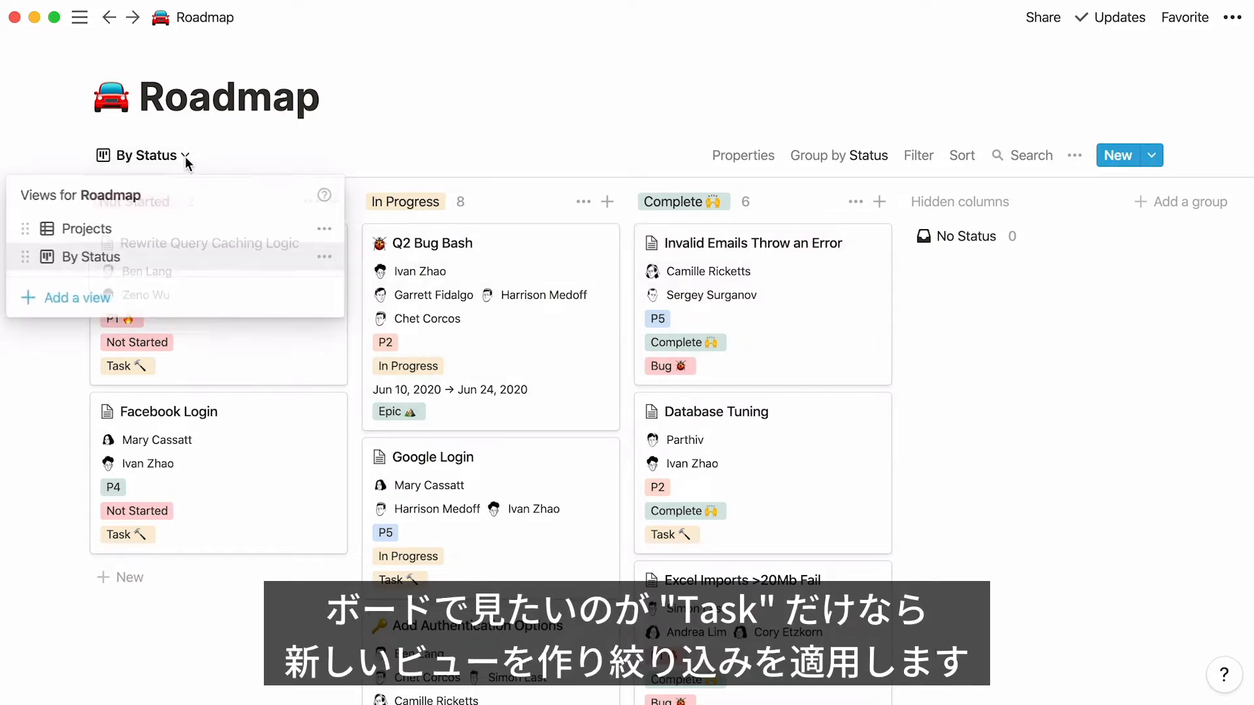
{"action": "left_click", "coordinate": [98, 292]}
{"action": "type", "text": "Only Tasks"}
{"action": "left_click", "coordinate": [379, 240]}
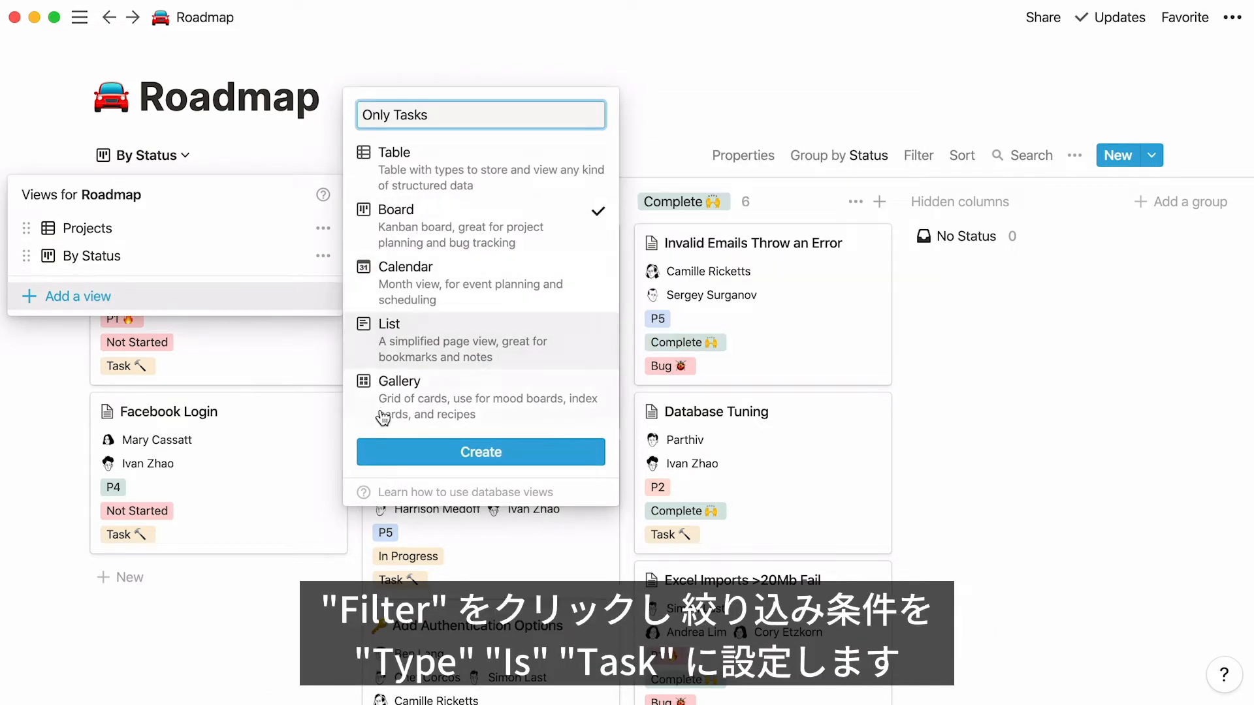
{"action": "left_click", "coordinate": [382, 452]}
Filter the Only Tasks board to show only entries where Type Is Task
{"action": "left_click", "coordinate": [917, 160]}
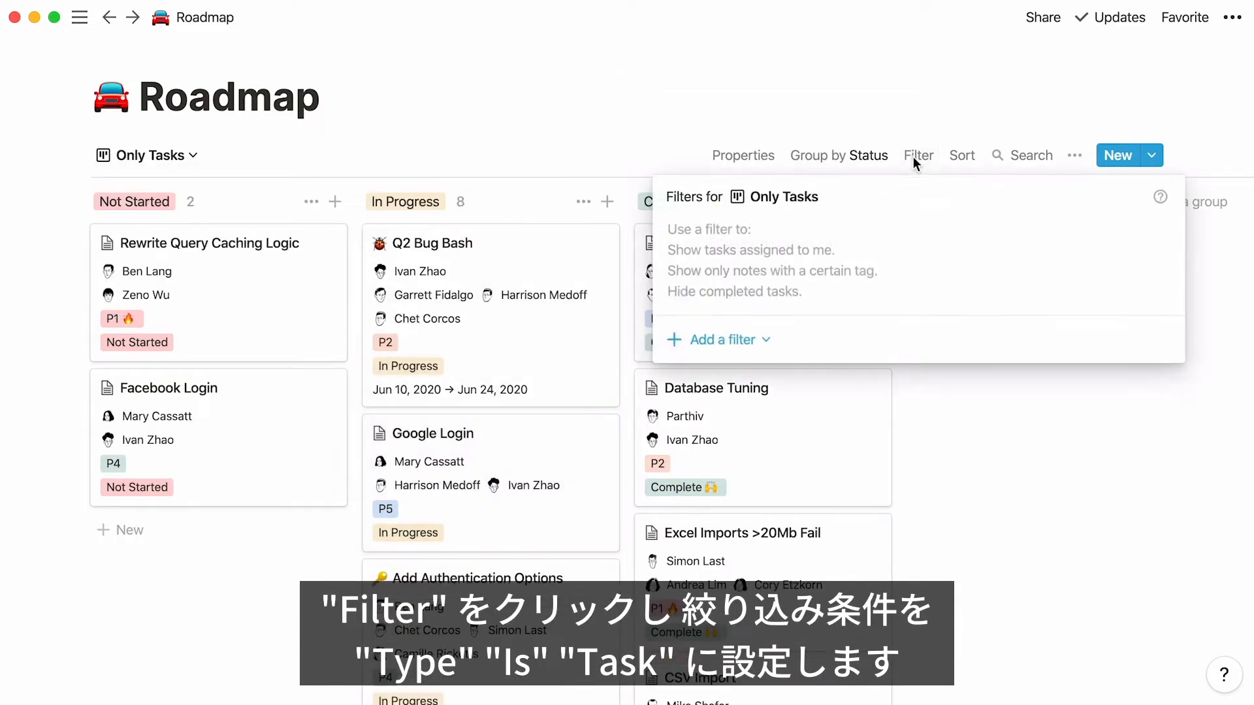
{"action": "left_click", "coordinate": [736, 339]}
{"action": "left_click", "coordinate": [731, 377]}
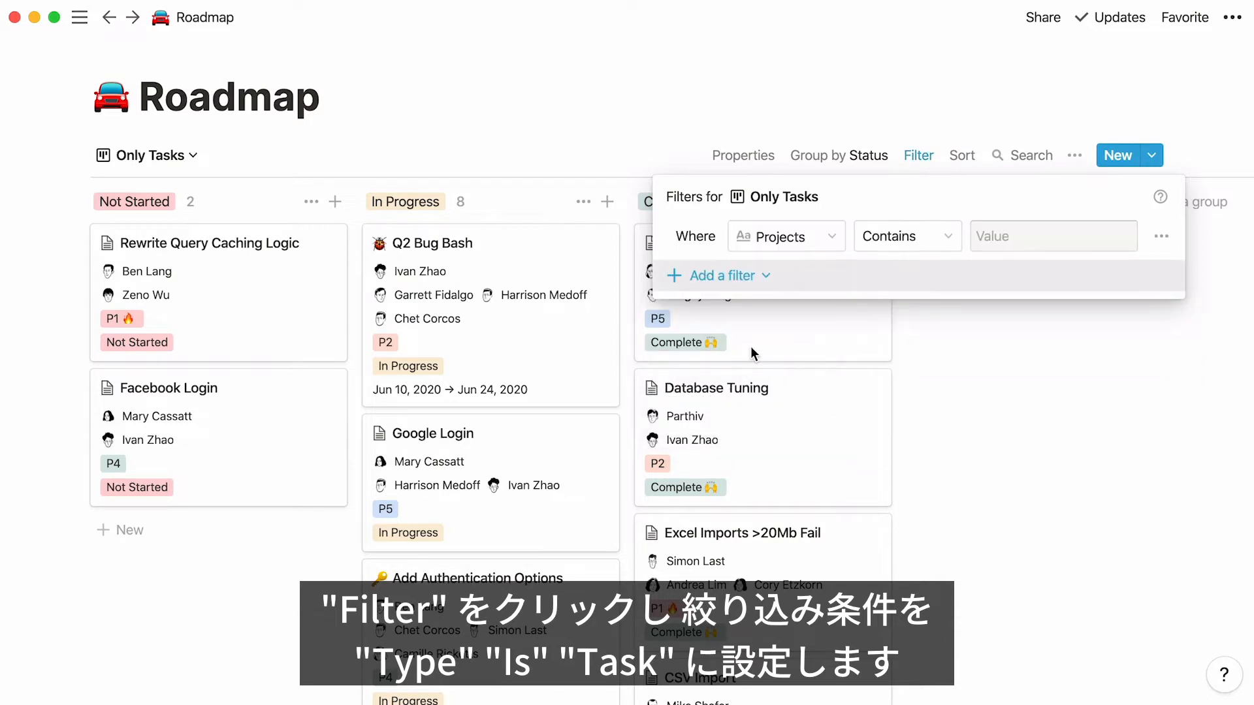
{"action": "left_click", "coordinate": [820, 243]}
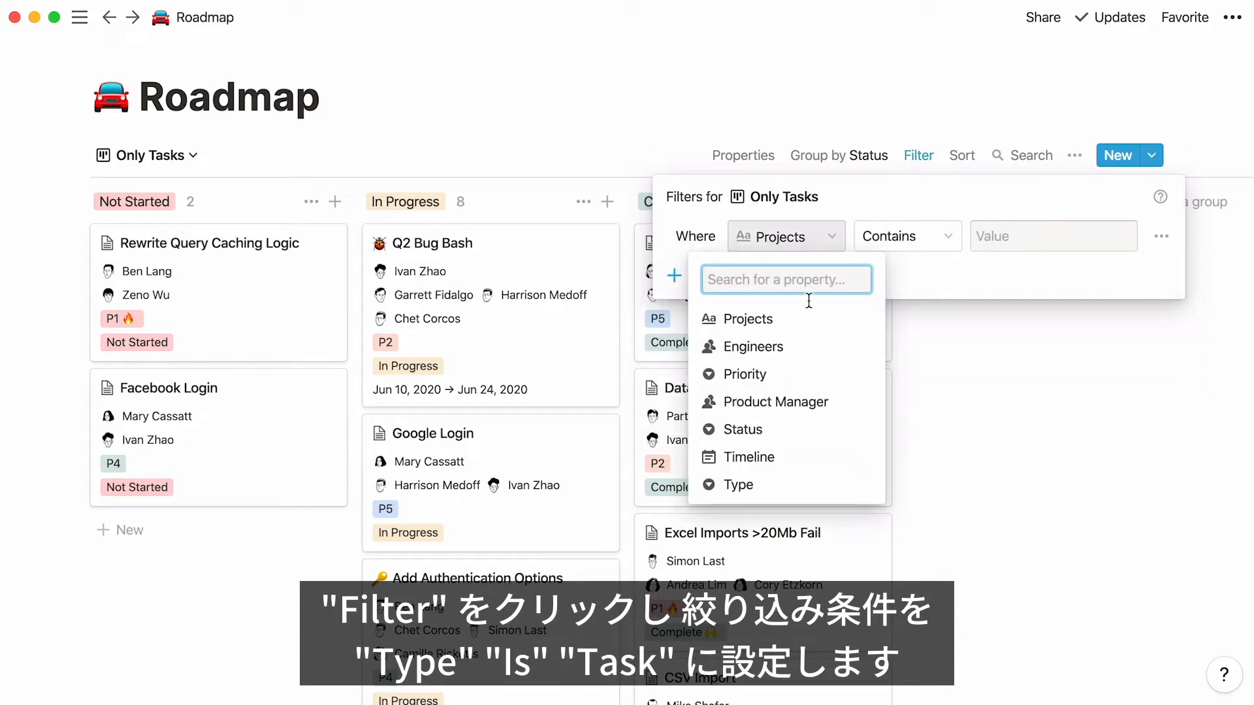
{"action": "left_click", "coordinate": [793, 485]}
{"action": "left_click", "coordinate": [1068, 238]}
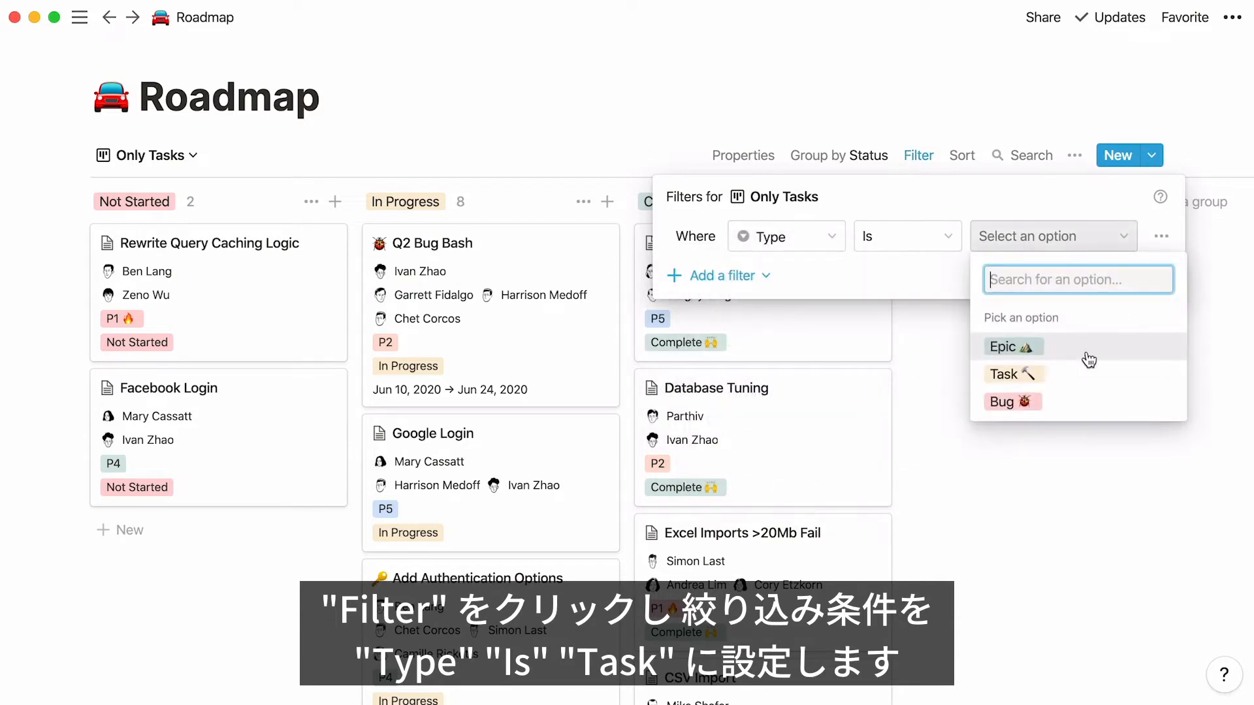
{"action": "left_click", "coordinate": [1091, 375]}
{"action": "left_click", "coordinate": [1091, 376]}
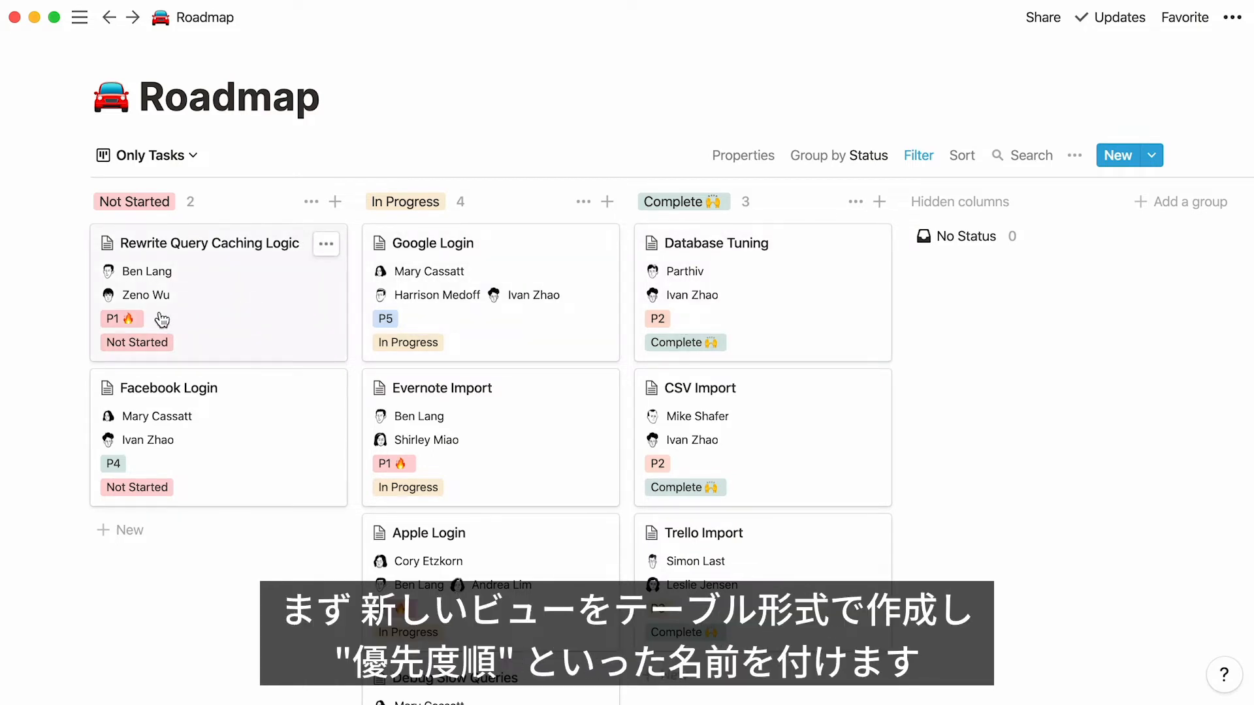
Add a Table view named "By Priority" to the Roadmap database
{"action": "left_click", "coordinate": [193, 159]}
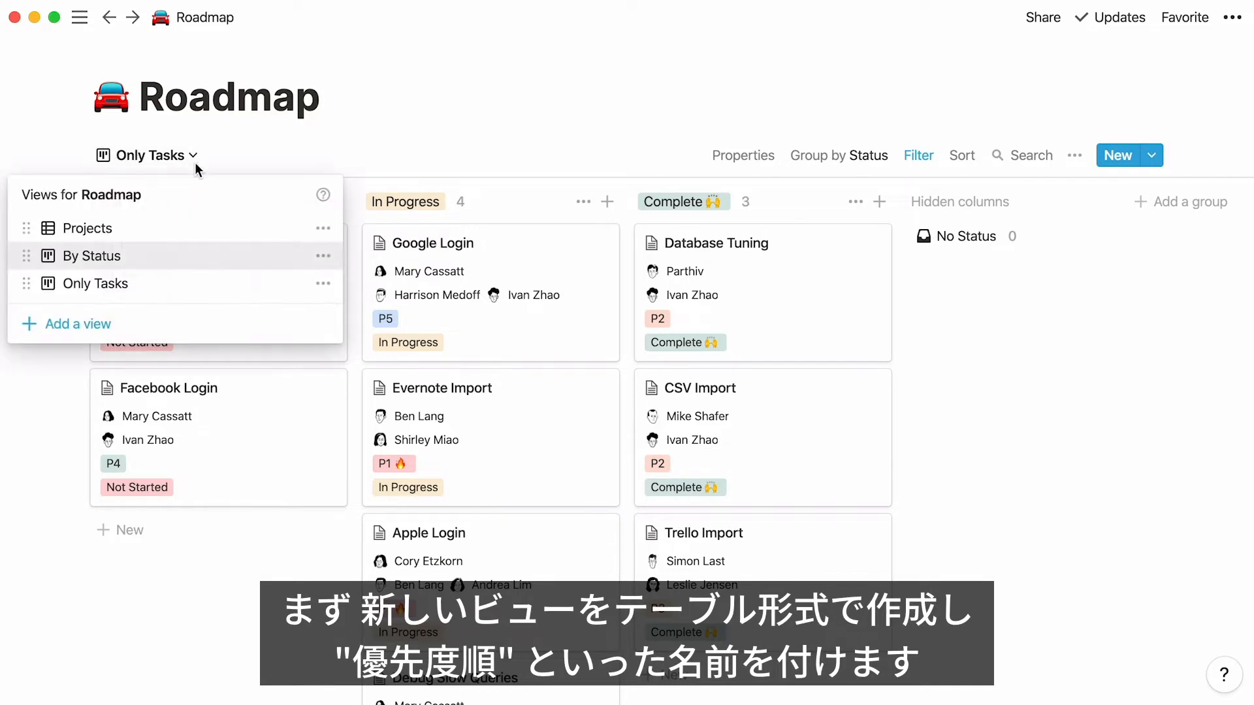
{"action": "left_click", "coordinate": [141, 320]}
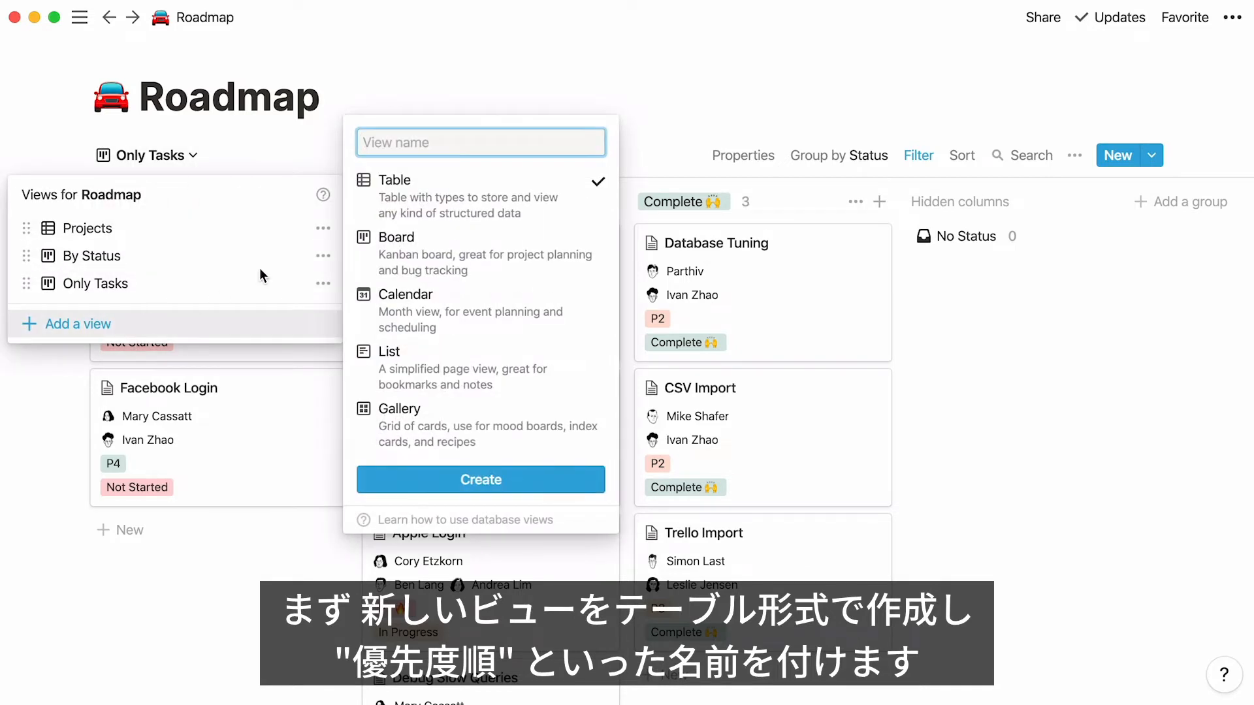
{"action": "type", "text": "By Priority"}
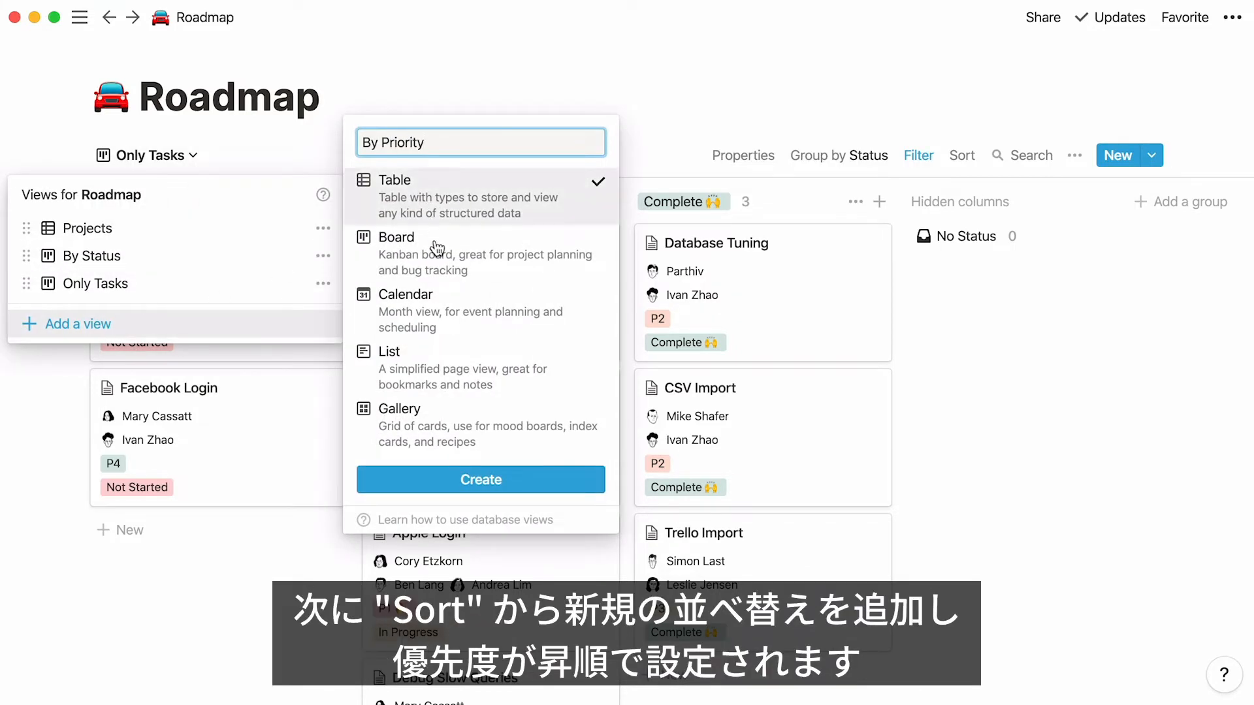
{"action": "left_click", "coordinate": [434, 479]}
Sort the By Priority table by the Priority property in Ascending order
{"action": "left_click", "coordinate": [962, 155]}
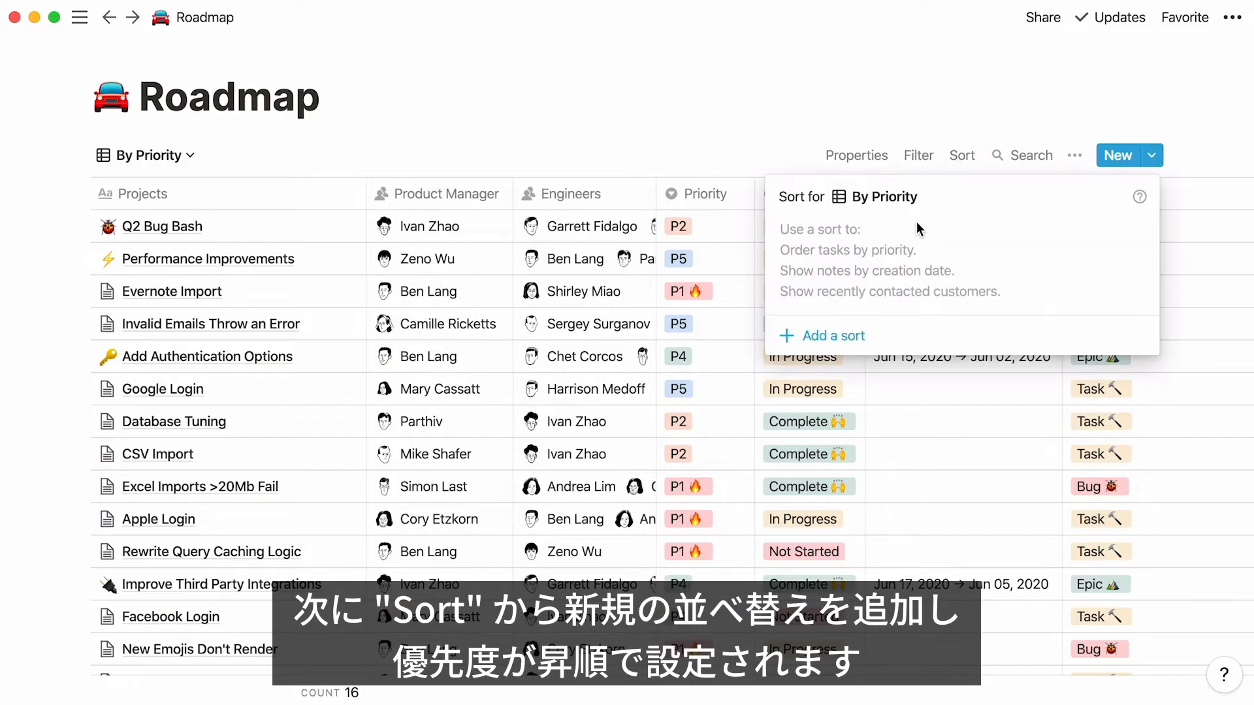
{"action": "left_click", "coordinate": [834, 336]}
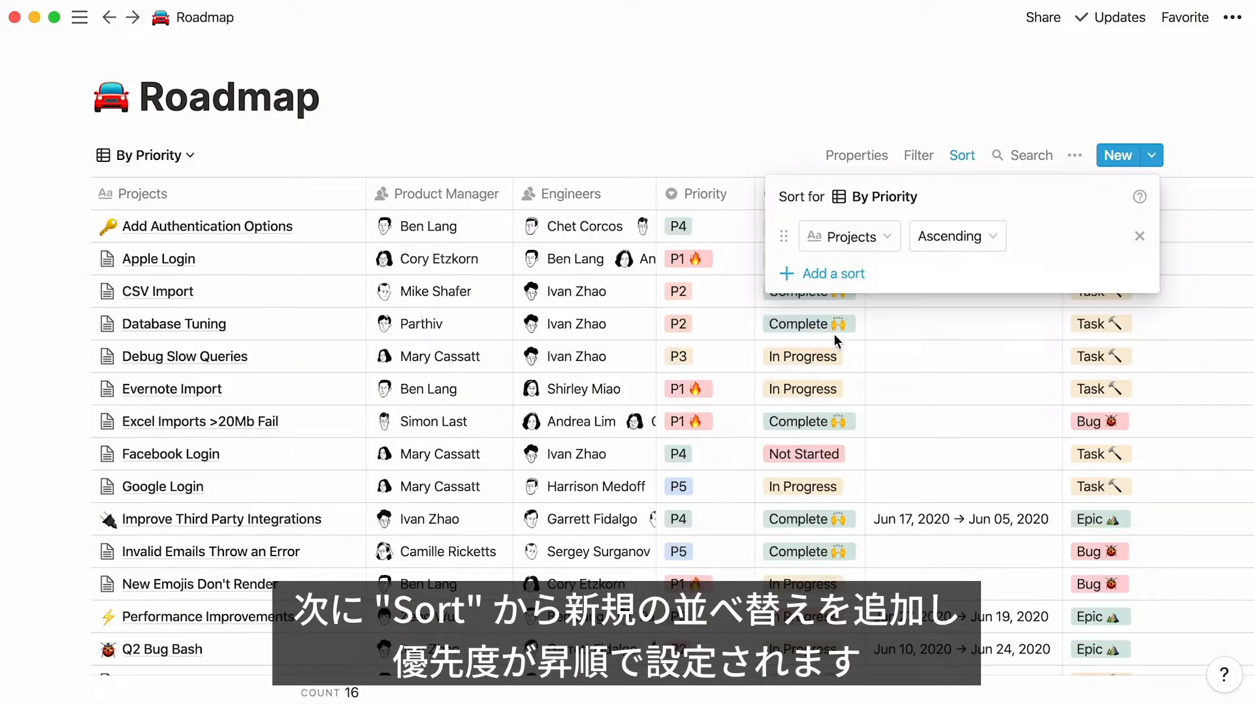
{"action": "left_click", "coordinate": [888, 241]}
{"action": "left_click", "coordinate": [889, 385]}
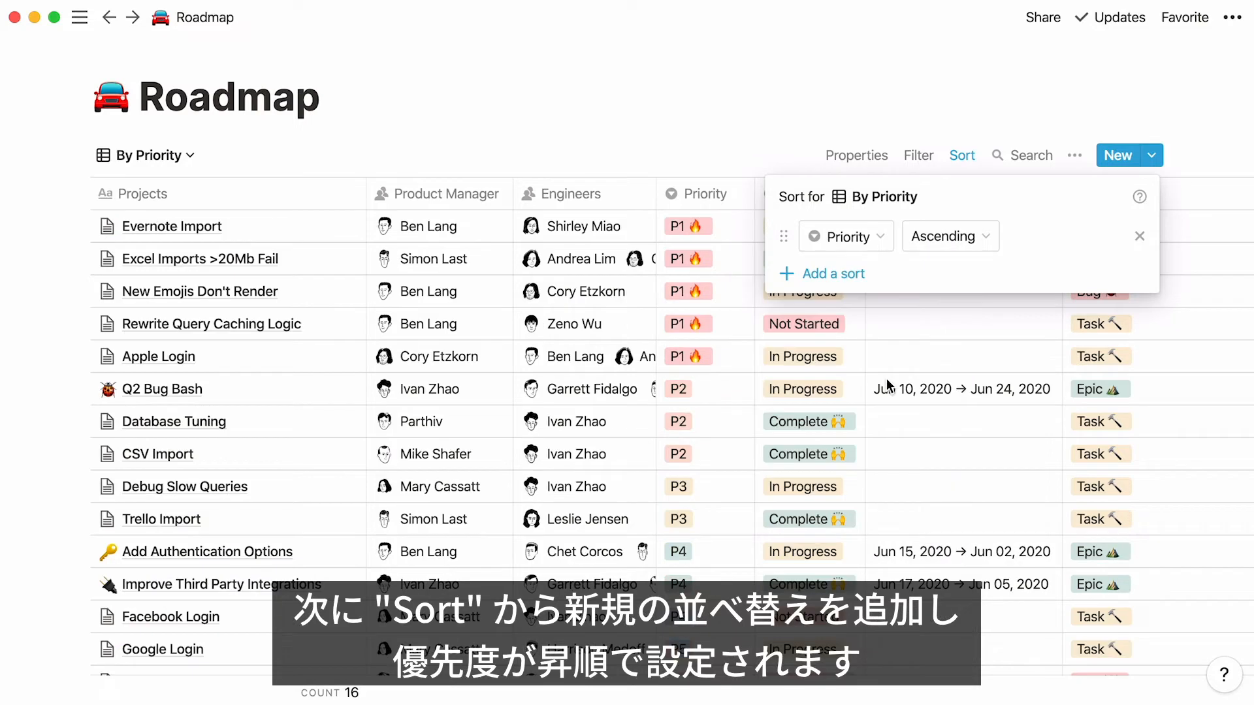
{"action": "left_click", "coordinate": [887, 385]}
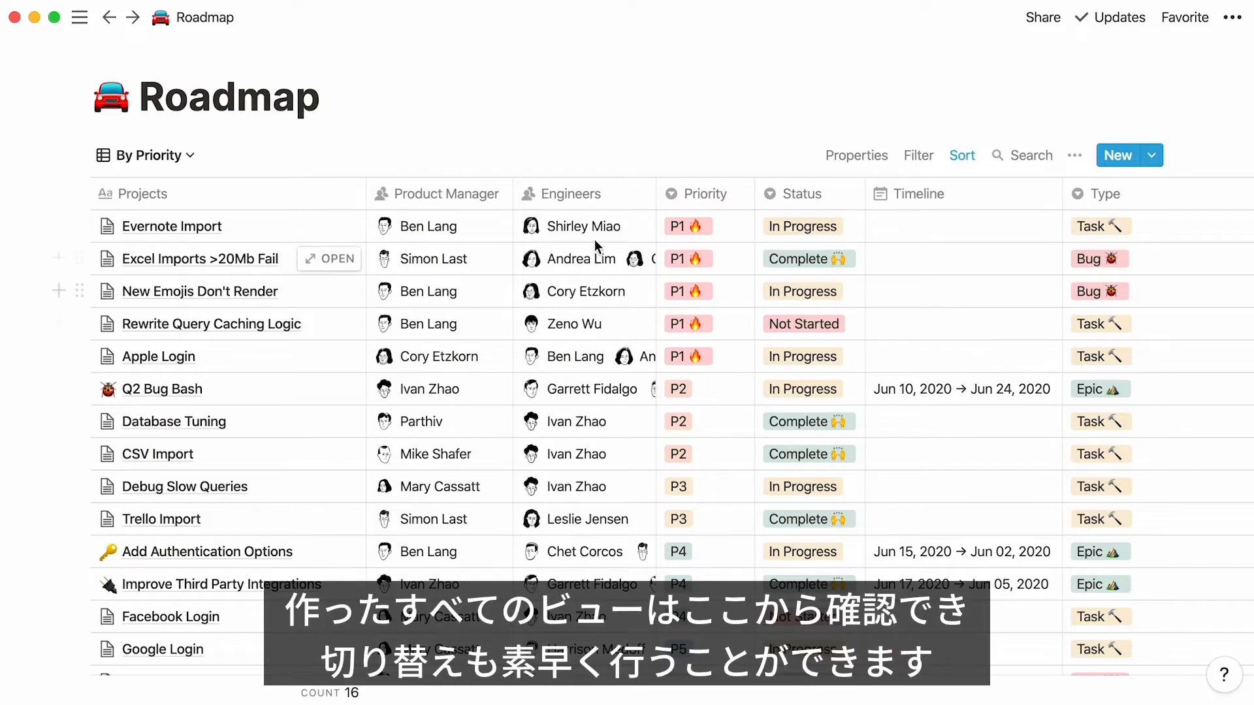
Look through the saved Roadmap views by switching to Only Tasks and By Status
{"action": "left_click", "coordinate": [189, 157]}
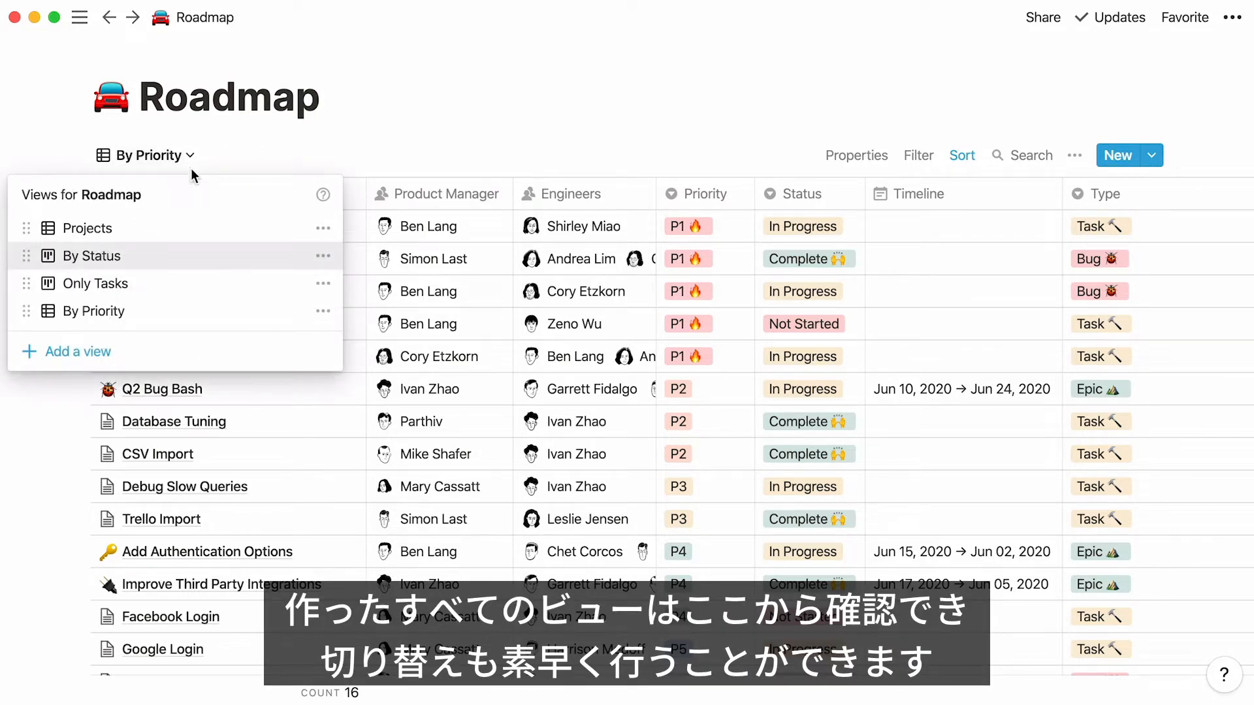
{"action": "left_click", "coordinate": [199, 282]}
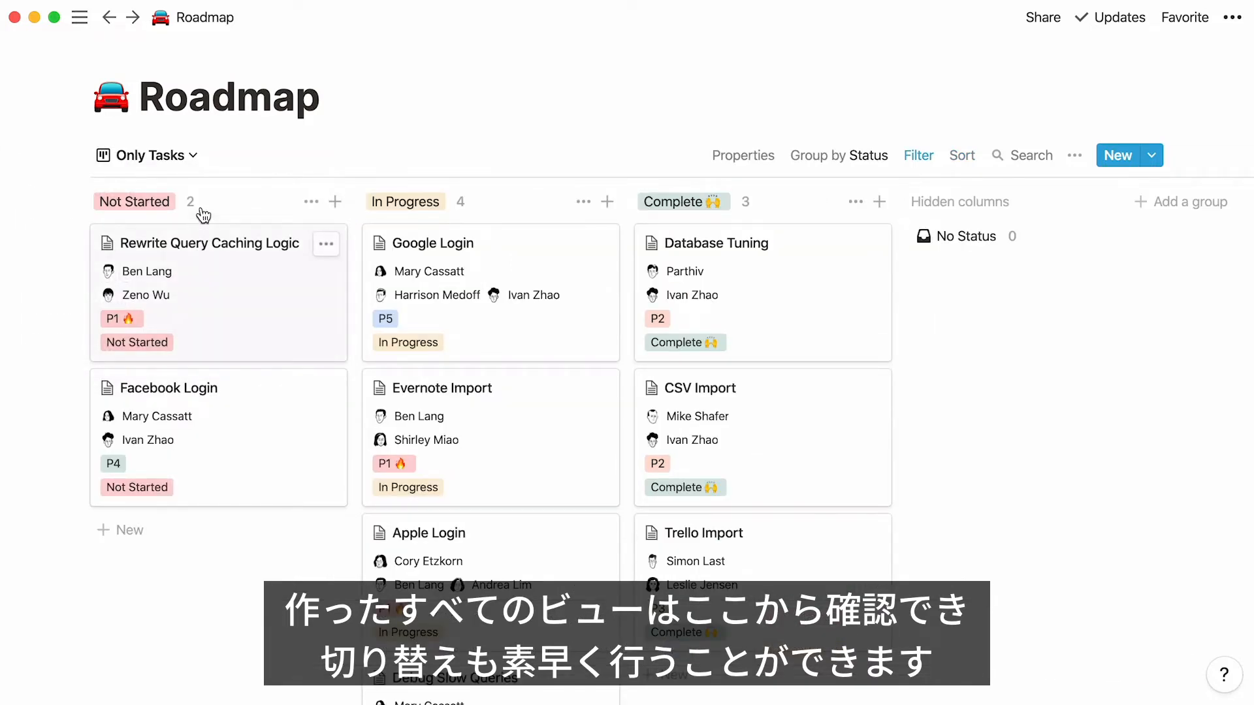
{"action": "left_click", "coordinate": [197, 160]}
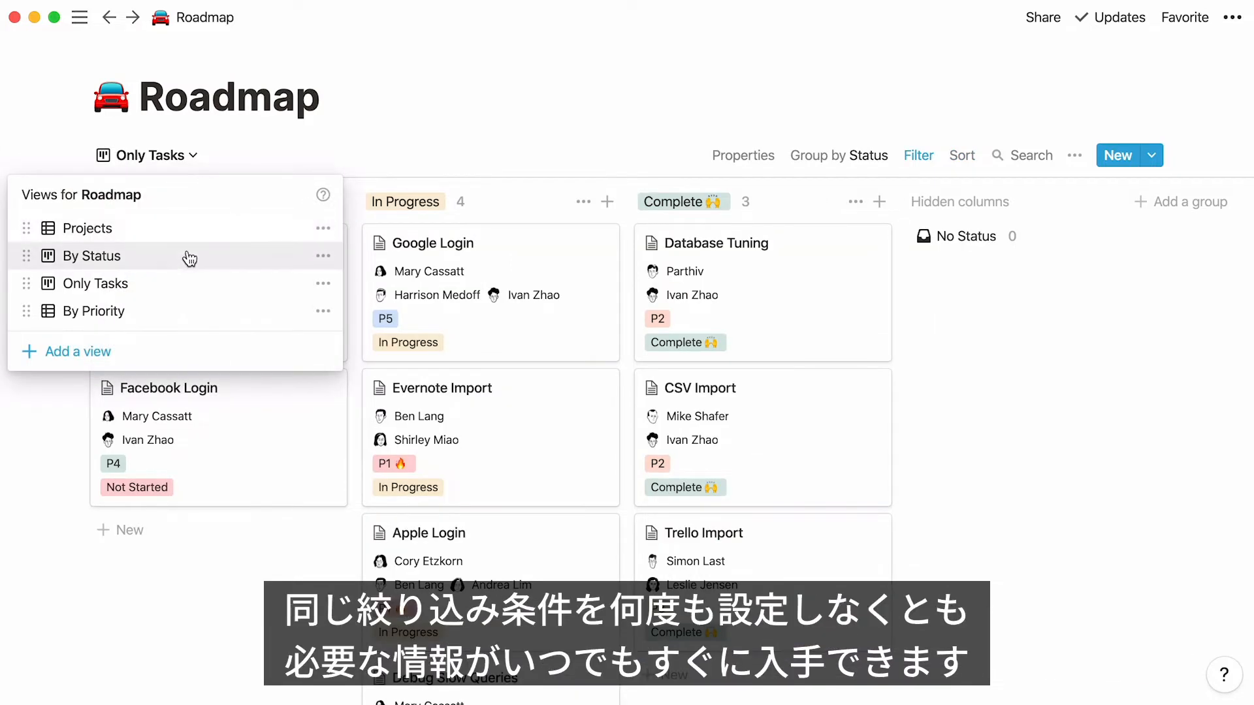
{"action": "left_click", "coordinate": [188, 256]}
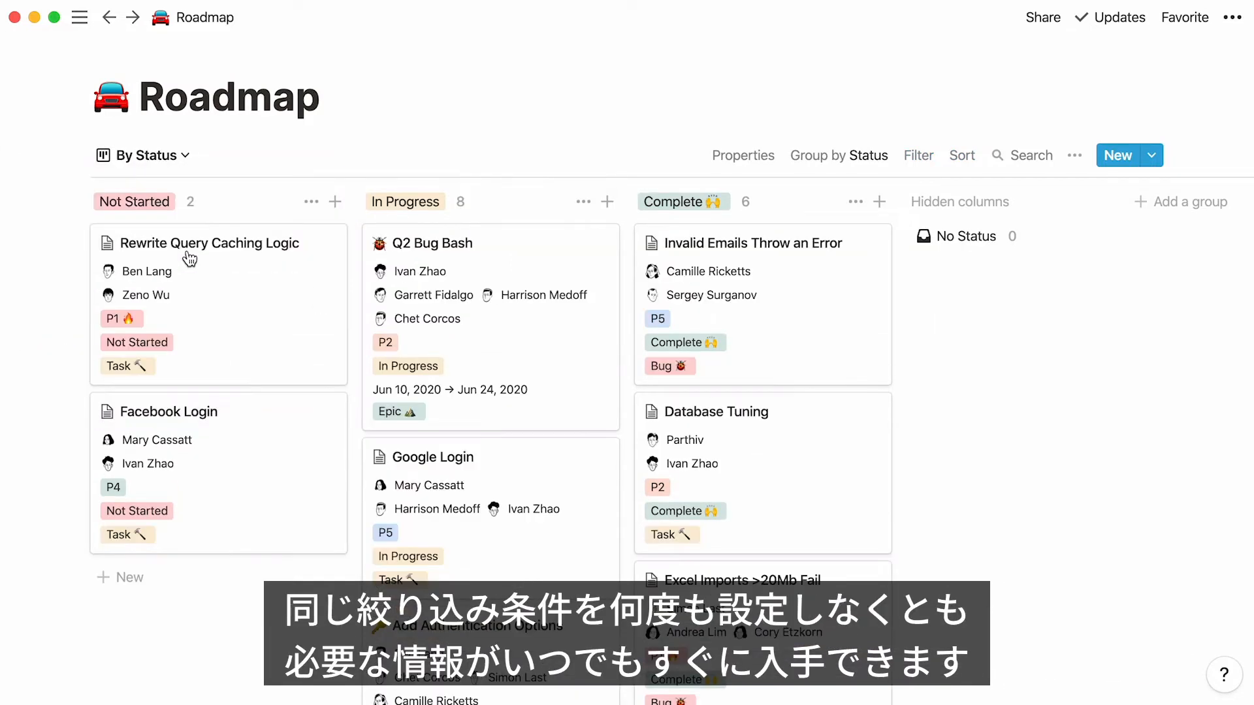
Switch to the Projects view of the Roadmap and hide its Timeline and Priority properties
{"action": "left_click", "coordinate": [192, 161]}
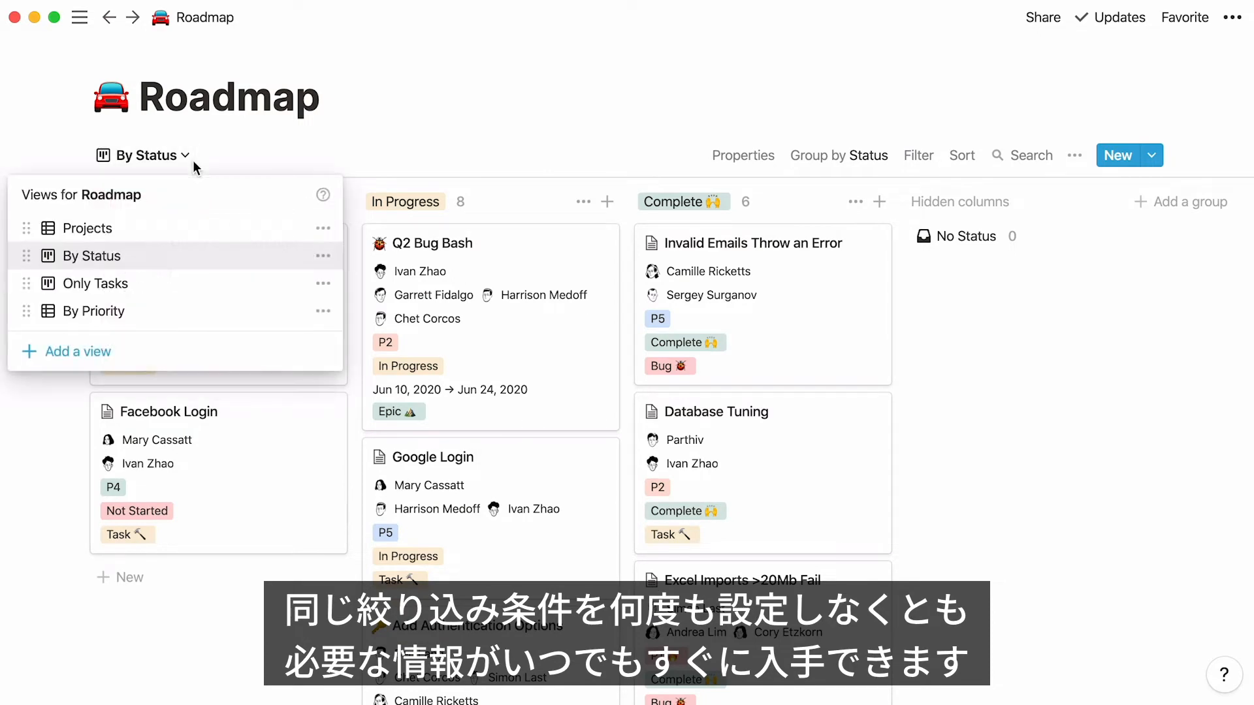
{"action": "left_click", "coordinate": [186, 228]}
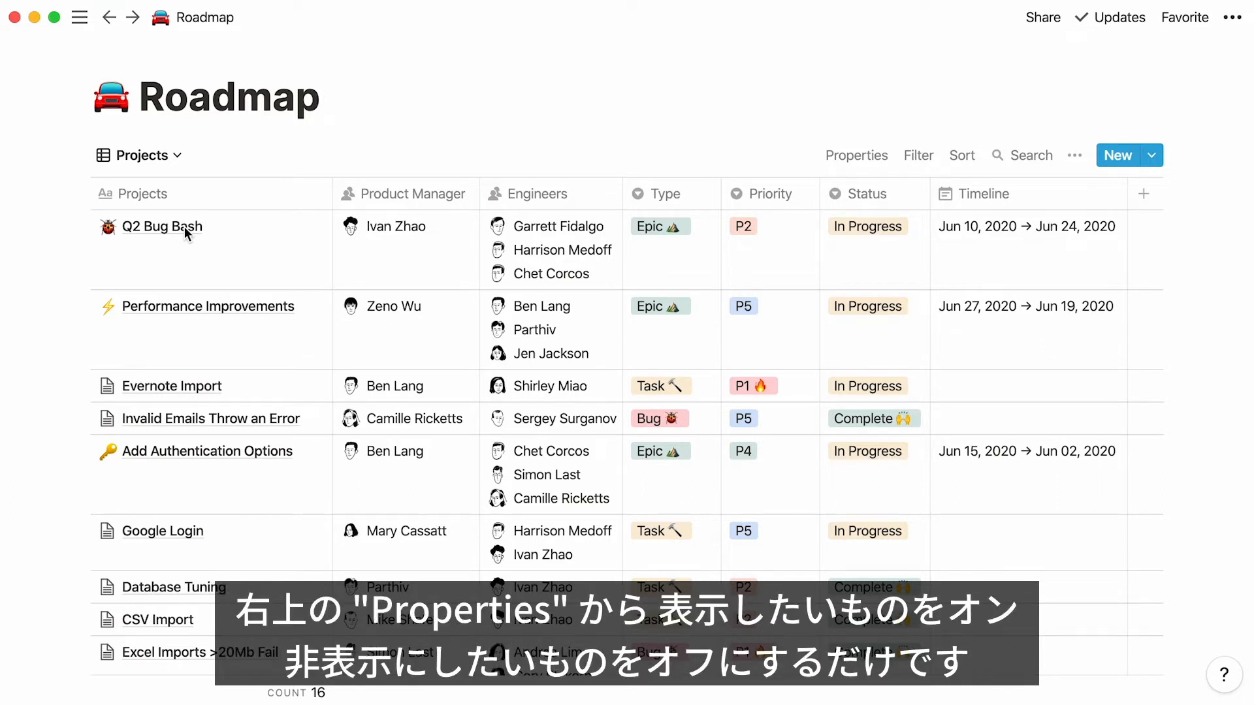
{"action": "left_click", "coordinate": [845, 157]}
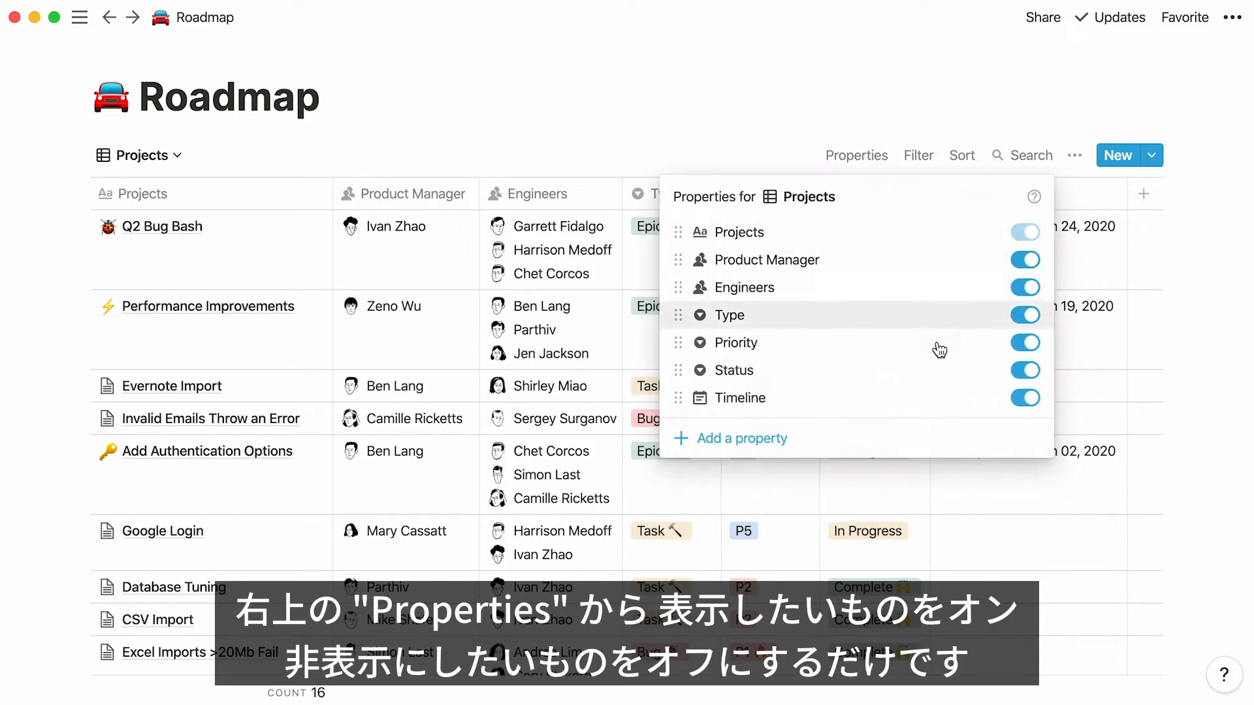
{"action": "left_click", "coordinate": [1028, 399]}
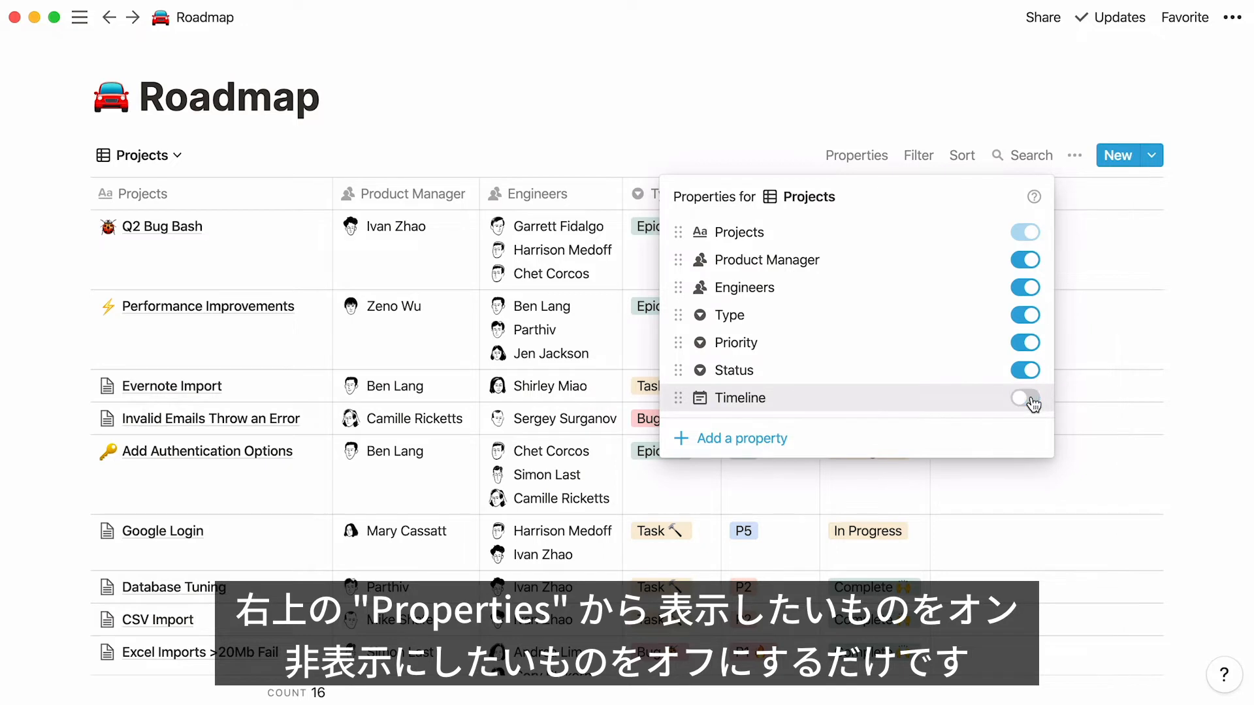
{"action": "left_click", "coordinate": [1030, 345]}
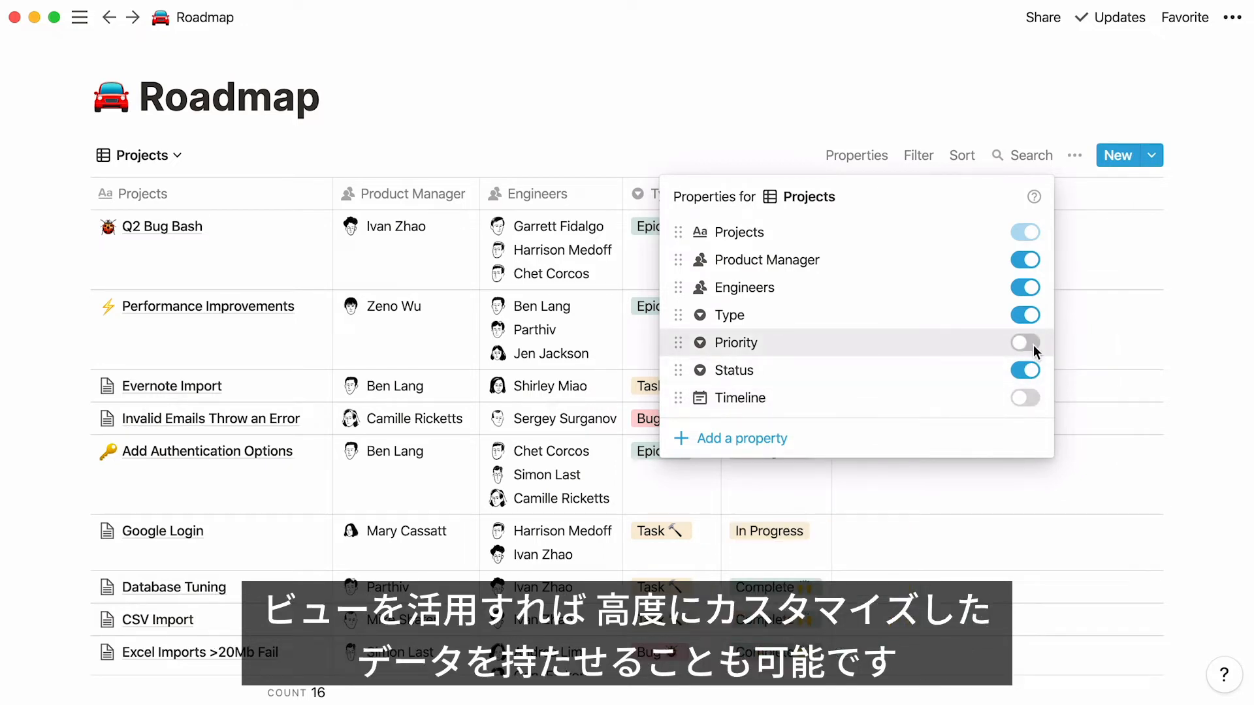
{"action": "left_click", "coordinate": [168, 158]}
Add a Calendar view named "Epic Calendar" to the Roadmap database
{"action": "left_click", "coordinate": [168, 159]}
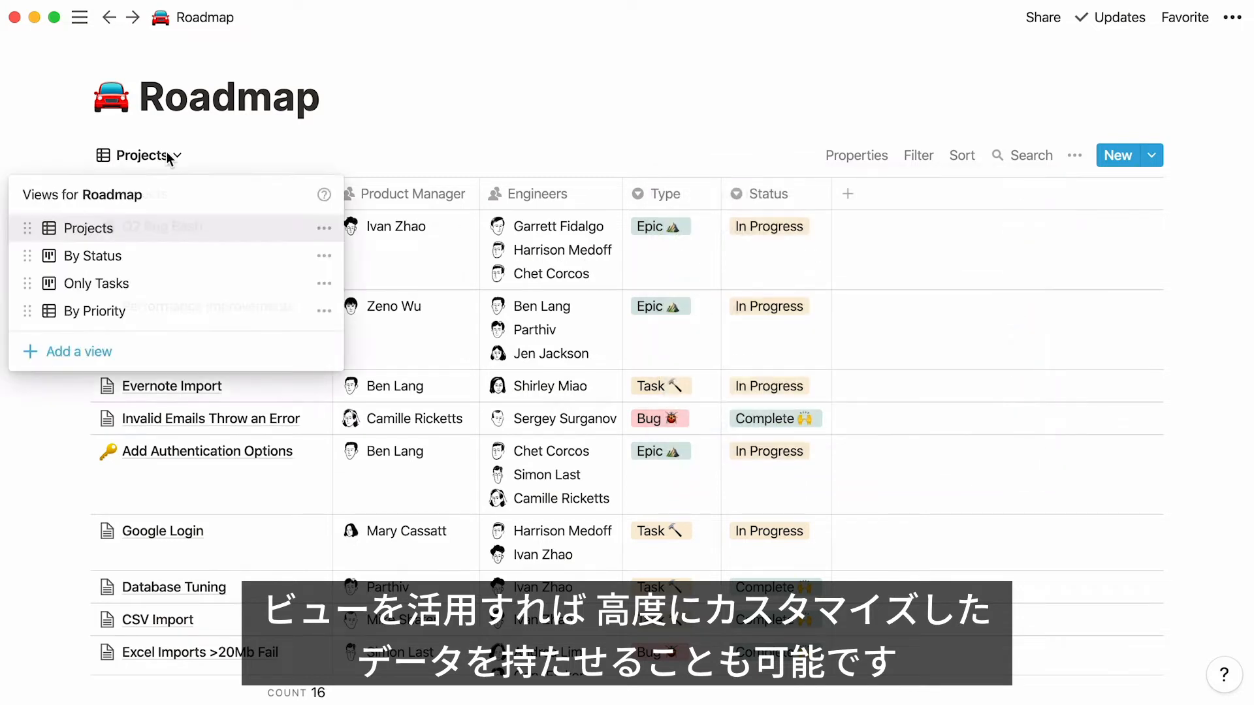
{"action": "left_click", "coordinate": [57, 352]}
{"action": "left_click", "coordinate": [461, 331]}
{"action": "type", "text": "E"}
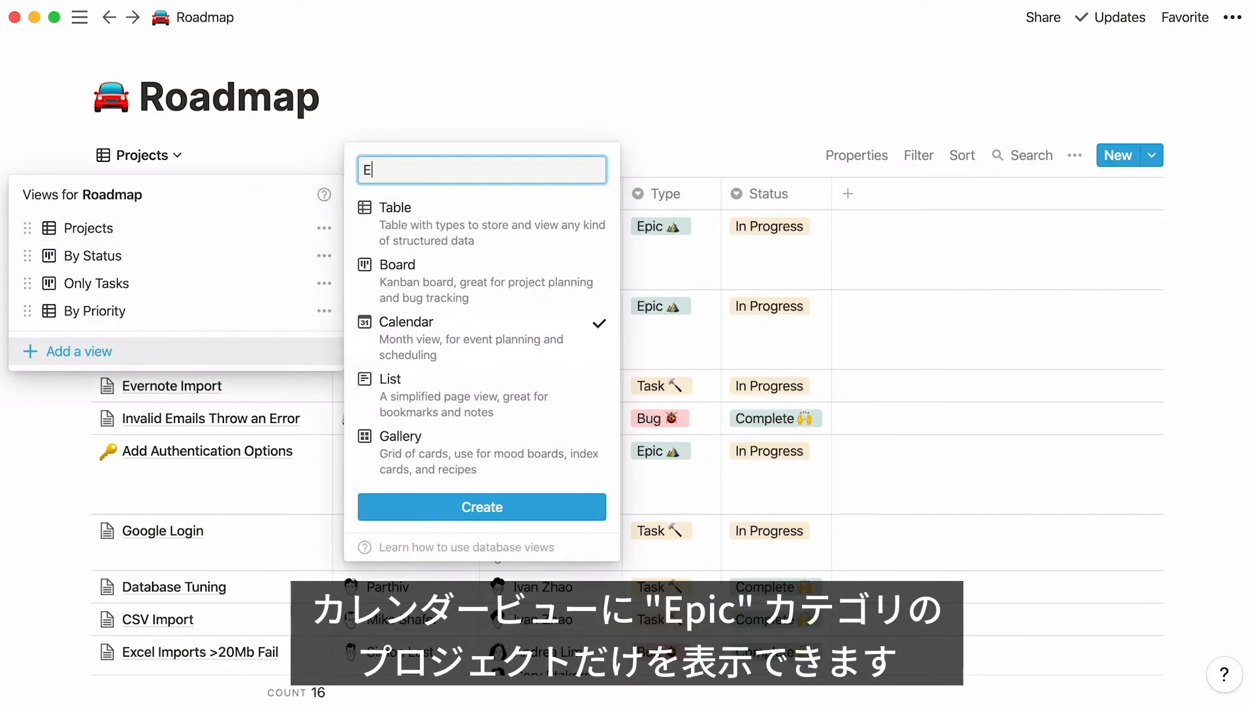
{"action": "type", "text": "pic Calendar"}
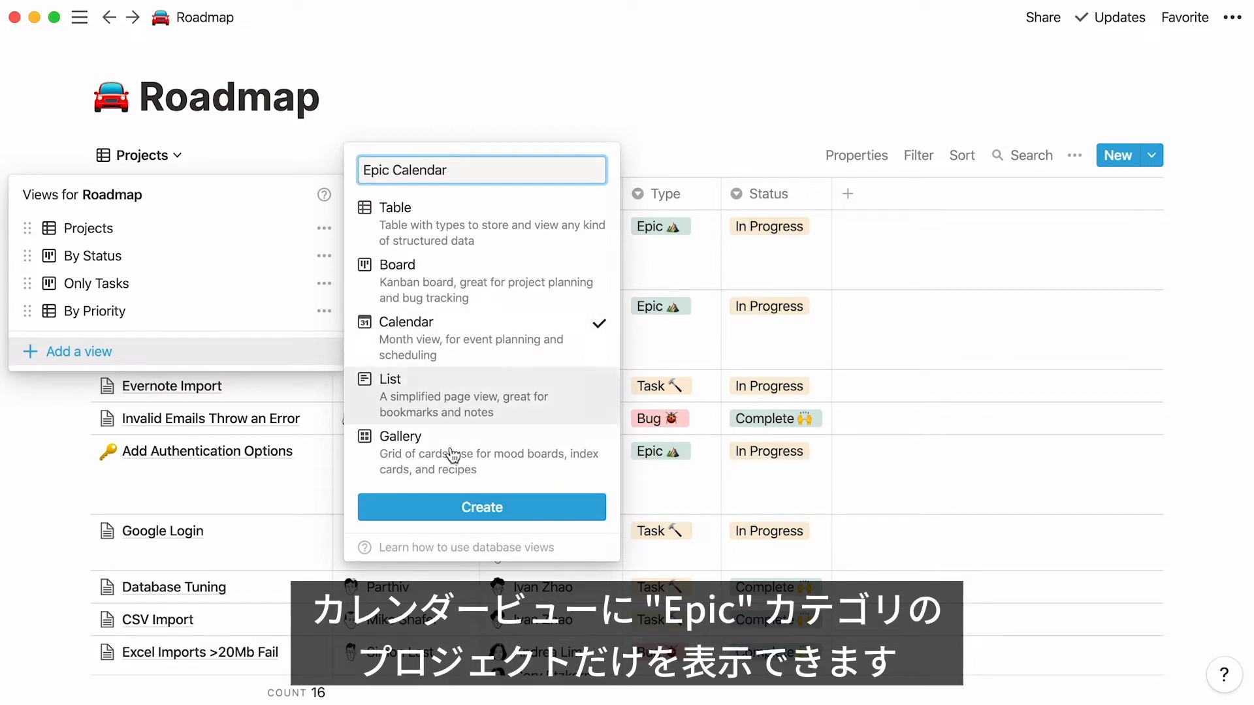
{"action": "left_click", "coordinate": [442, 504]}
Filter the Epic Calendar to show only entries where Type Is Epic
{"action": "left_click", "coordinate": [927, 159]}
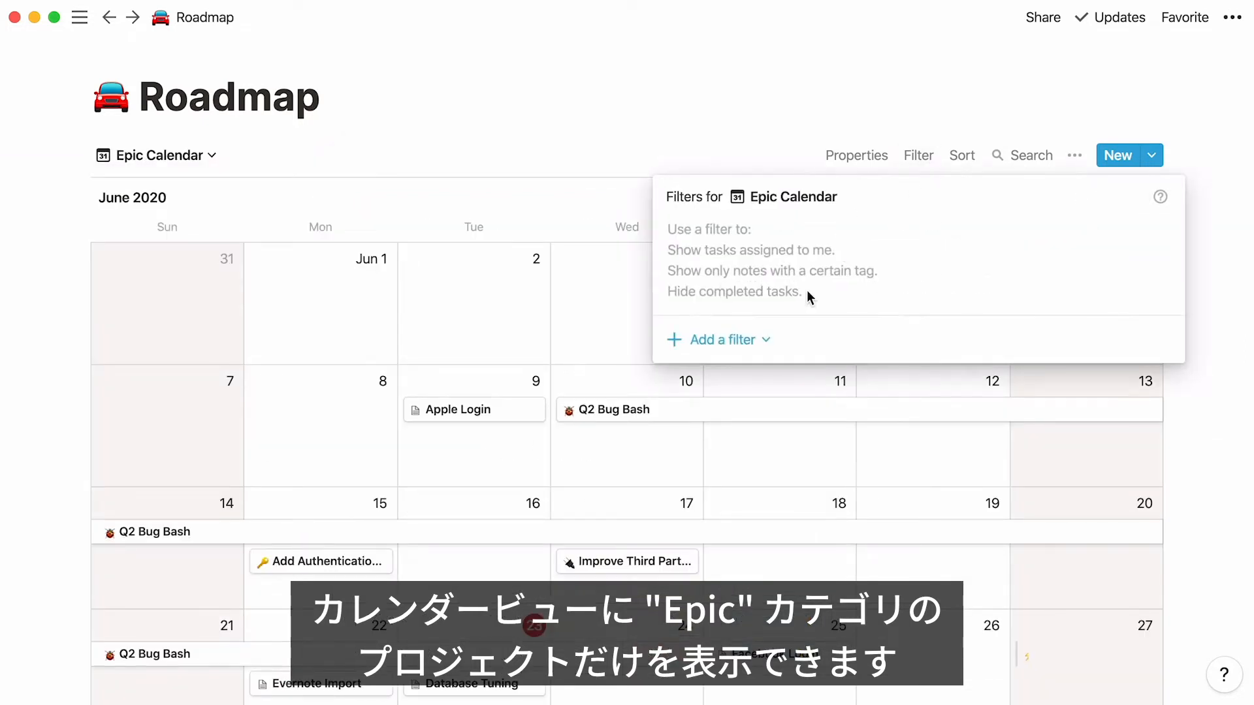
{"action": "left_click", "coordinate": [757, 340]}
{"action": "left_click", "coordinate": [751, 372]}
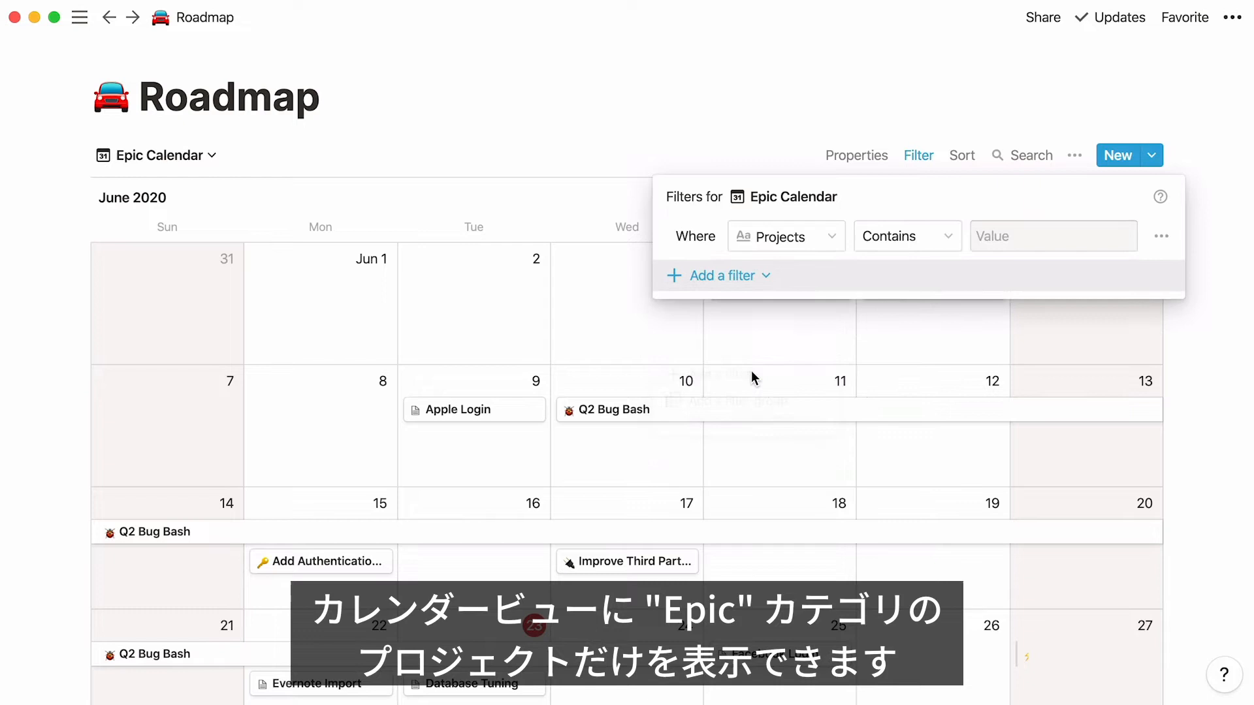
{"action": "left_click", "coordinate": [812, 244]}
{"action": "left_click", "coordinate": [810, 485]}
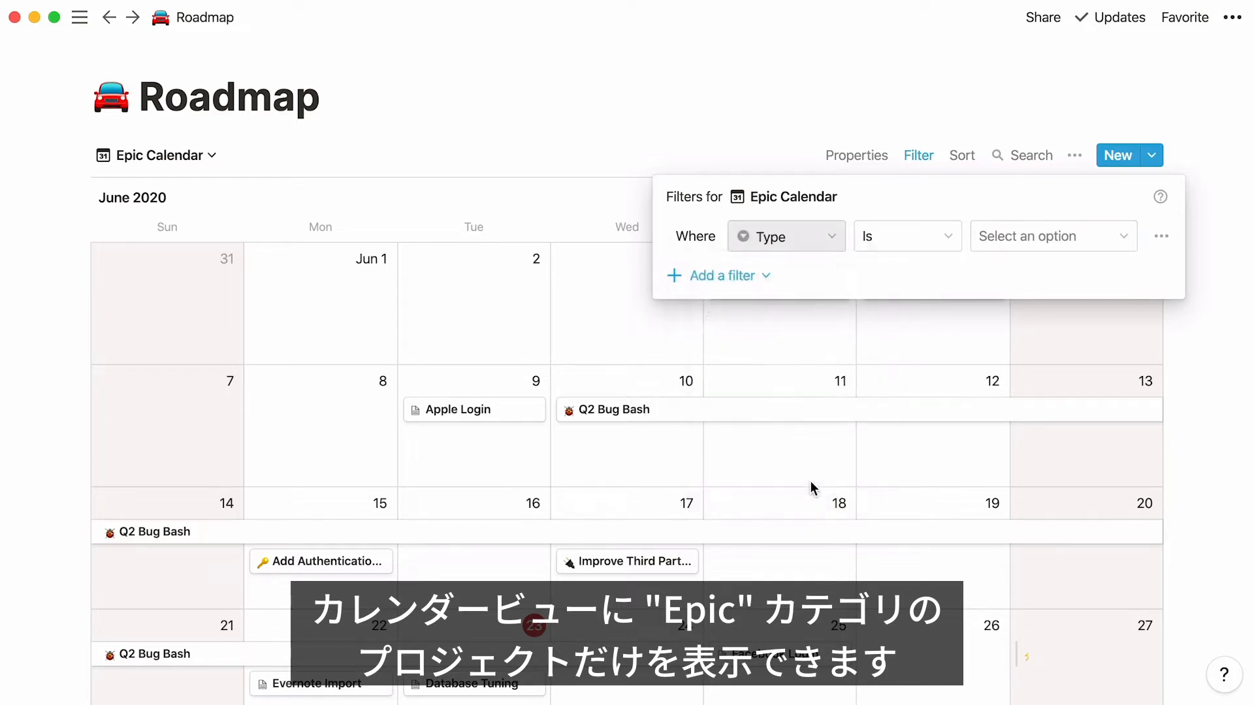
{"action": "left_click", "coordinate": [1024, 243]}
{"action": "left_click", "coordinate": [1067, 347]}
{"action": "left_click", "coordinate": [1005, 325]}
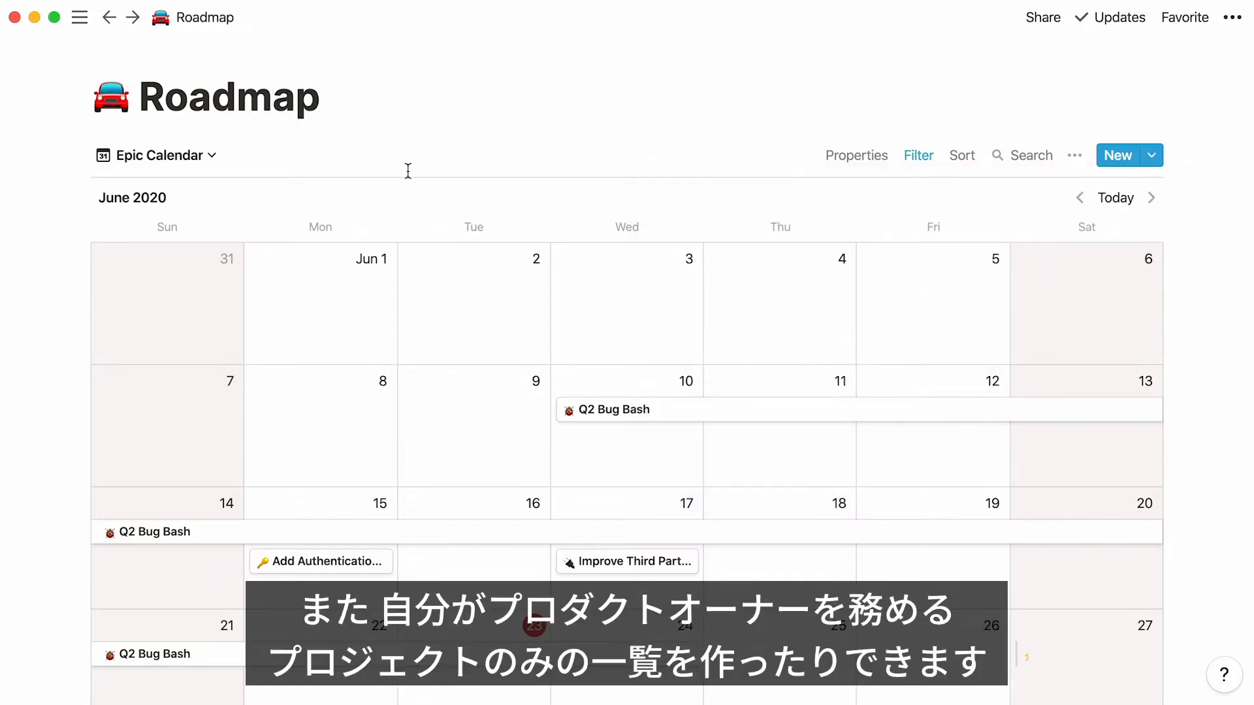
Add a List view named "Assigned to Me" to the Roadmap database
{"action": "left_click", "coordinate": [209, 158]}
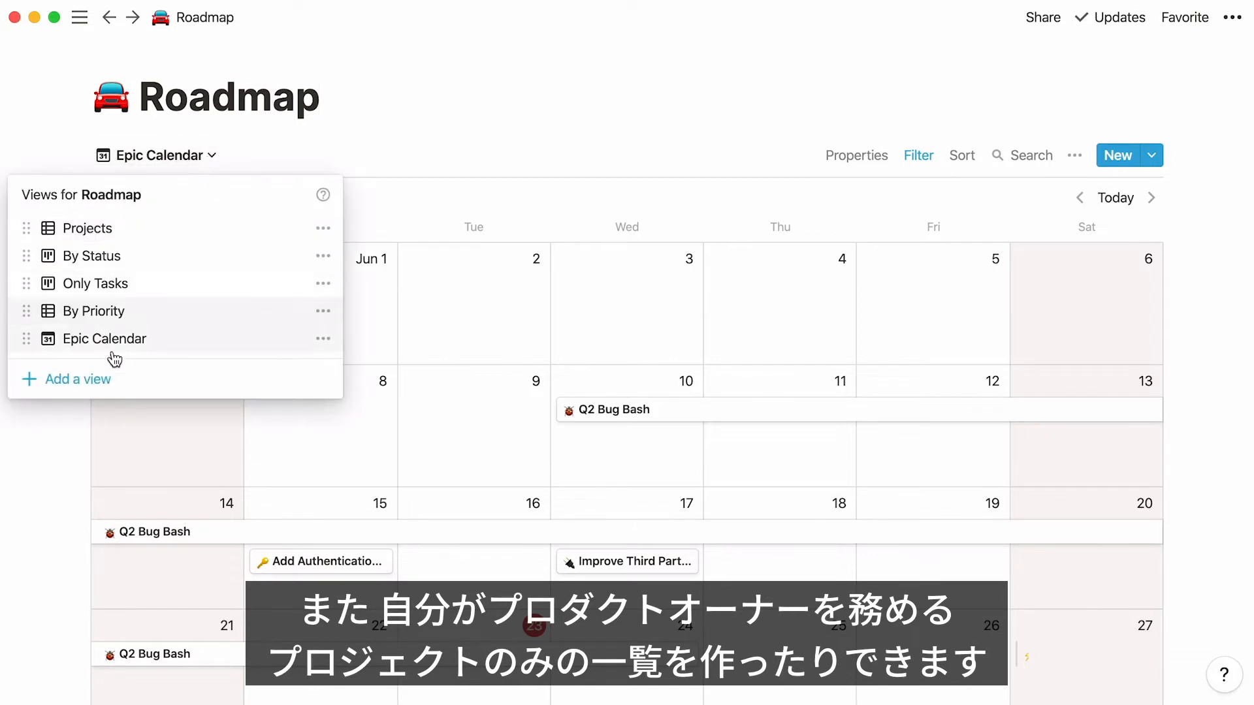
{"action": "left_click", "coordinate": [103, 382]}
{"action": "left_click", "coordinate": [402, 448]}
{"action": "type", "text": "Assigned to Me"}
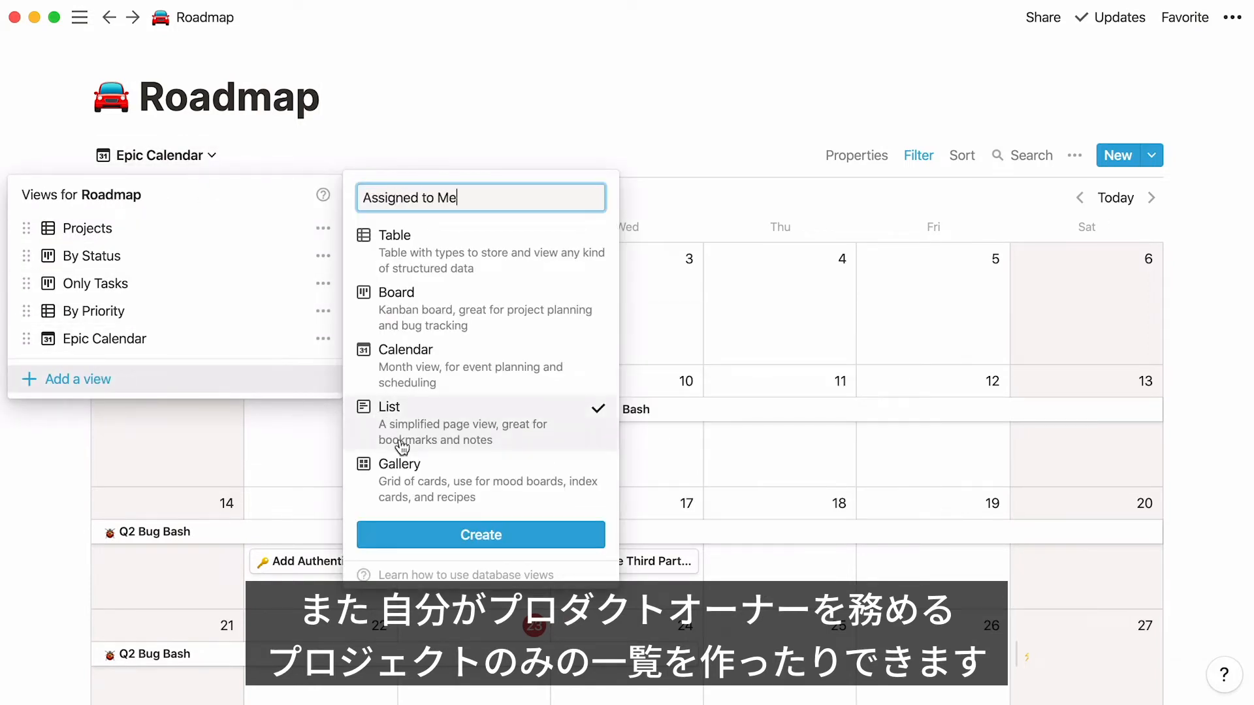
{"action": "key", "text": "Return"}
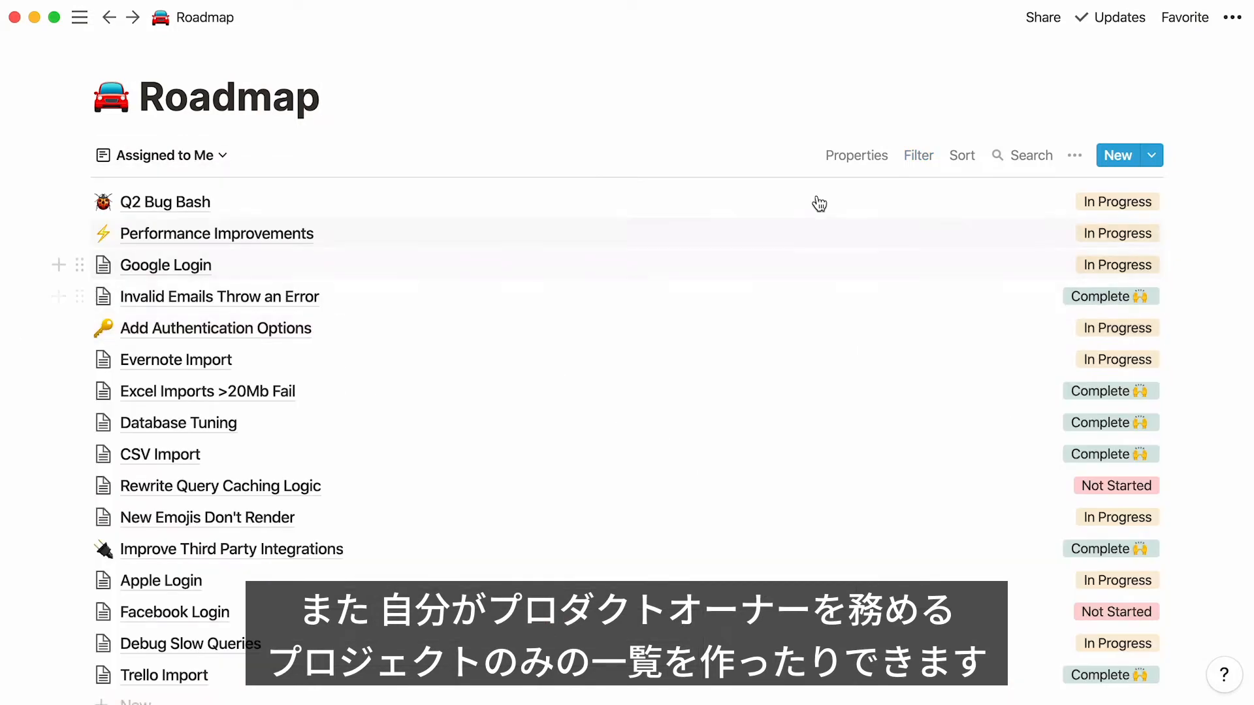
Filter the Assigned to Me list to show only entries where Product Manager Contains Me
{"action": "left_click", "coordinate": [919, 157]}
{"action": "left_click", "coordinate": [734, 341]}
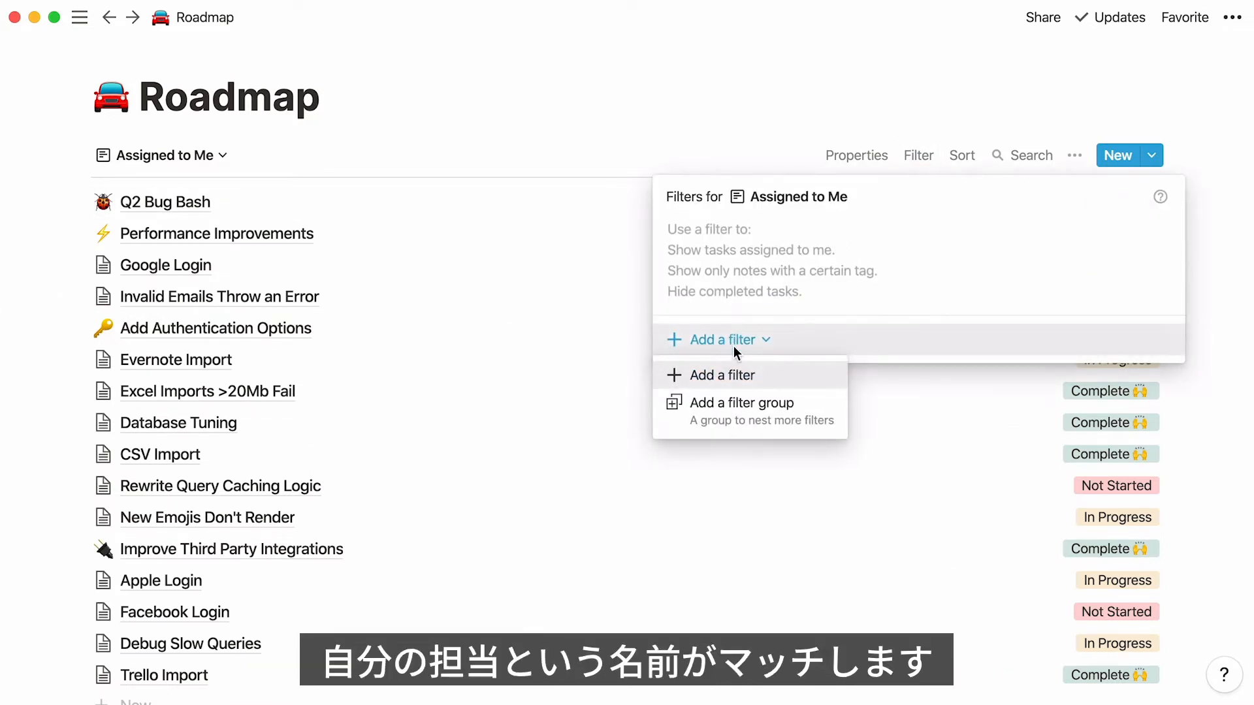
{"action": "left_click", "coordinate": [736, 370]}
{"action": "left_click", "coordinate": [835, 237]}
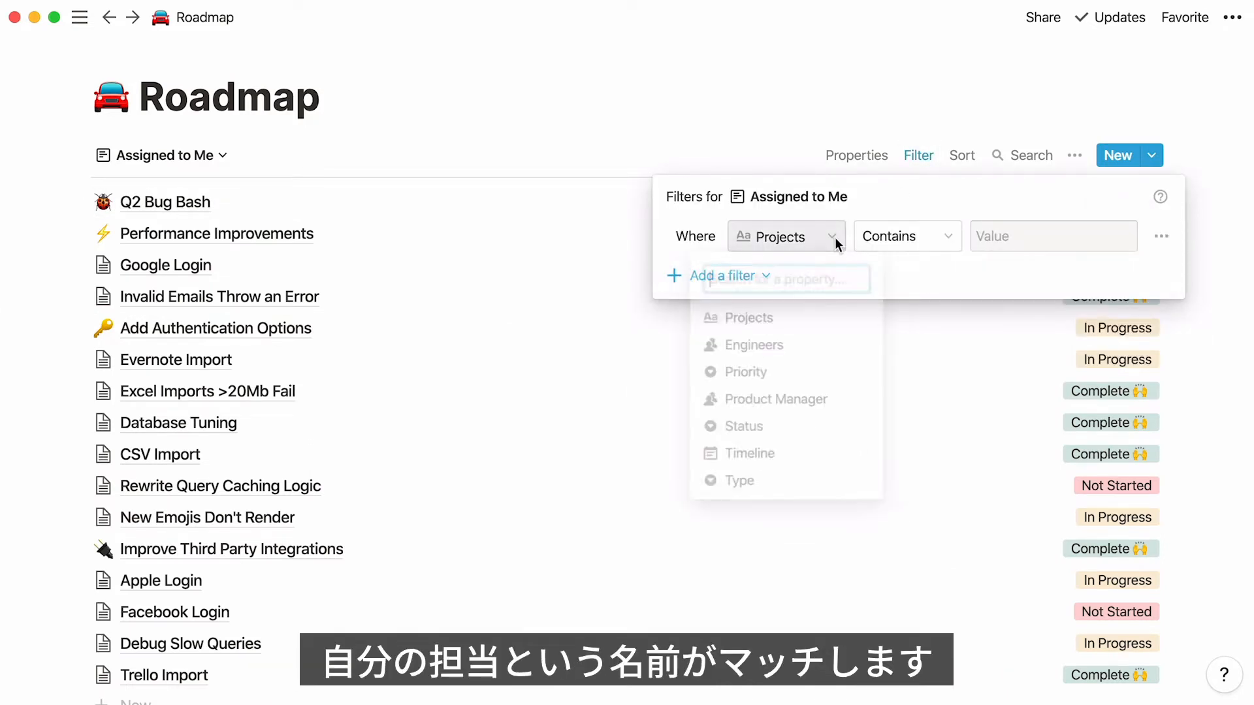
{"action": "left_click", "coordinate": [853, 394]}
{"action": "left_click", "coordinate": [1009, 245]}
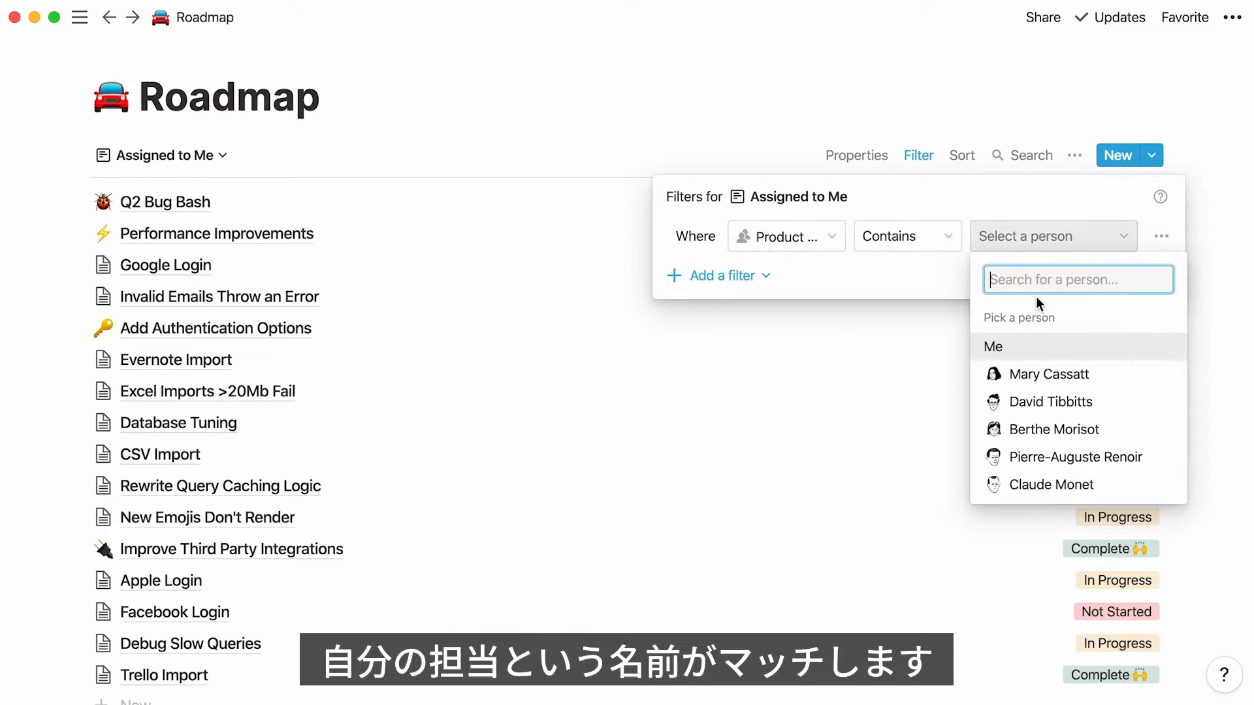
{"action": "left_click", "coordinate": [1049, 344]}
{"action": "left_click", "coordinate": [1049, 339]}
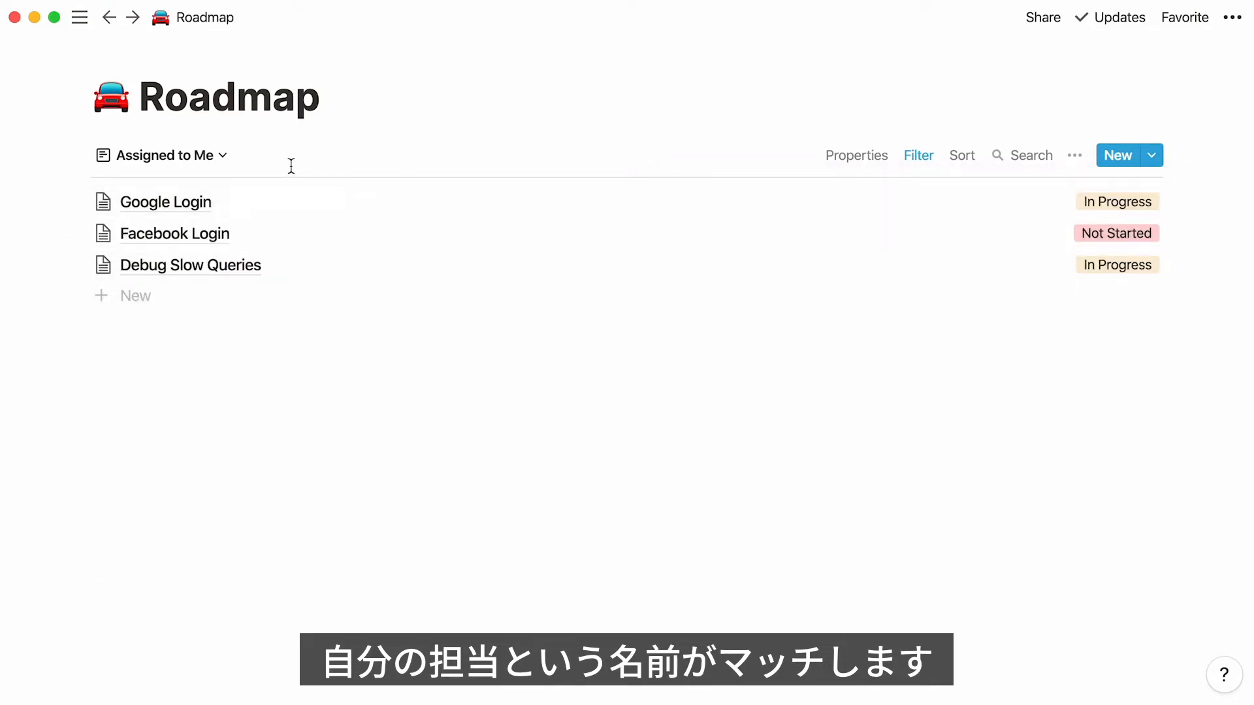
{"action": "left_click", "coordinate": [225, 159]}
{"action": "left_click", "coordinate": [147, 406]}
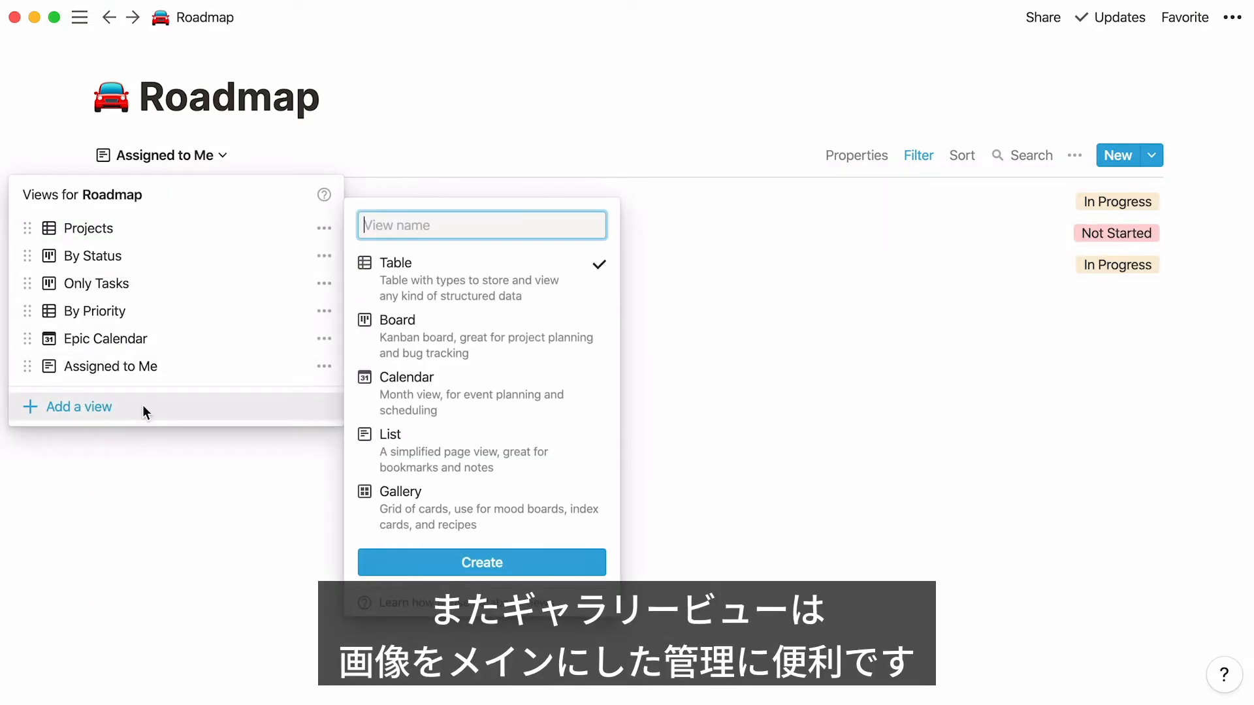
{"action": "mouse_move", "coordinate": [369, 517]}
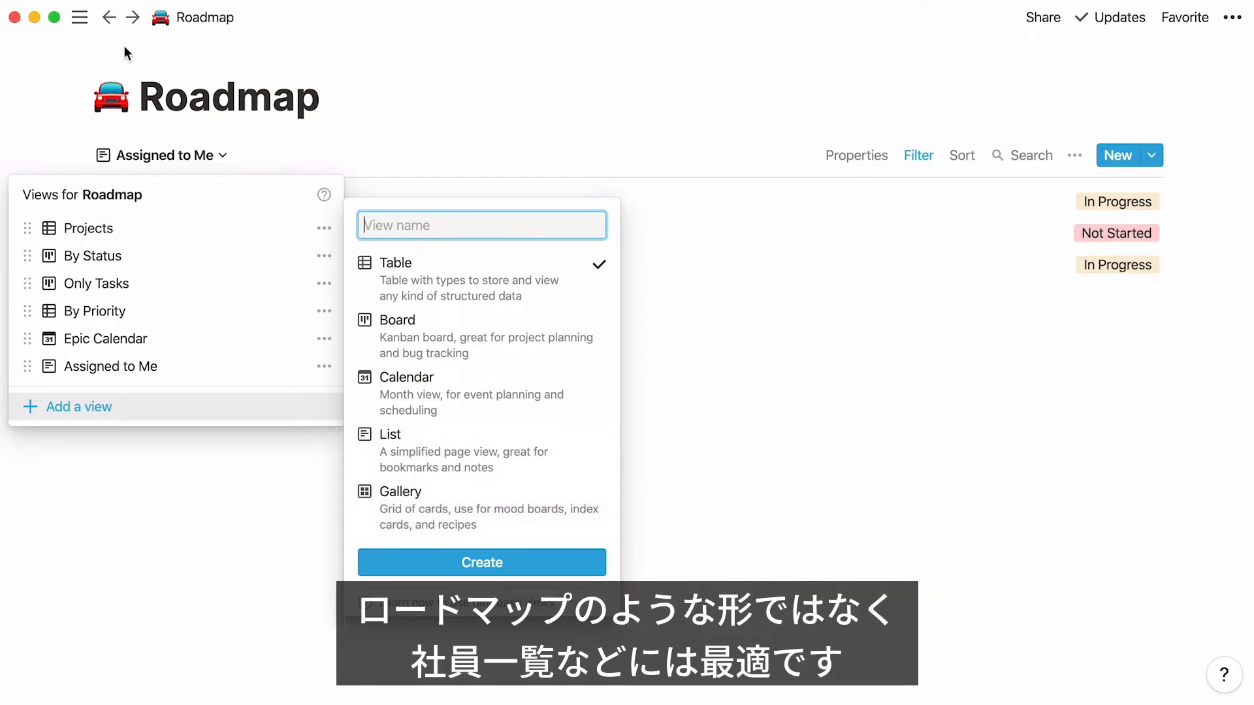
Go back to the Employee Directory database and switch from its list view to the first saved view
{"action": "left_click", "coordinate": [109, 17]}
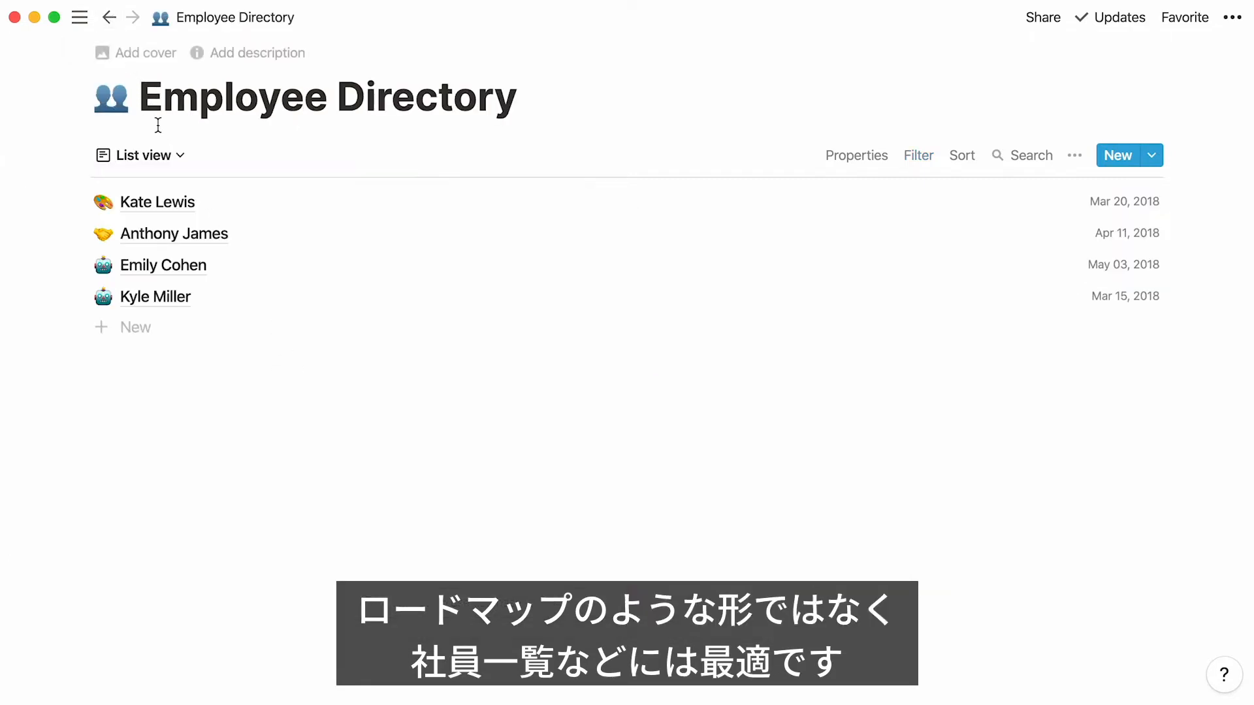
{"action": "left_click", "coordinate": [178, 157]}
{"action": "left_click", "coordinate": [188, 228]}
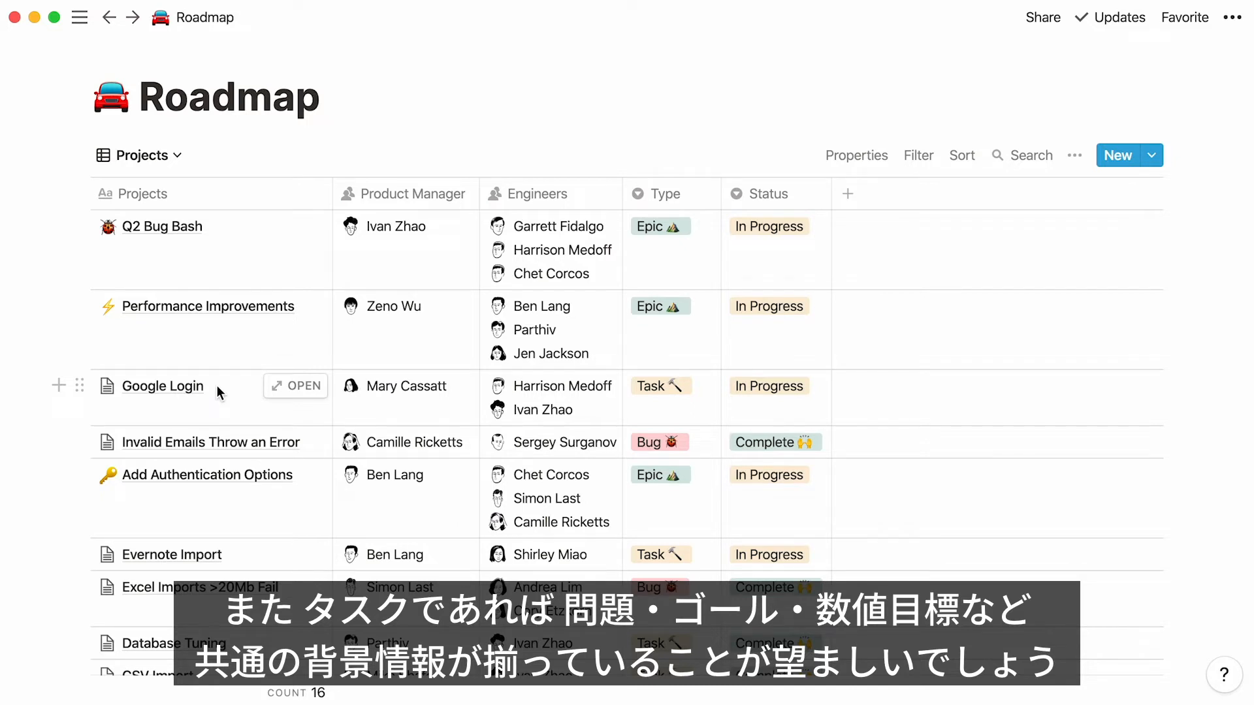
Create a Roadmap entry from the existing bug template and review its sections from Description down to Recommendations
{"action": "left_click", "coordinate": [1149, 155]}
{"action": "left_click", "coordinate": [1174, 264]}
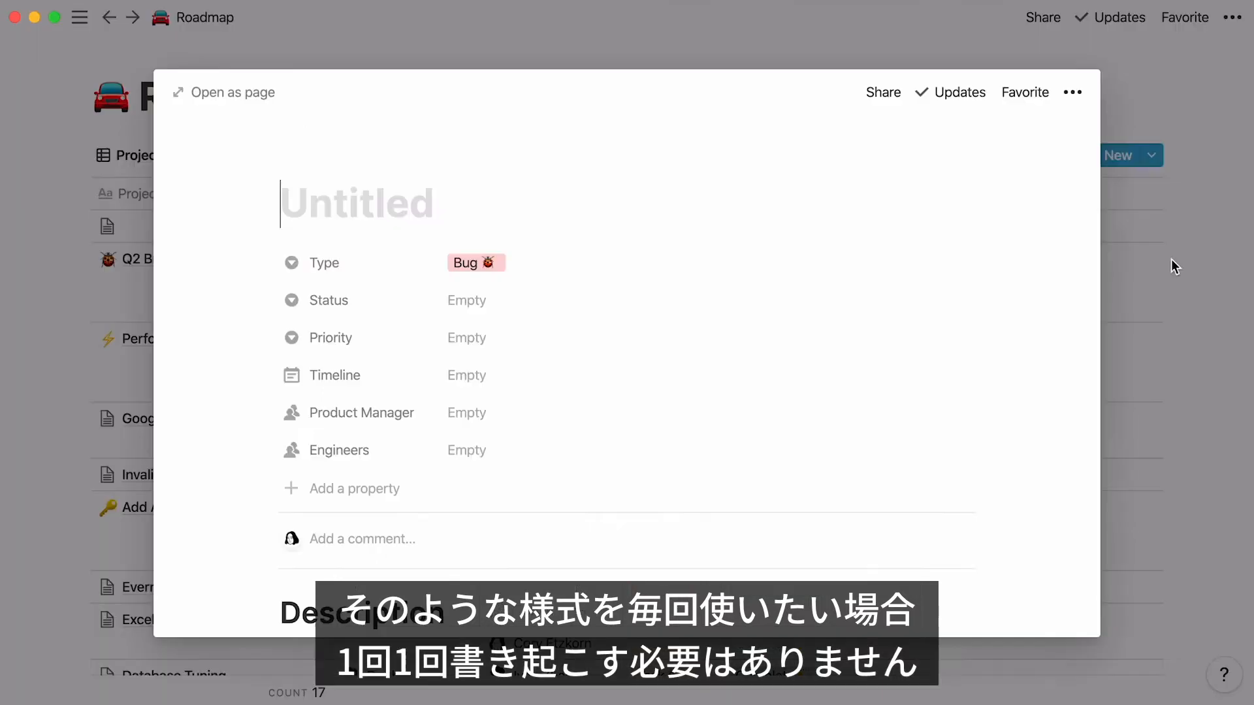
{"action": "scroll", "coordinate": [1048, 311], "scroll_direction": "down", "scroll_amount": 4}
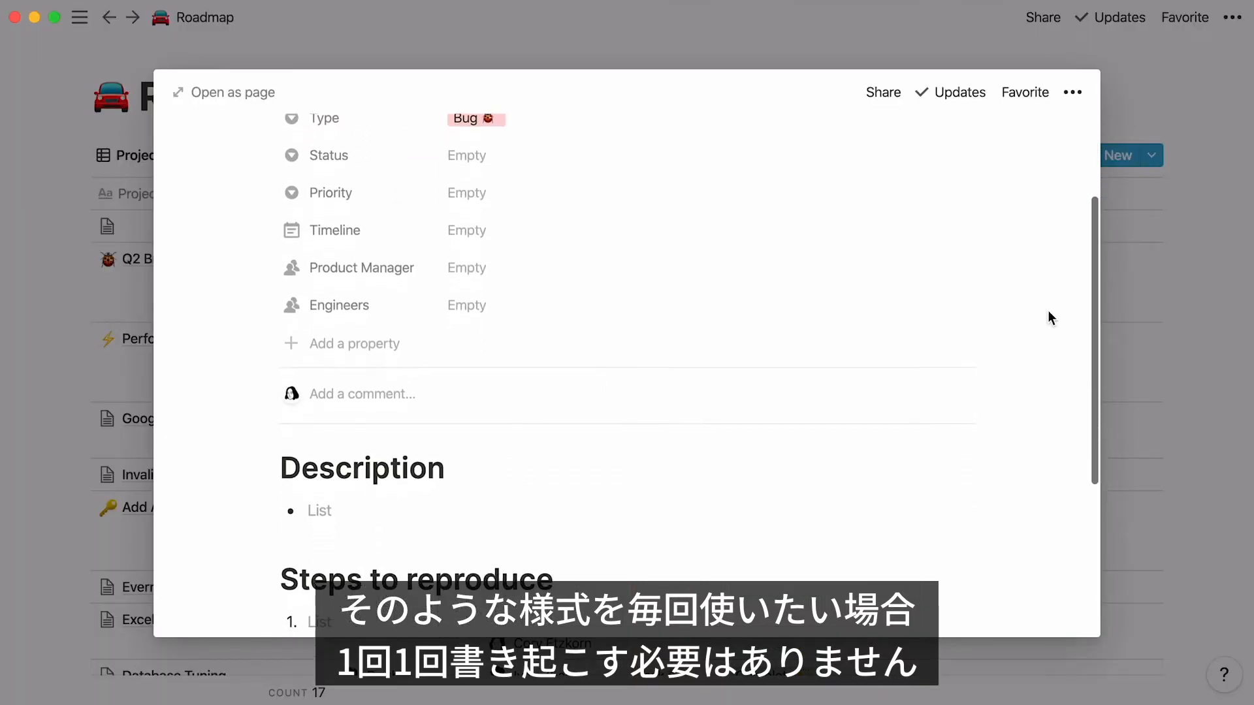
{"action": "scroll", "coordinate": [1047, 311], "scroll_direction": "down", "scroll_amount": 5}
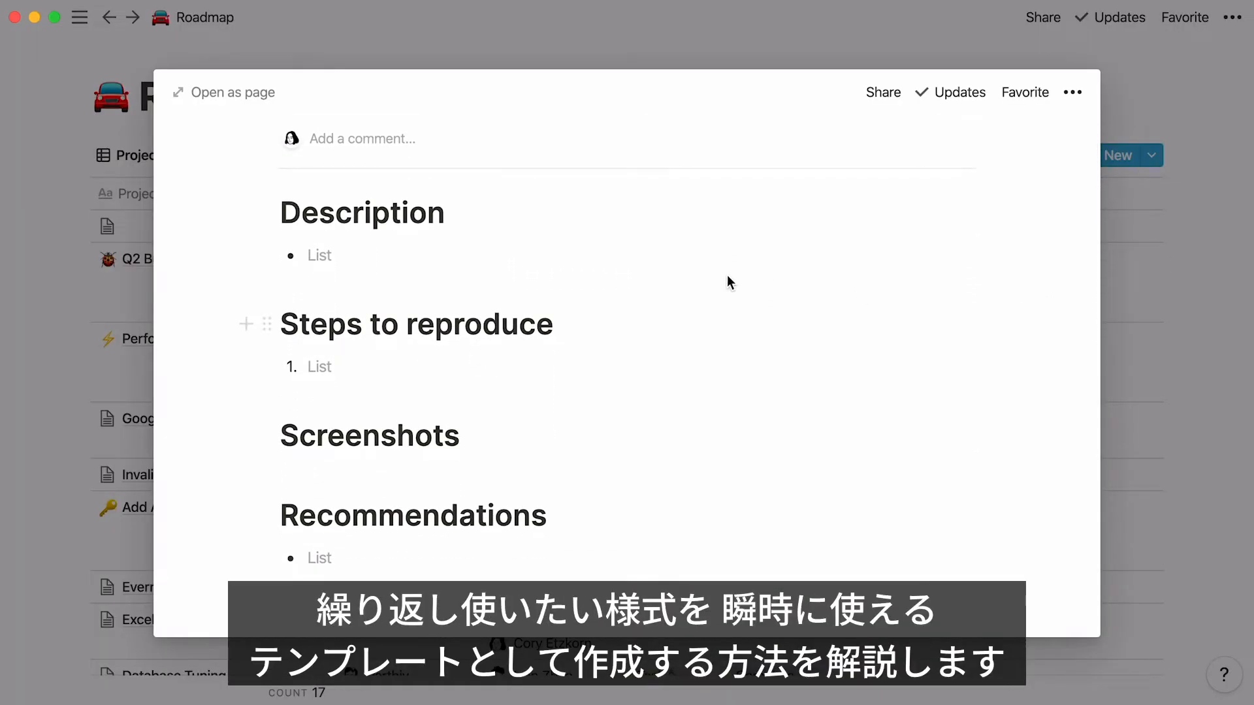
Close the untitled Bug entry and delete it from the Roadmap table
{"action": "left_click", "coordinate": [68, 229]}
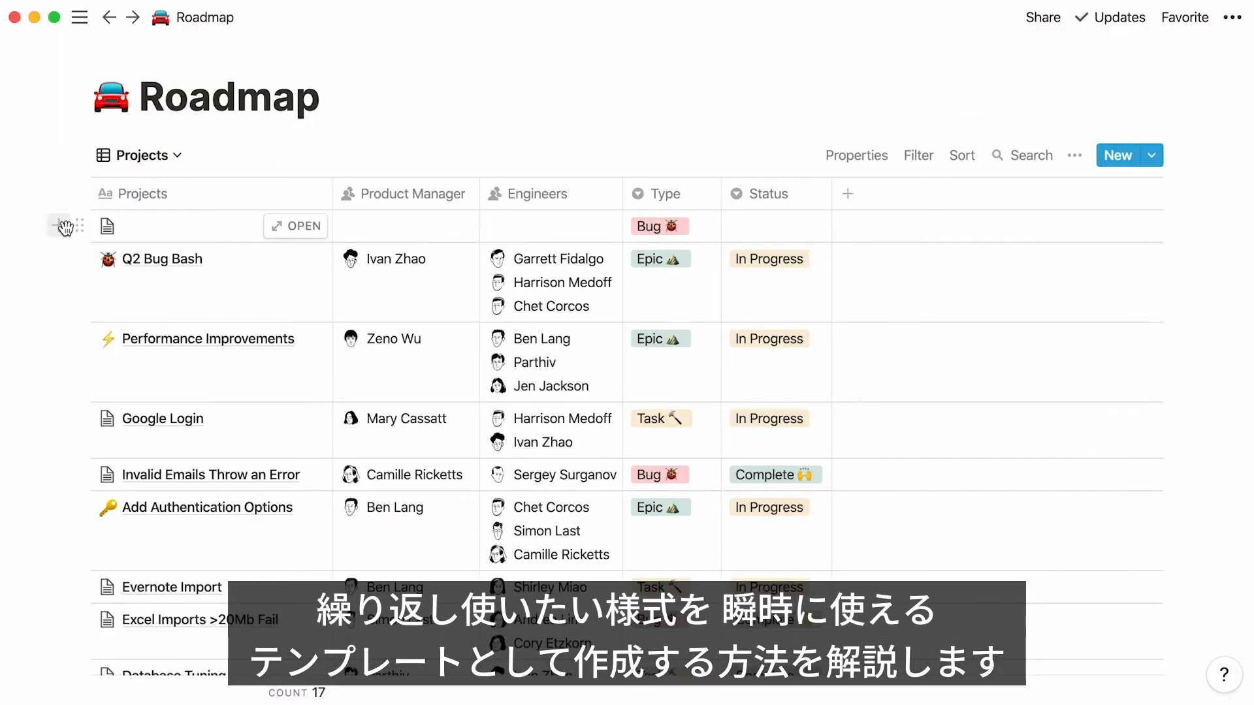
{"action": "left_click", "coordinate": [77, 226]}
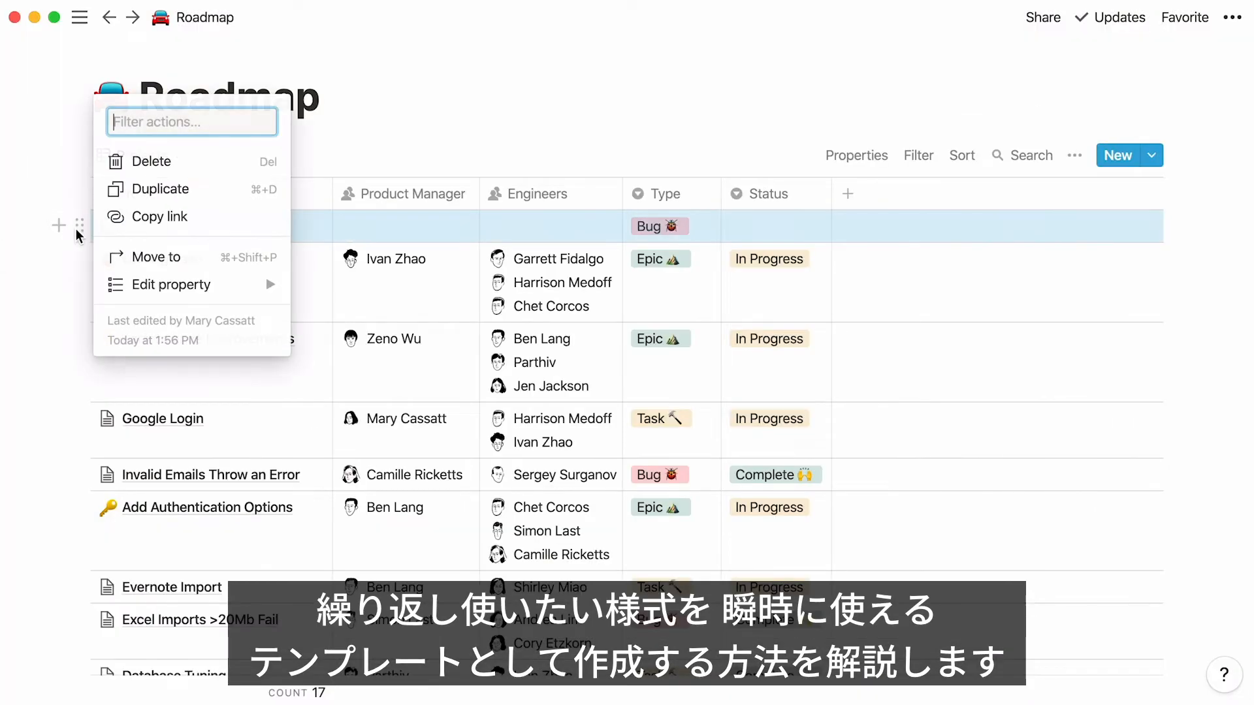
{"action": "left_click", "coordinate": [149, 165]}
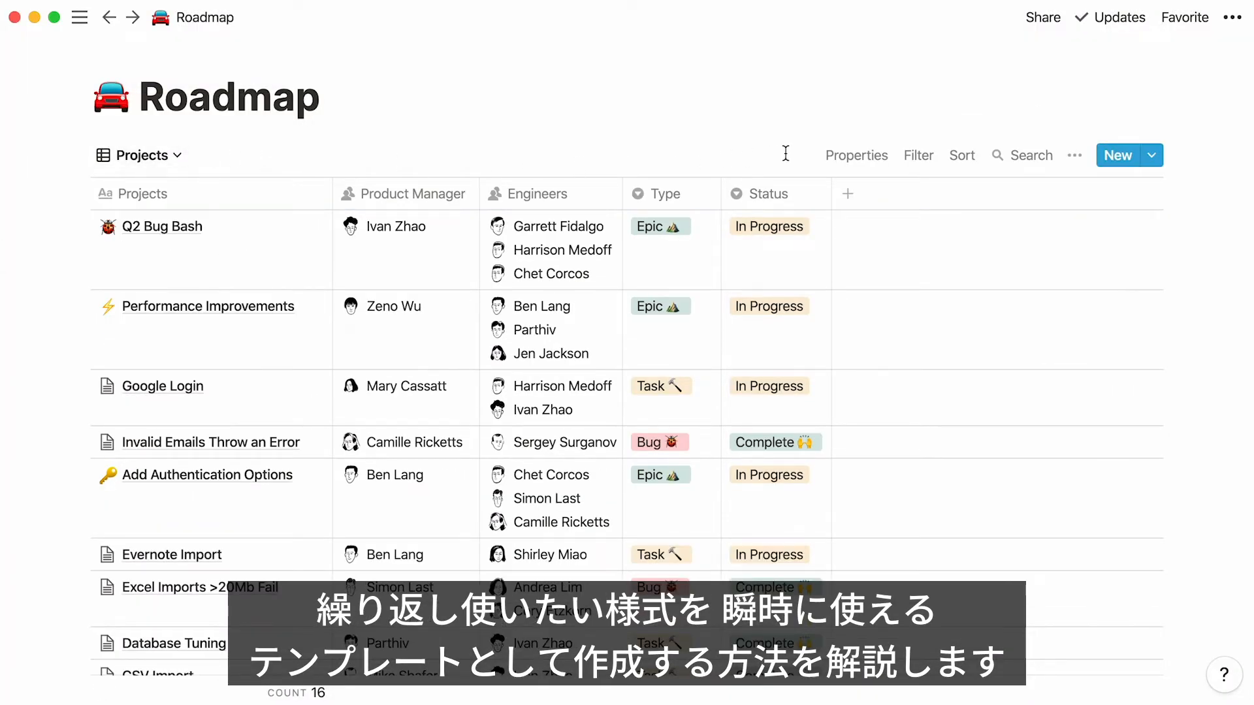
Create a new template for the Roadmap database and title it "Bug Report"
{"action": "left_click", "coordinate": [1152, 160]}
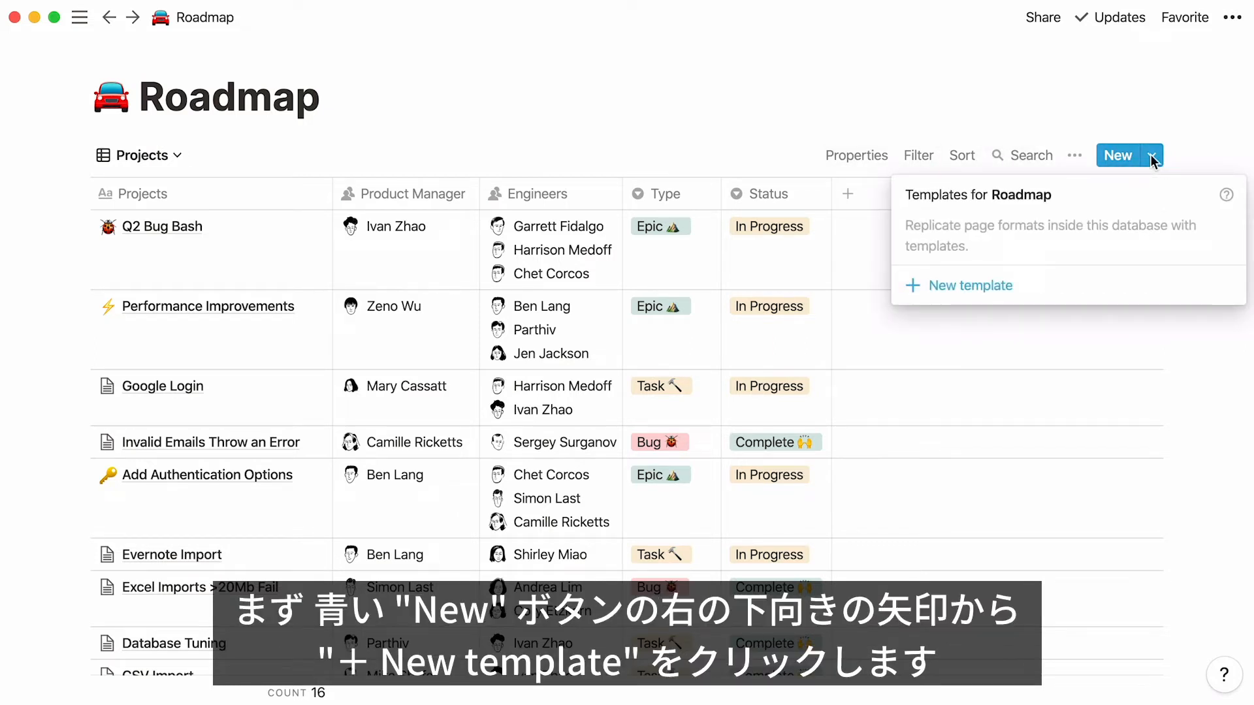
{"action": "left_click", "coordinate": [1067, 282]}
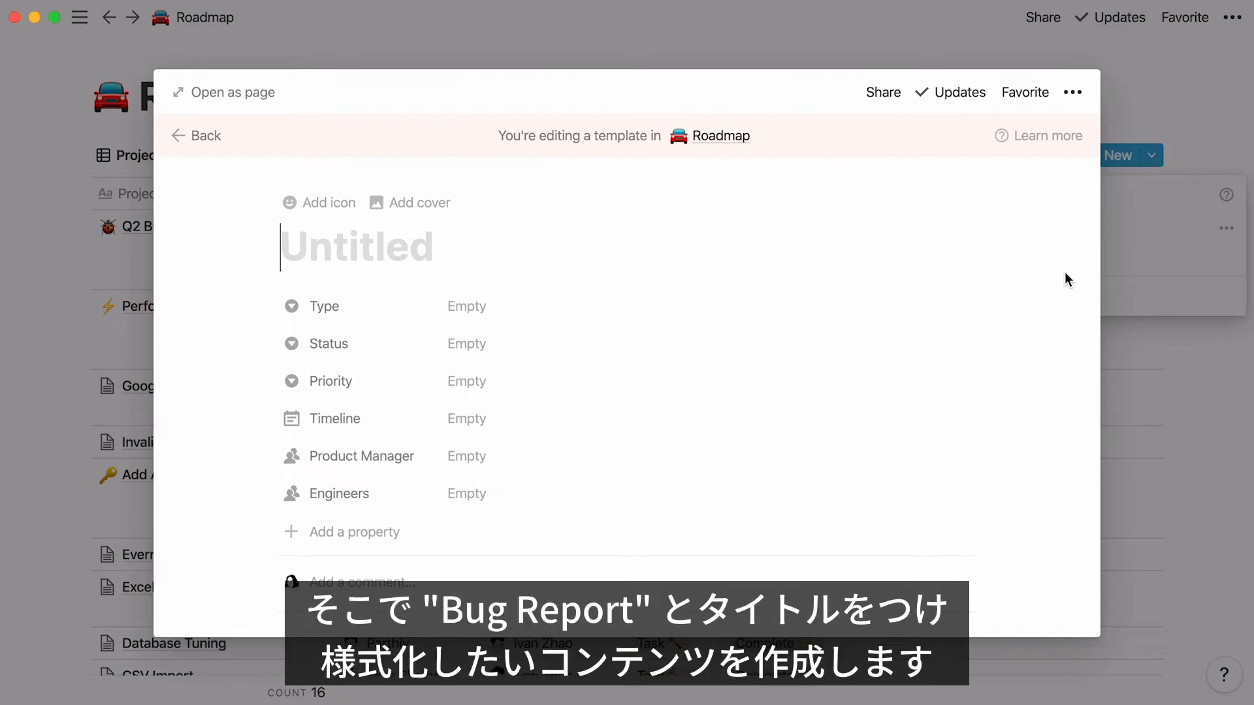
{"action": "type", "text": "Bug Re"}
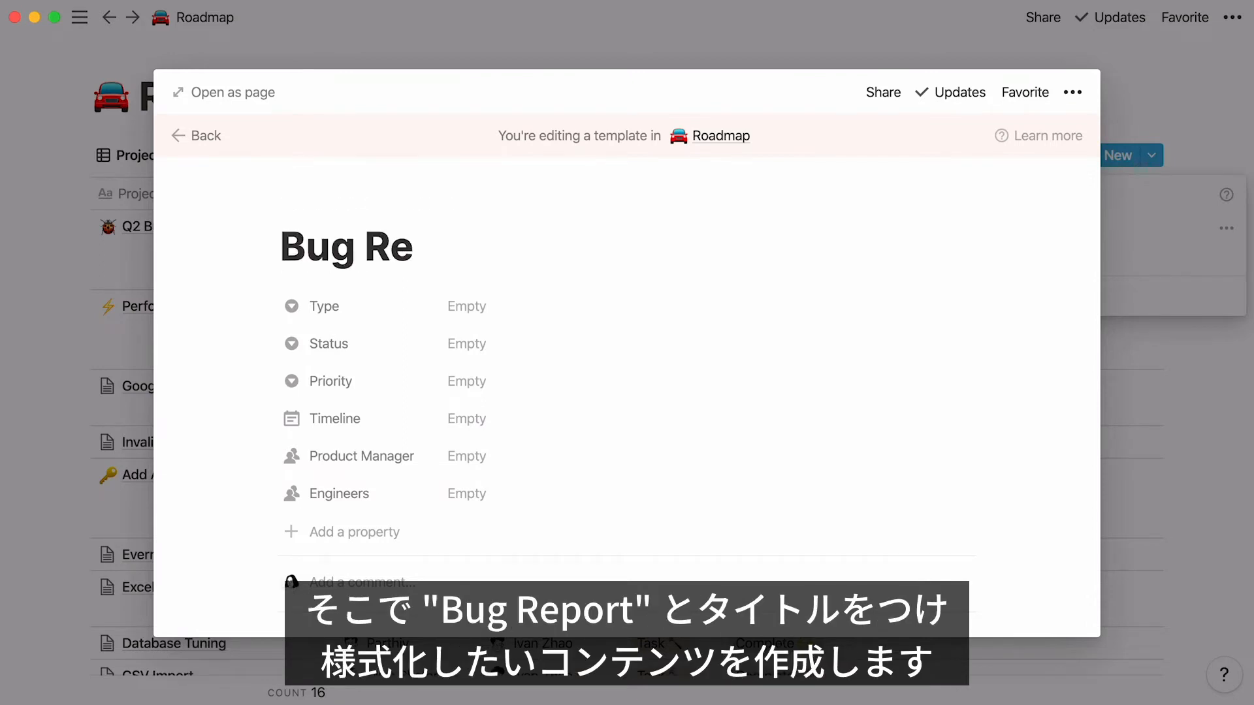
{"action": "type", "text": "port"}
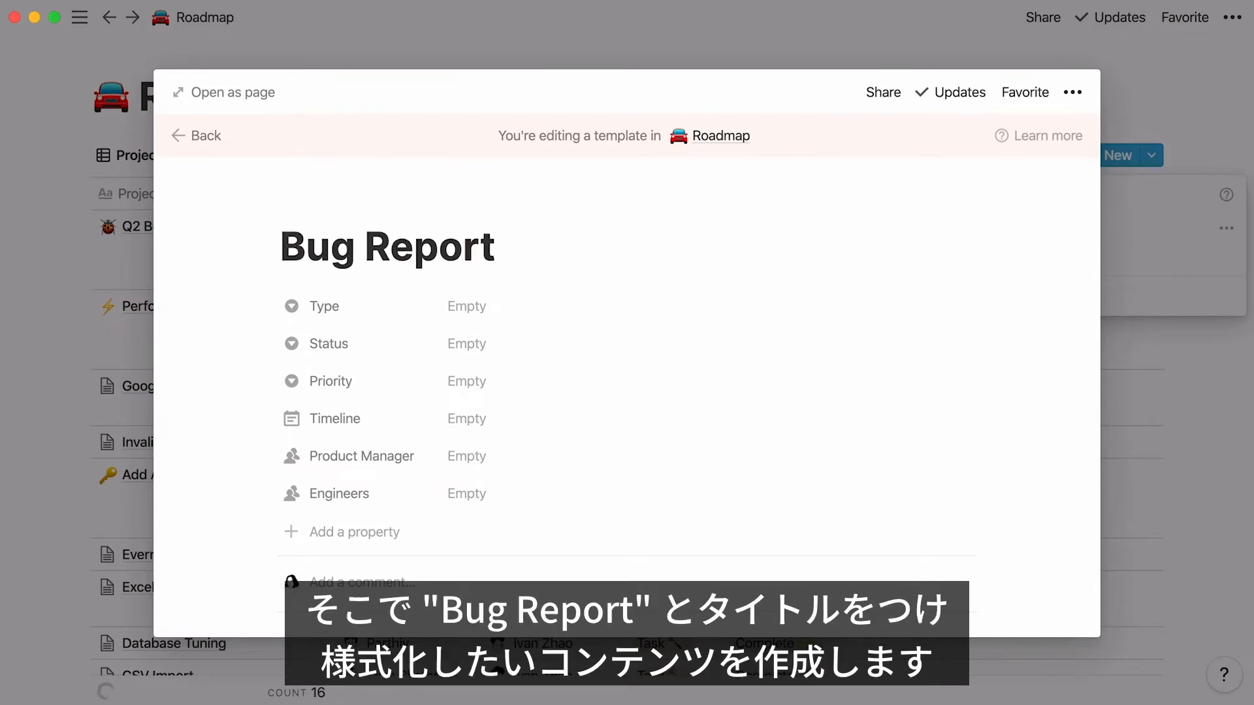
{"action": "key", "text": "Return"}
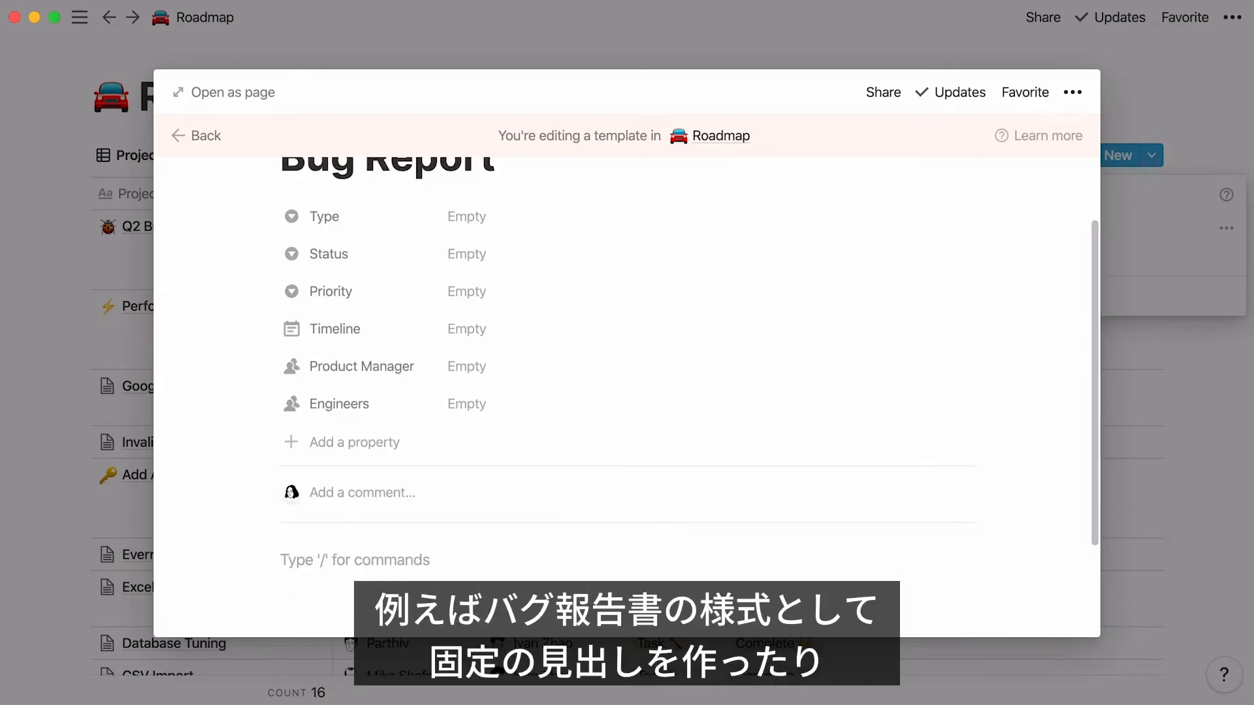
Add second-level headings "Description", "Steps to reproduce", "Screenshots" and "Recommendations" to the Bug Report template's body
{"action": "type", "text": "## Description"}
{"action": "key", "text": "Return"}
{"action": "type", "text": "## Steps to rep"}
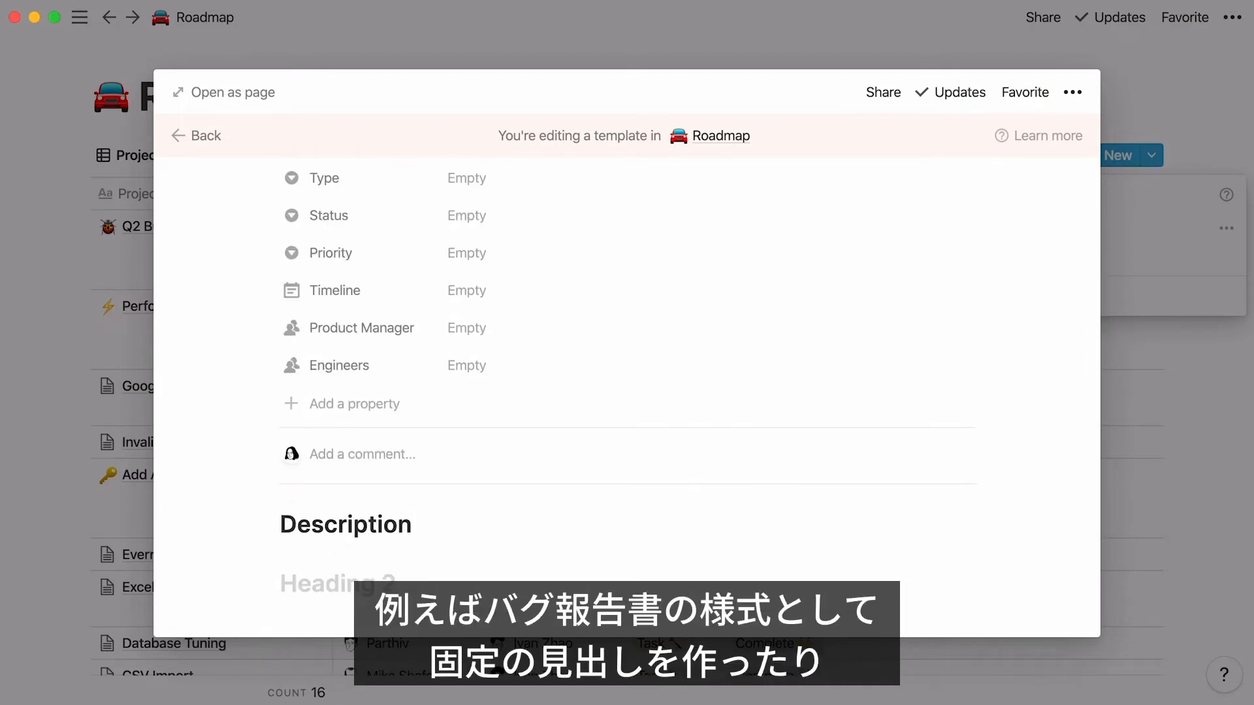
{"action": "type", "text": "roduce"}
{"action": "key", "text": "Return"}
{"action": "type", "text": "## Screenshots"}
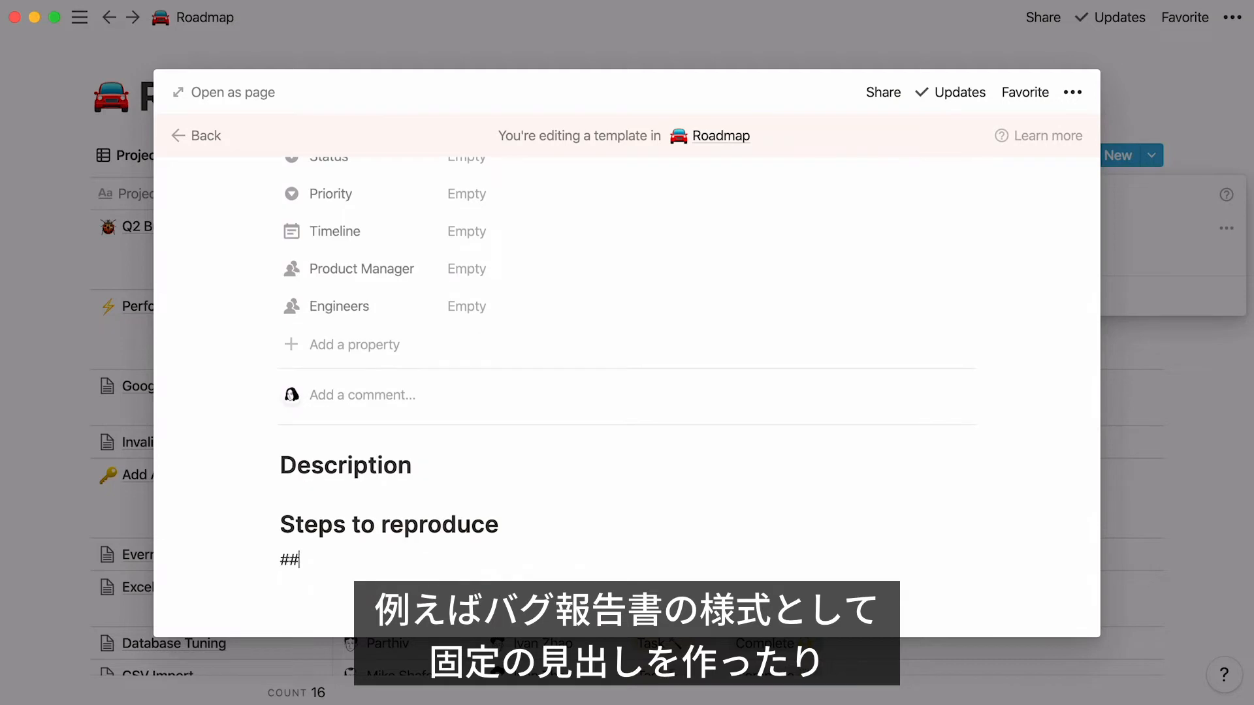
{"action": "key", "text": "Return"}
{"action": "type", "text": "## Recommendations"}
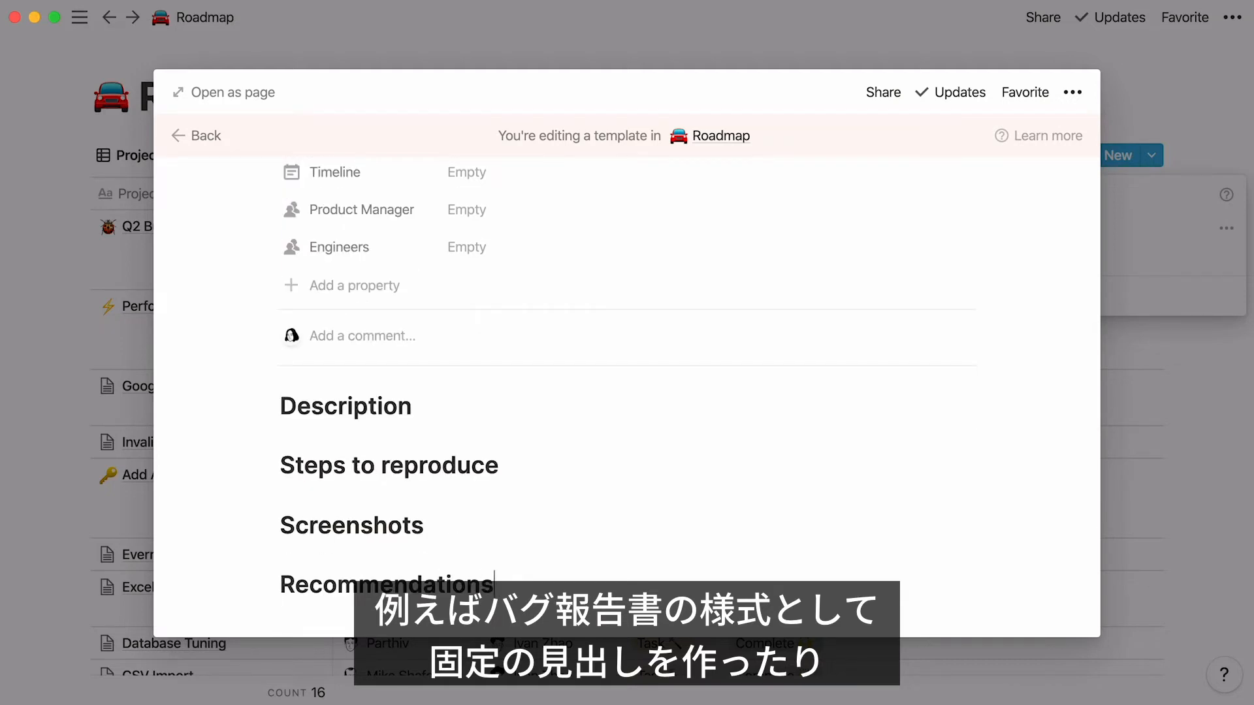
Preset the Type property of the Bug Report template to Bug and close the template
{"action": "scroll", "coordinate": [1065, 273], "scroll_direction": "up", "scroll_amount": 5}
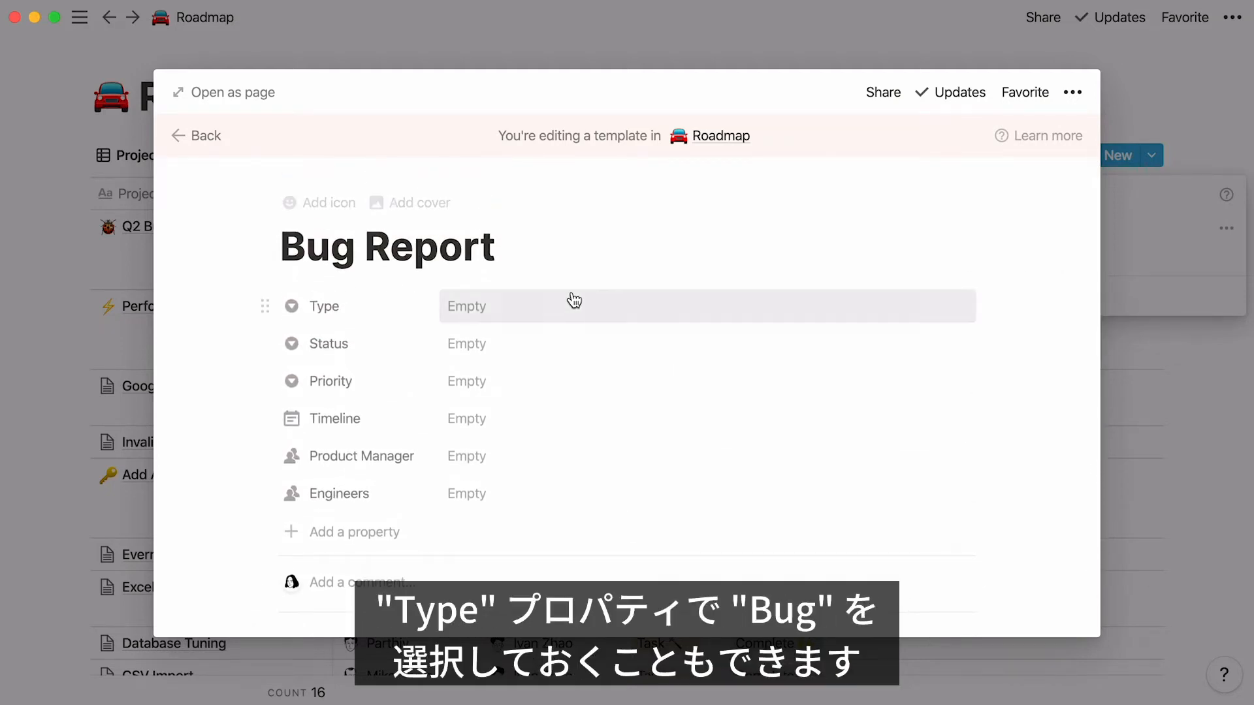
{"action": "left_click", "coordinate": [542, 300]}
{"action": "left_click", "coordinate": [582, 426]}
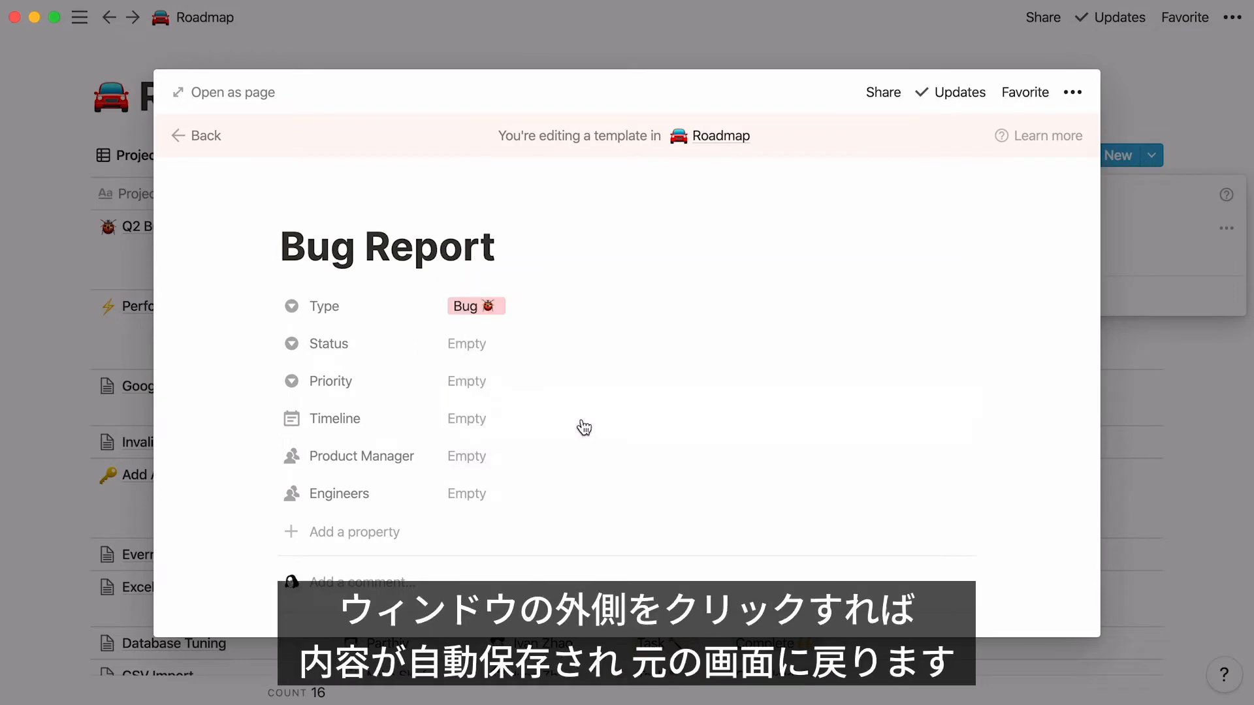
{"action": "left_click", "coordinate": [905, 43]}
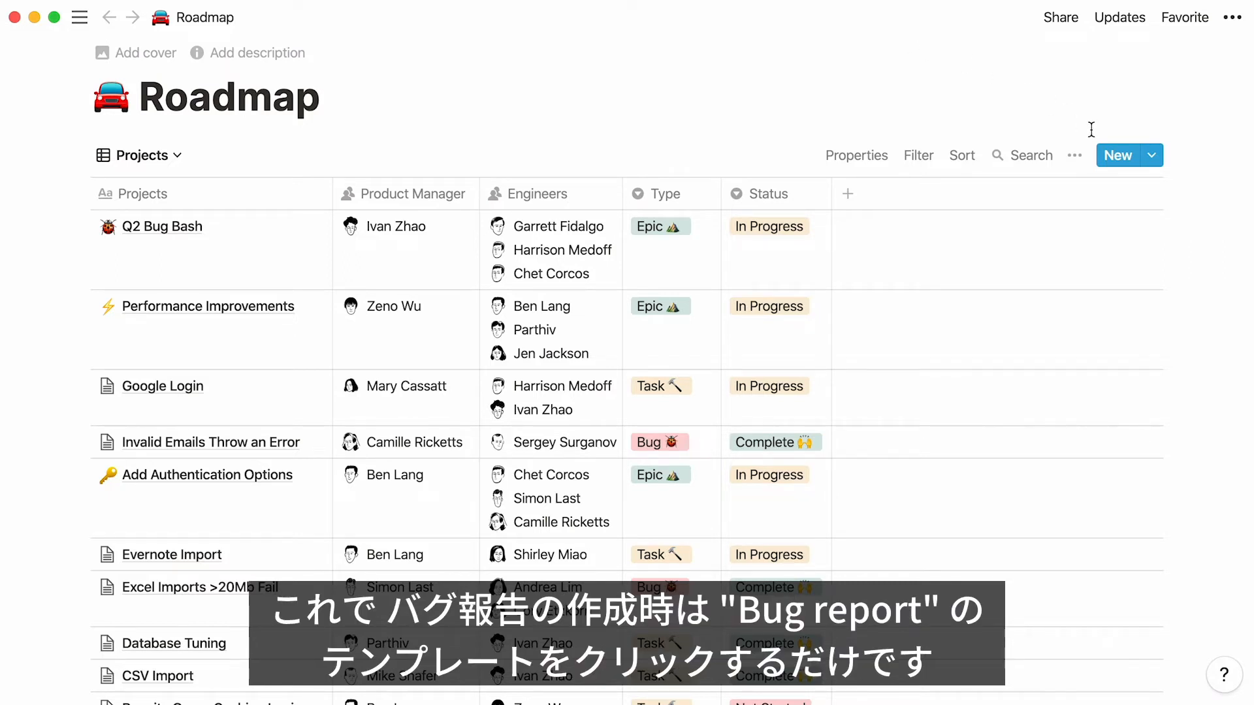
Create a Roadmap entry from the Bug Report template and title it "New Emojis Don't Render"
{"action": "left_click", "coordinate": [1151, 156]}
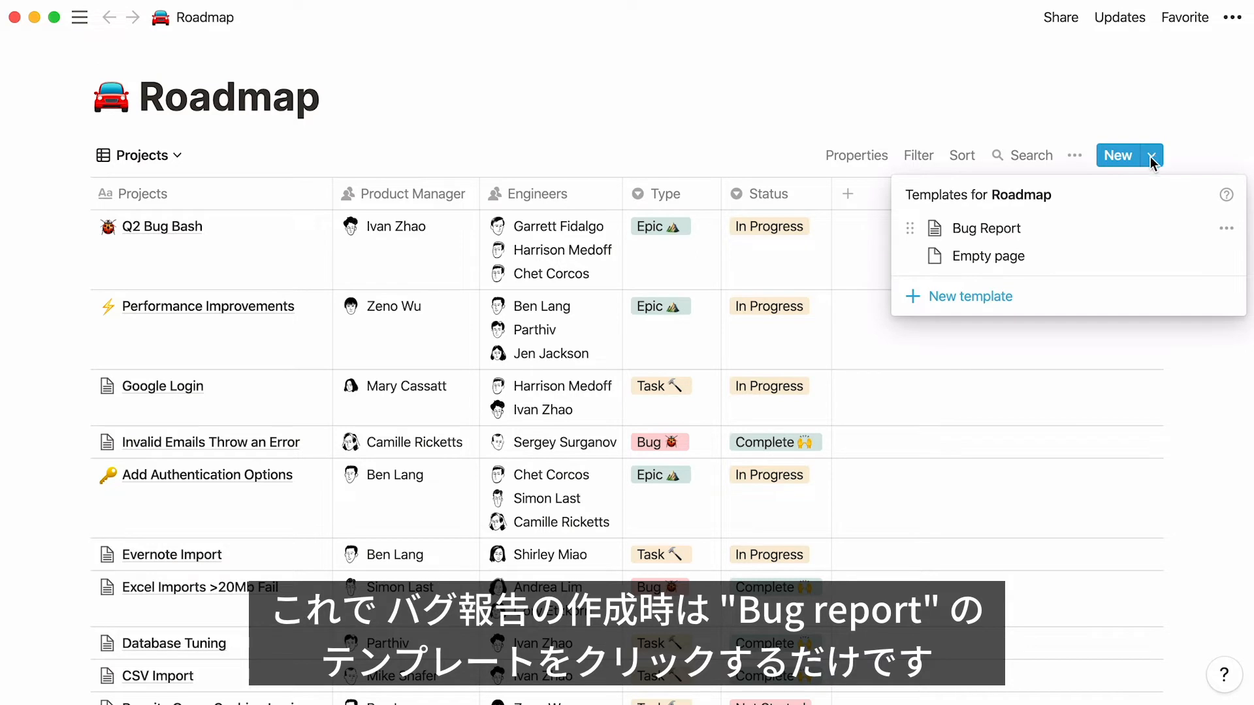
{"action": "left_click", "coordinate": [1072, 228]}
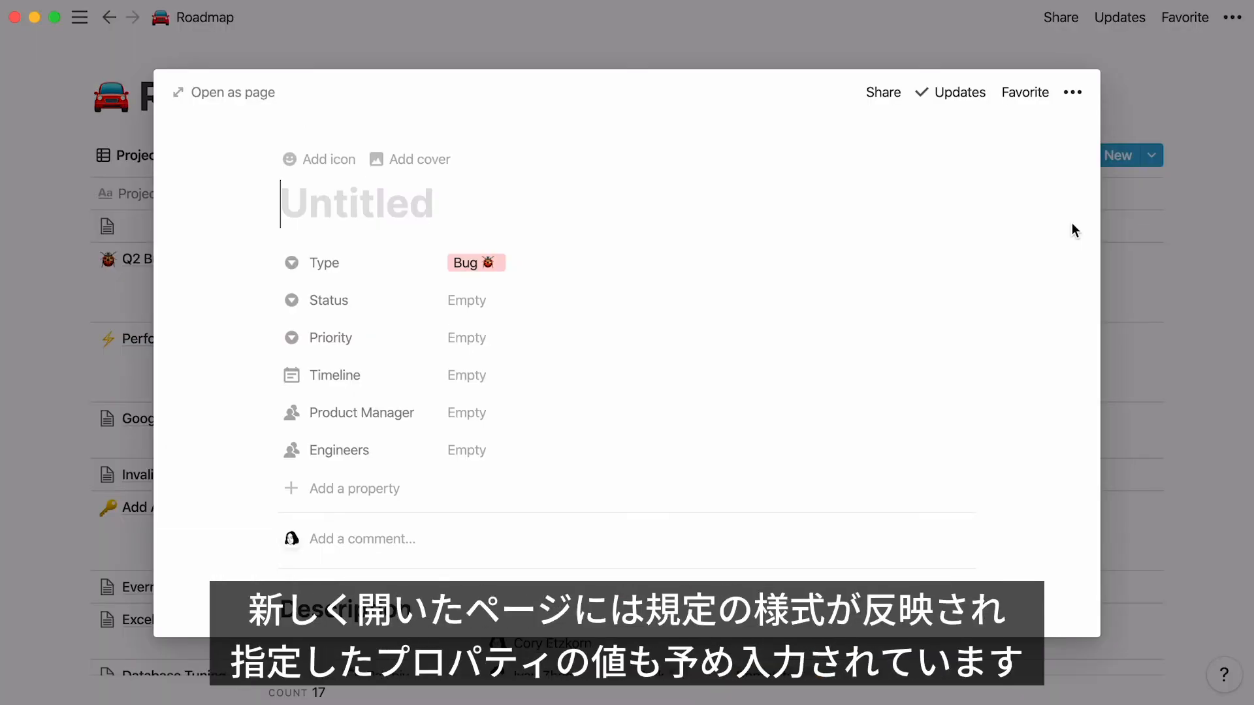
{"action": "type", "text": "New Emojis Don't Render"}
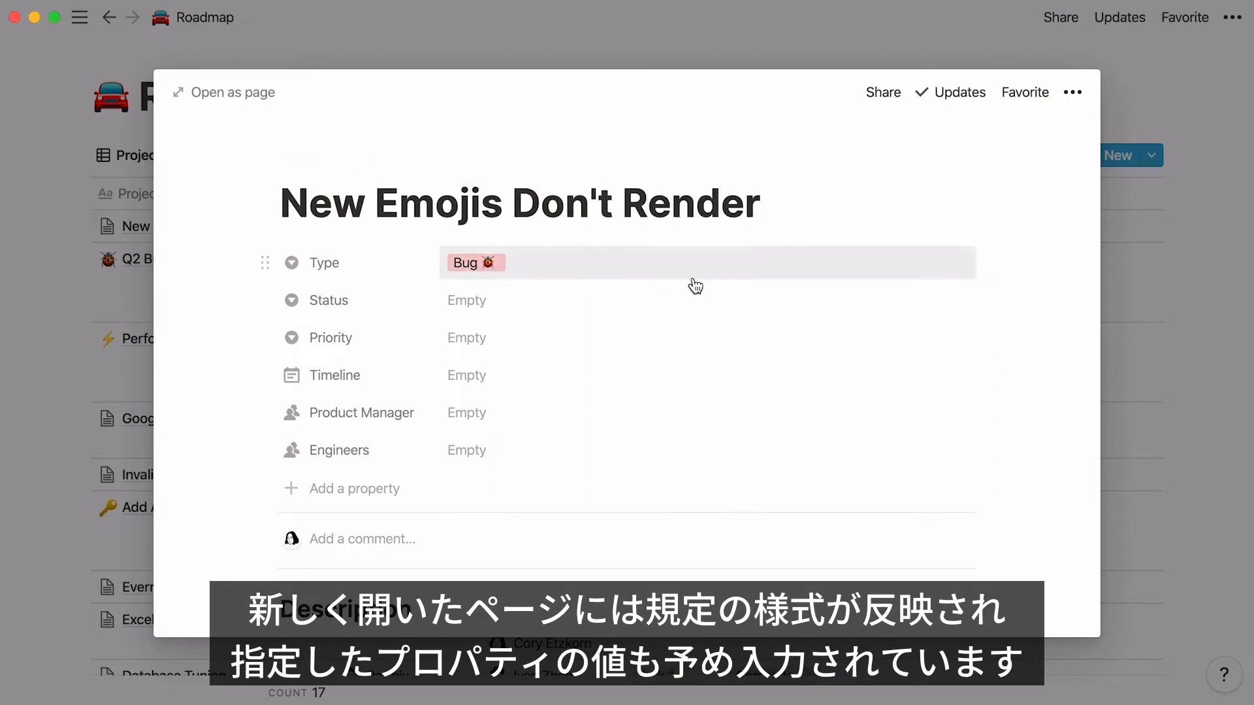
Set the new bug entry's Status to In Progress and Priority to P1, and close the entry after reviewing its content
{"action": "left_click", "coordinate": [679, 300]}
{"action": "left_click", "coordinate": [669, 392]}
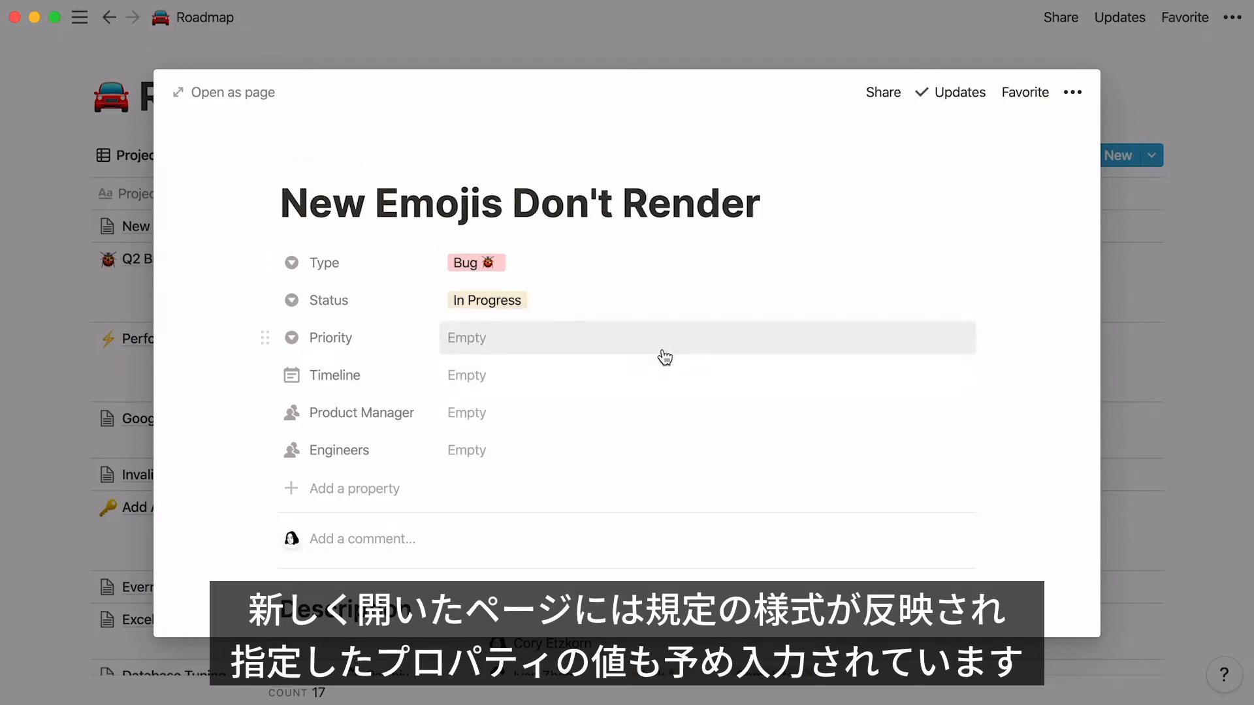
{"action": "left_click", "coordinate": [664, 345]}
{"action": "left_click", "coordinate": [663, 409]}
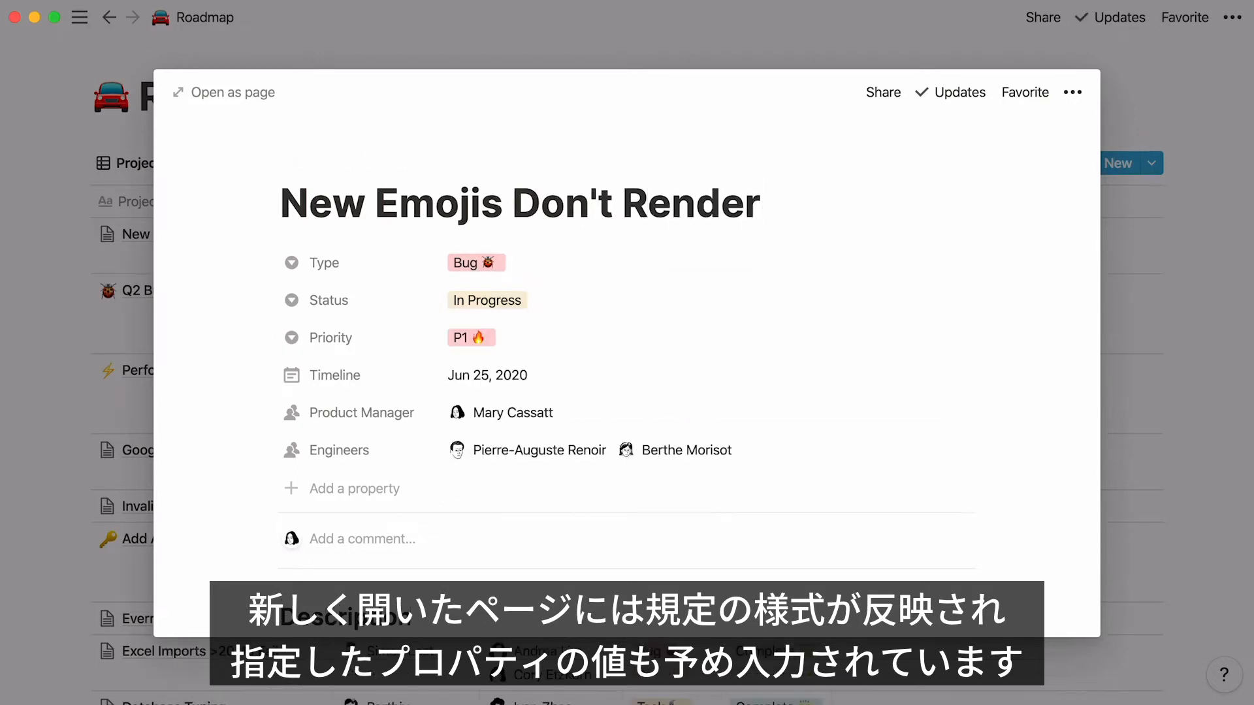
{"action": "scroll", "coordinate": [694, 347], "scroll_direction": "down", "scroll_amount": 5}
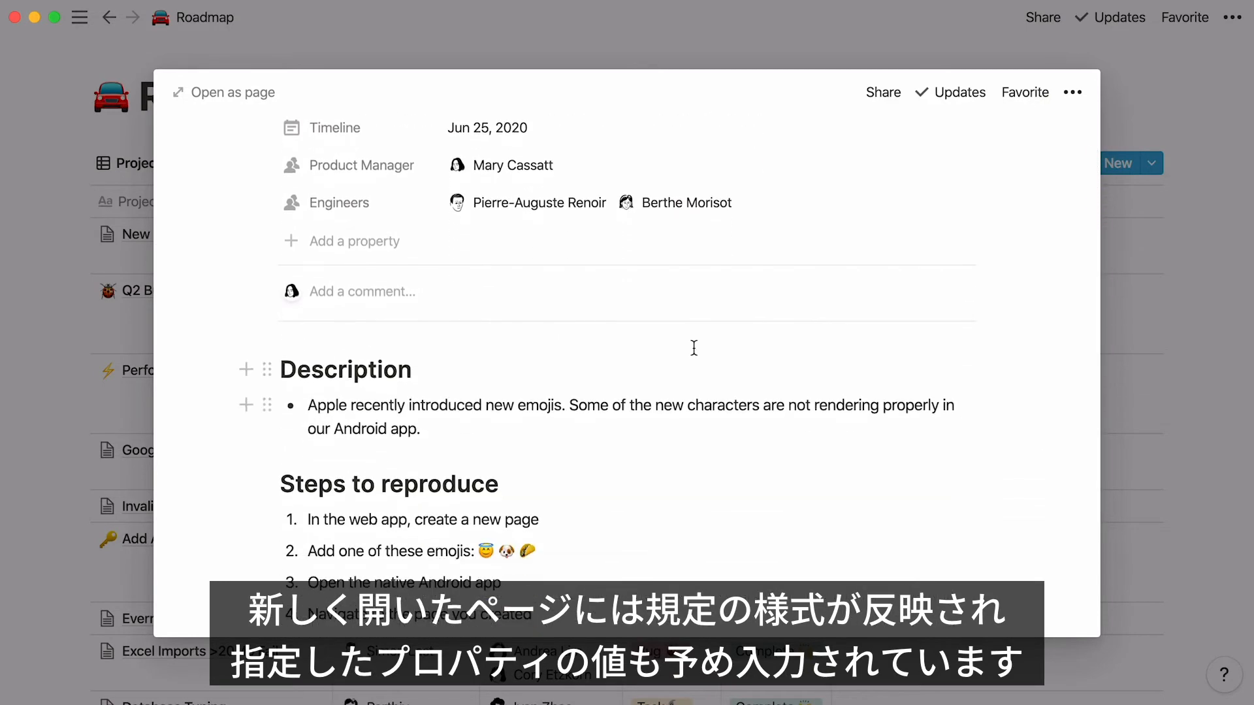
{"action": "left_click", "coordinate": [66, 220]}
Check which management options are available for the Bug Report template in the Roadmap's template list
{"action": "left_click", "coordinate": [1153, 155]}
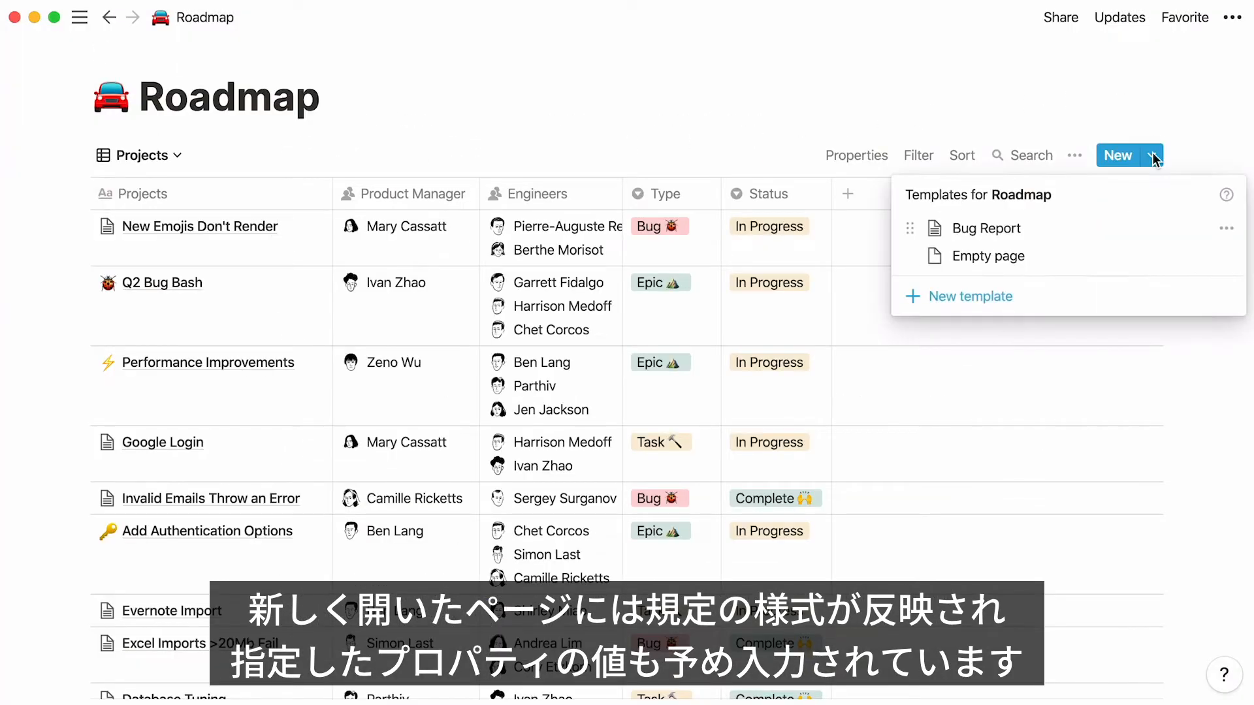
{"action": "left_click", "coordinate": [1225, 230]}
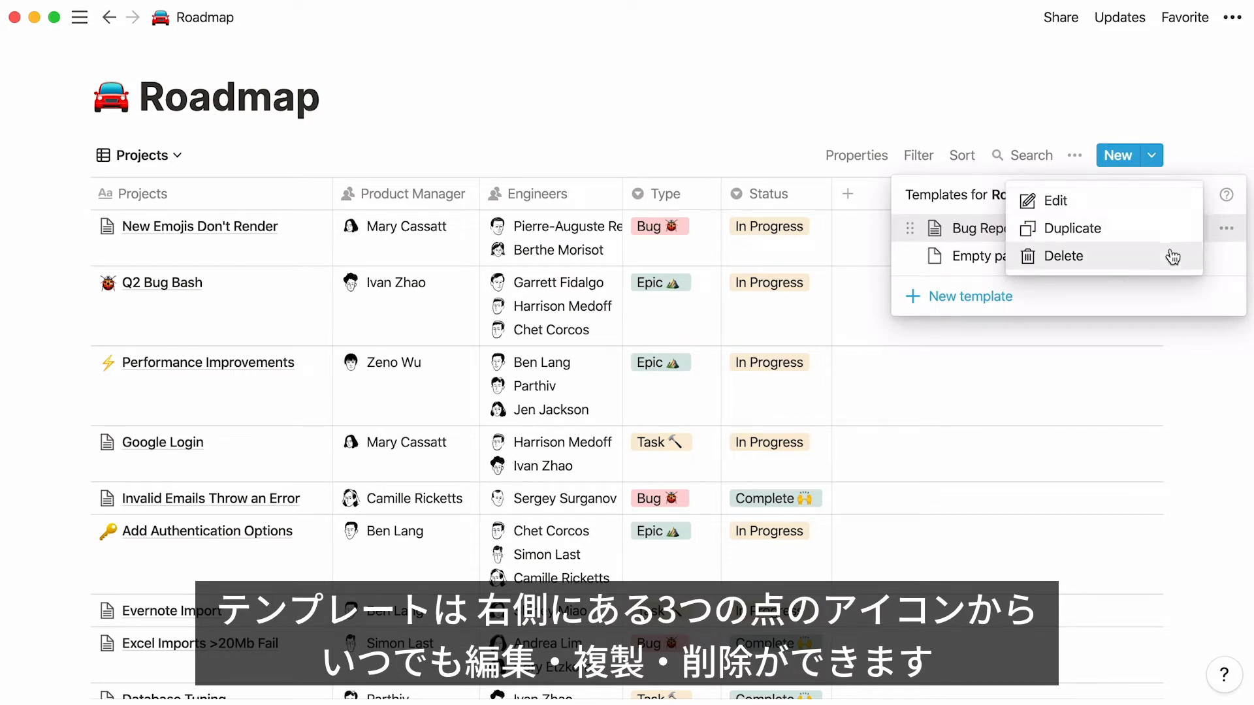
{"action": "left_click", "coordinate": [1222, 199]}
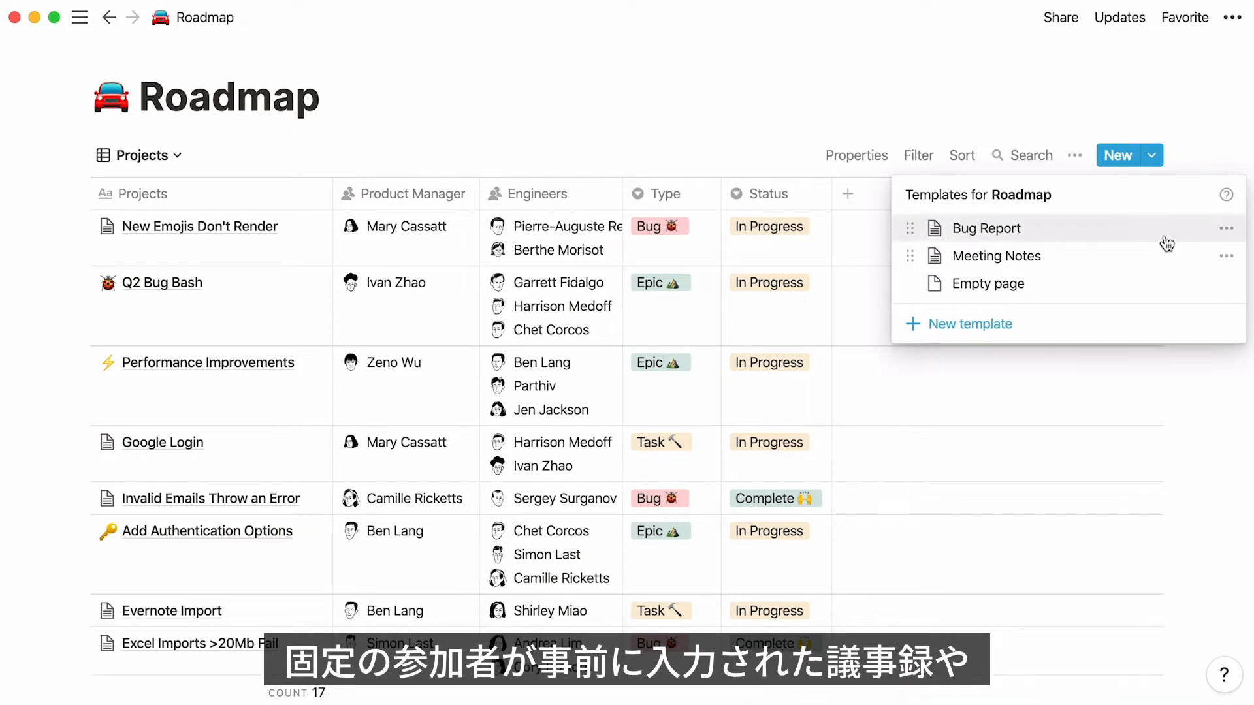
Open the Meeting Notes template of the Roadmap database for editing
{"action": "left_click", "coordinate": [1142, 251]}
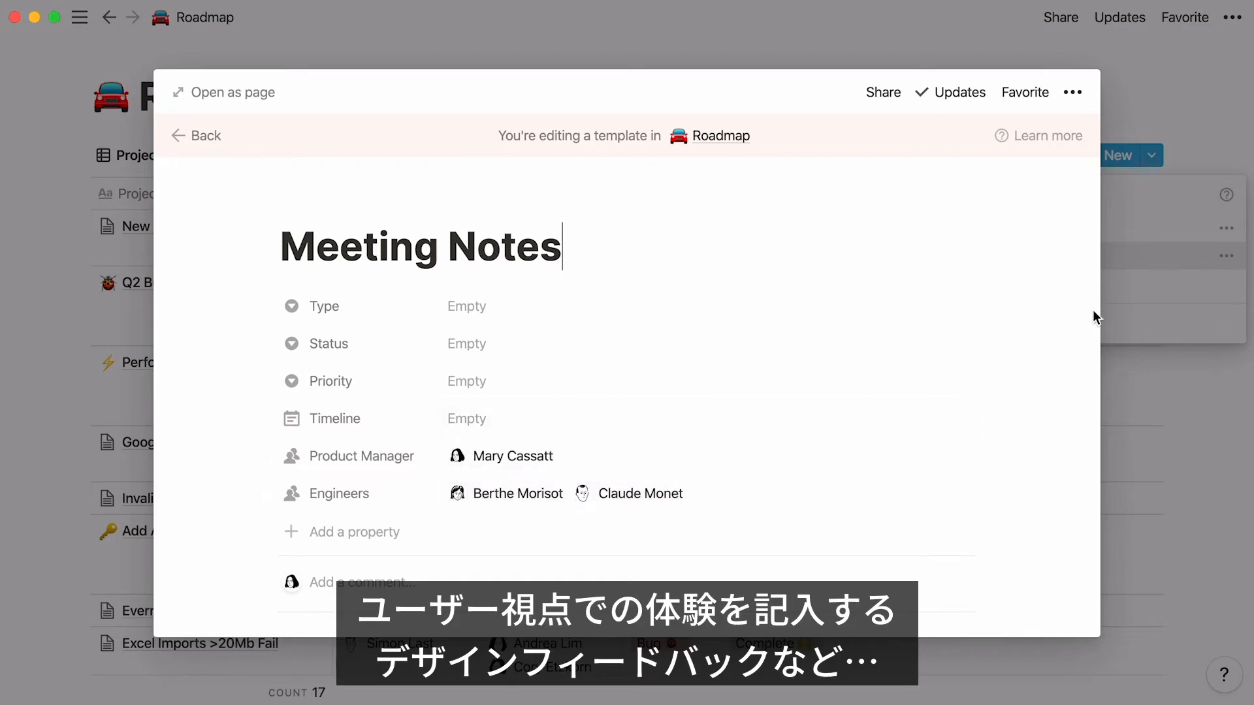
Review the Insights and Hypotheses sections of the Roadmap's Design Spec template, and close the template
{"action": "left_click", "coordinate": [1121, 291]}
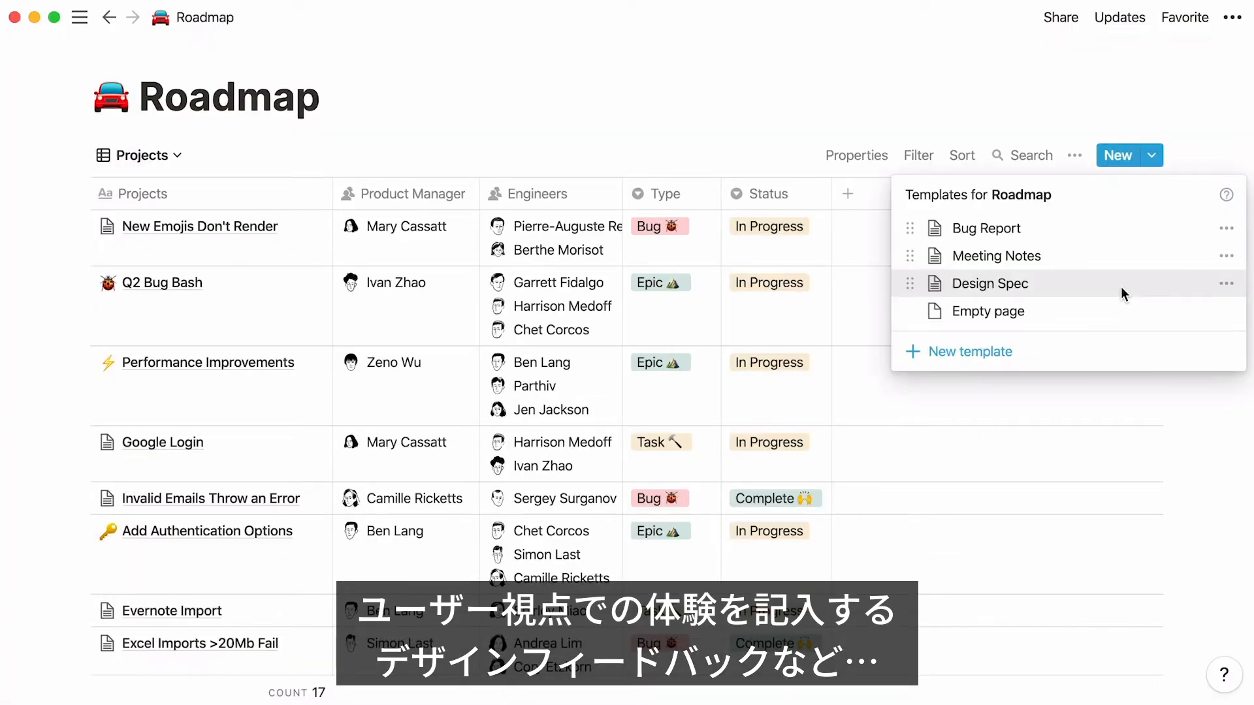
{"action": "left_click", "coordinate": [1120, 283]}
{"action": "scroll", "coordinate": [627, 392], "scroll_direction": "down", "scroll_amount": 5}
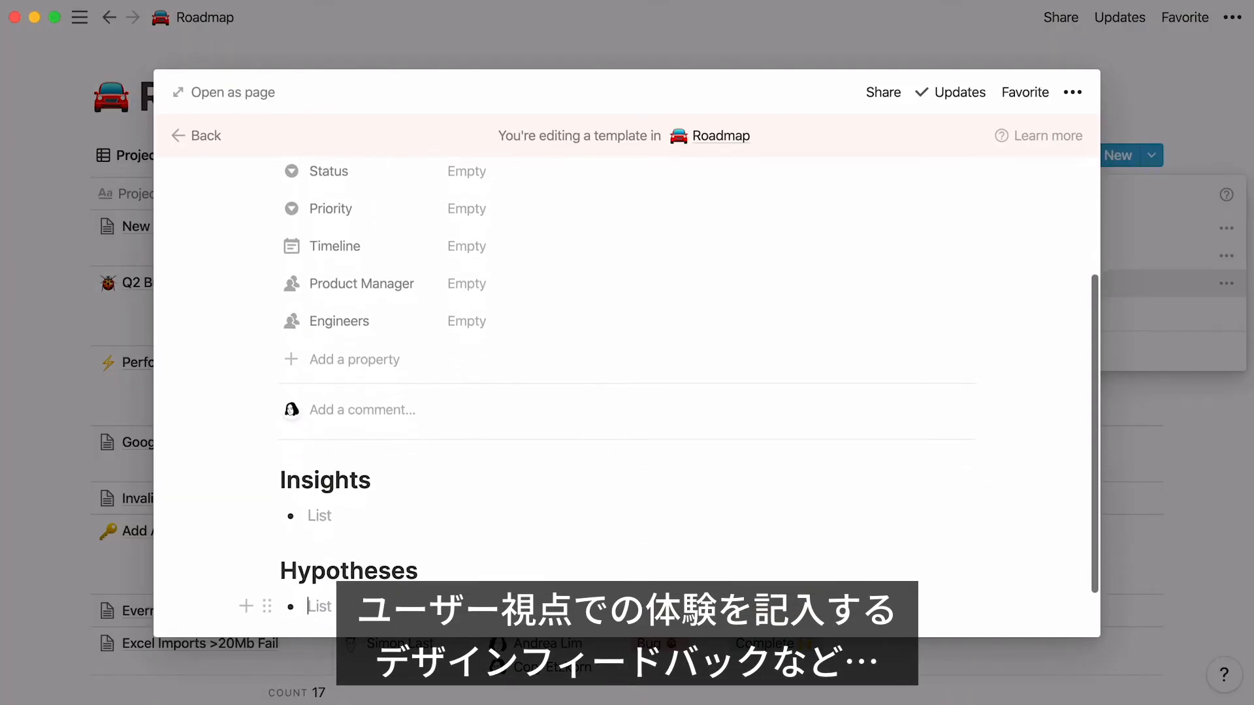
{"action": "scroll", "coordinate": [627, 391], "scroll_direction": "down", "scroll_amount": 1}
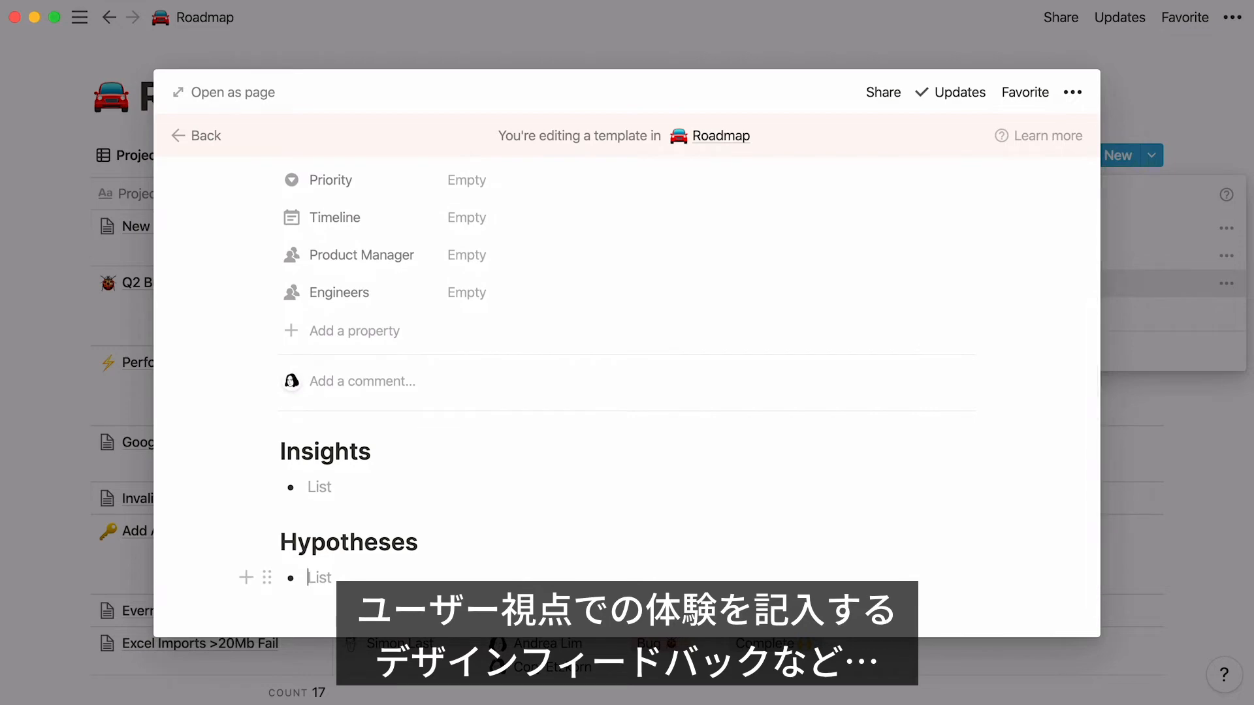
{"action": "left_click", "coordinate": [1153, 327]}
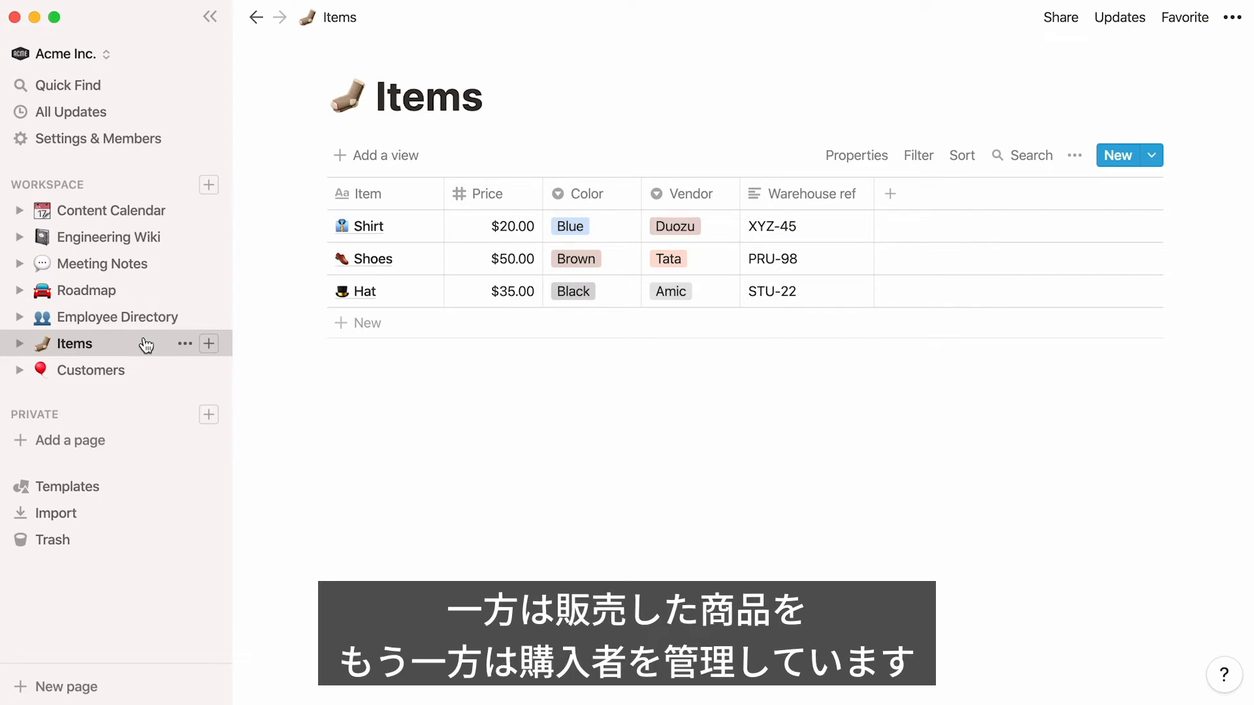
View the Customers database, return to the Items database, and collapse the workspace navigation
{"action": "left_click", "coordinate": [147, 372]}
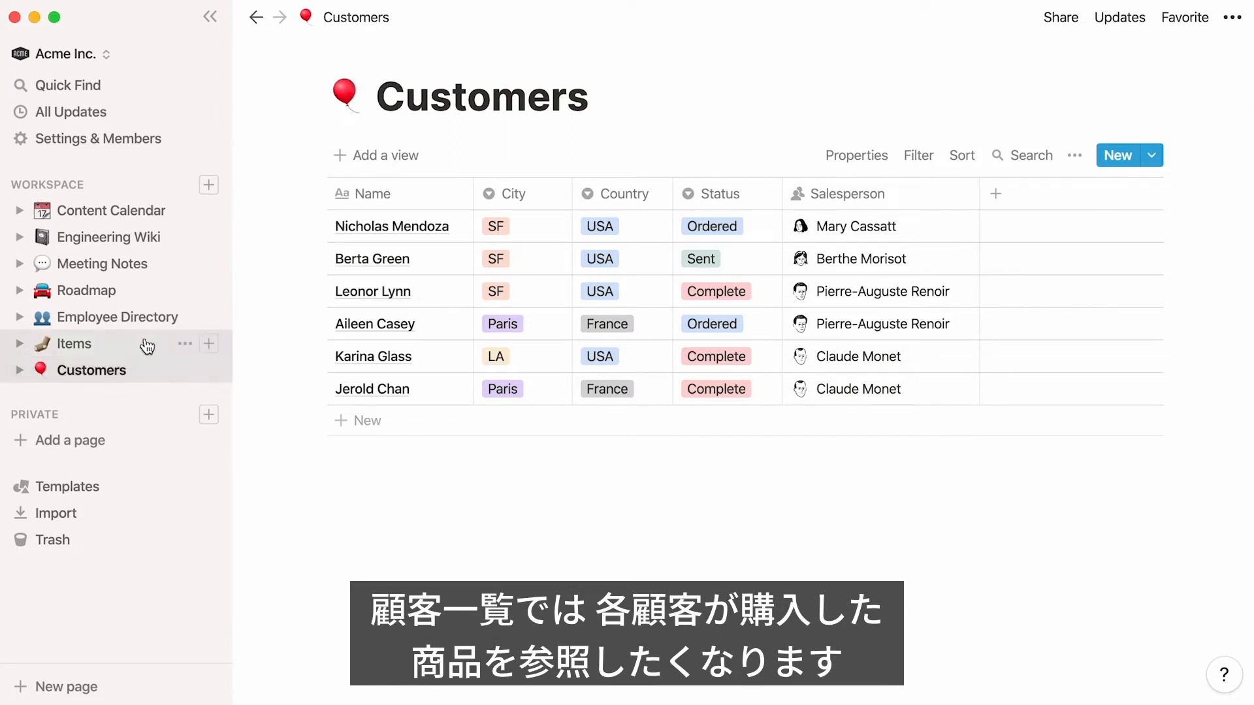
{"action": "left_click", "coordinate": [145, 345]}
{"action": "left_click", "coordinate": [211, 16]}
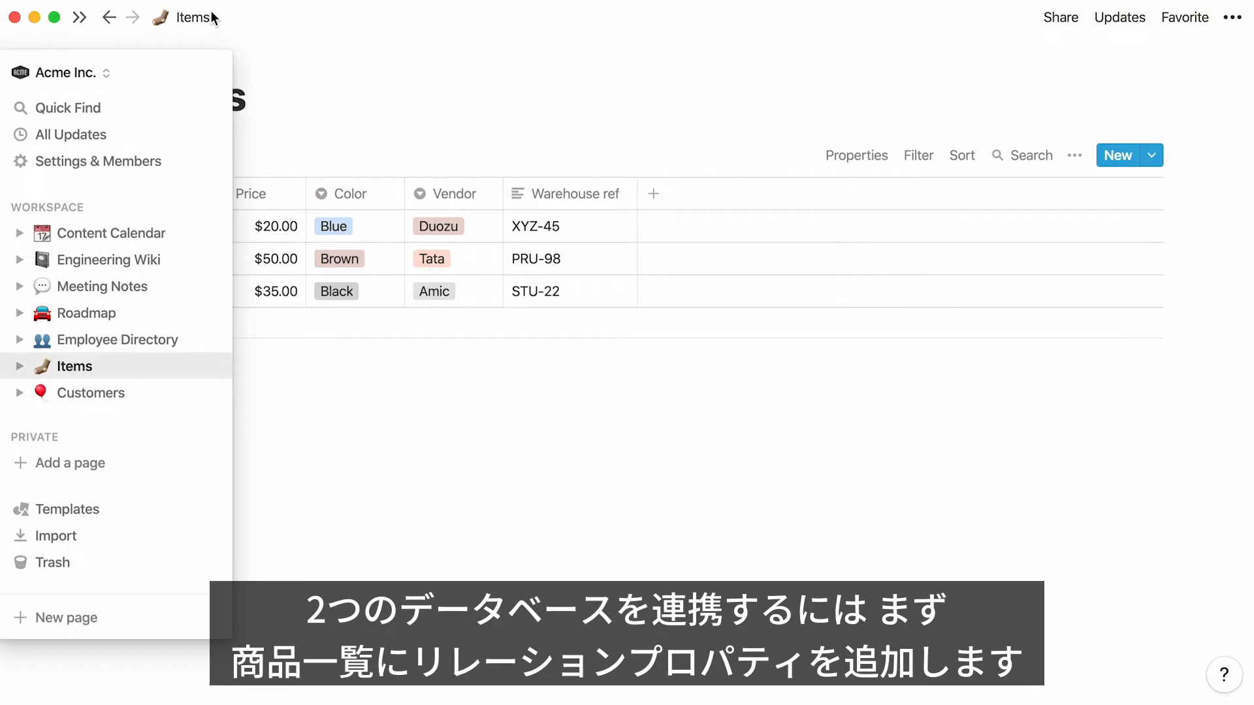
Add a Relation property to the Items database that links it to the Customers database
{"action": "left_click", "coordinate": [653, 193]}
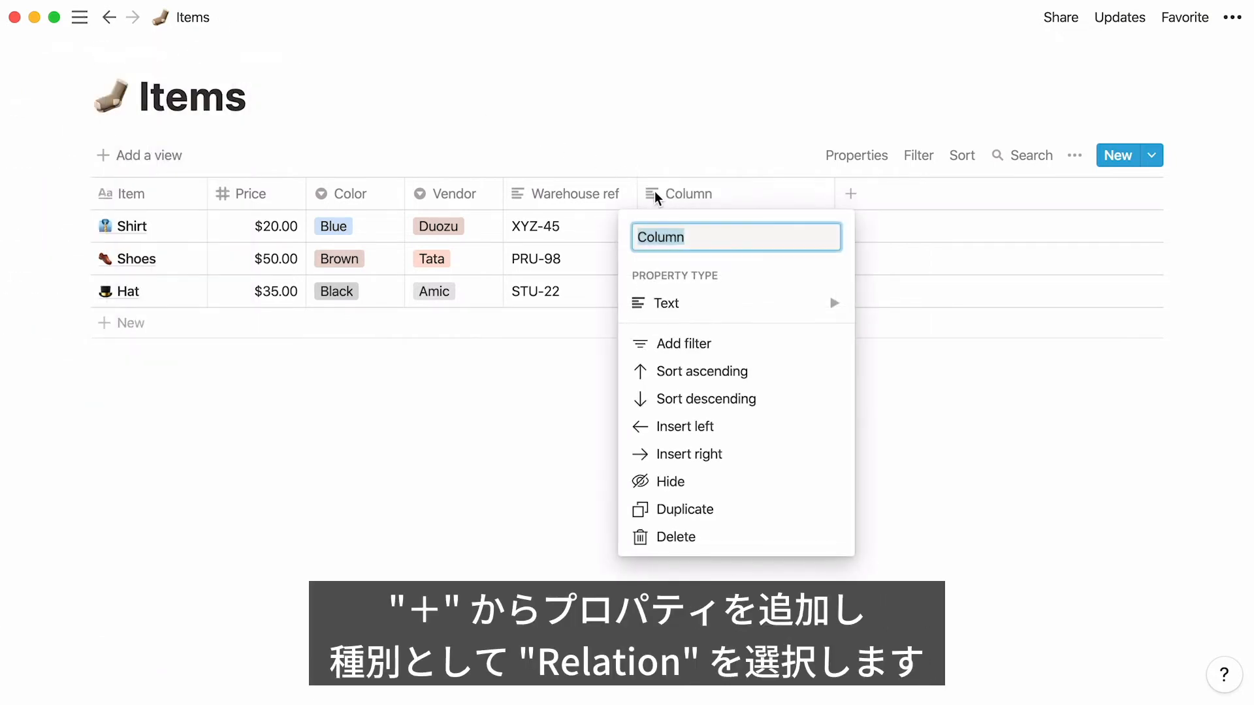
{"action": "mouse_move", "coordinate": [748, 302]}
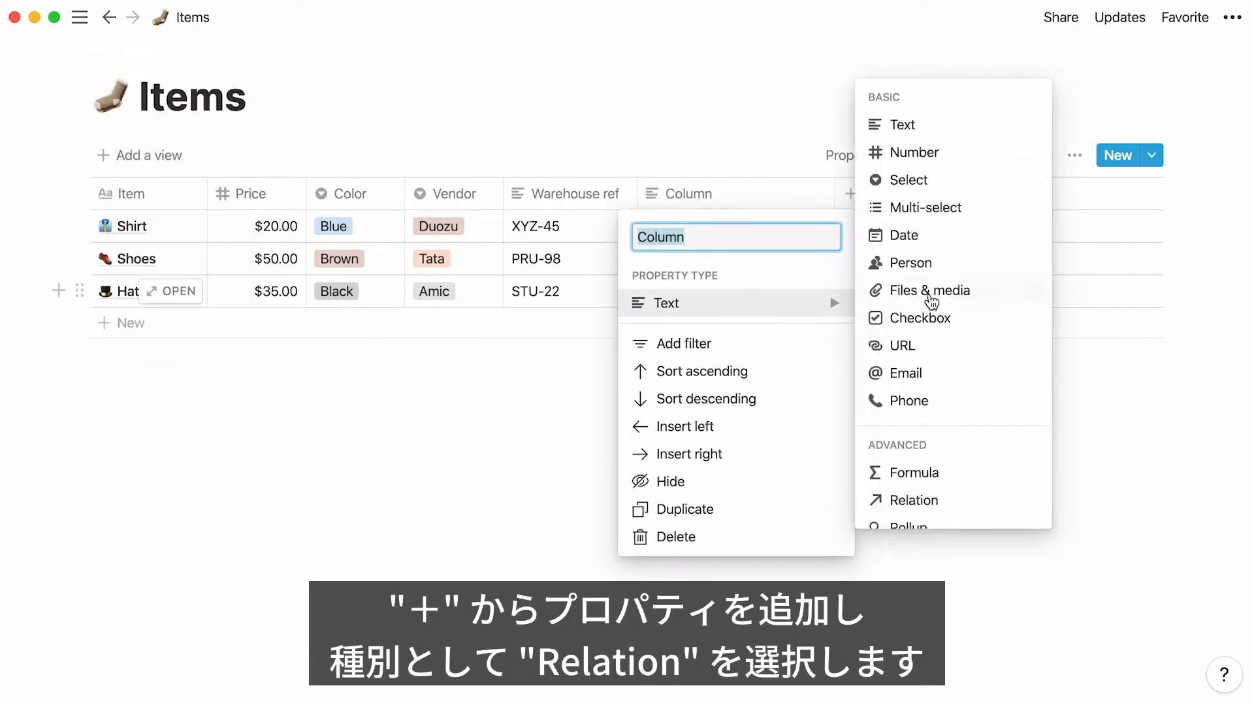
{"action": "left_click", "coordinate": [967, 500]}
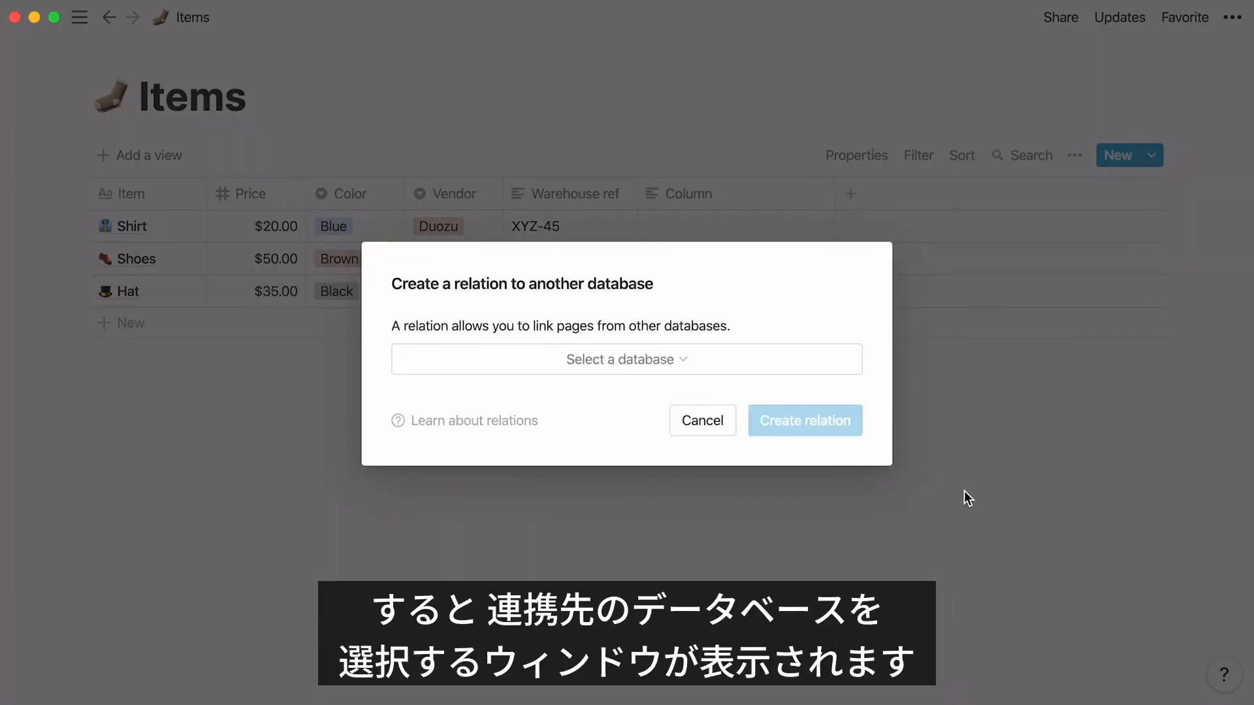
{"action": "left_click", "coordinate": [836, 366]}
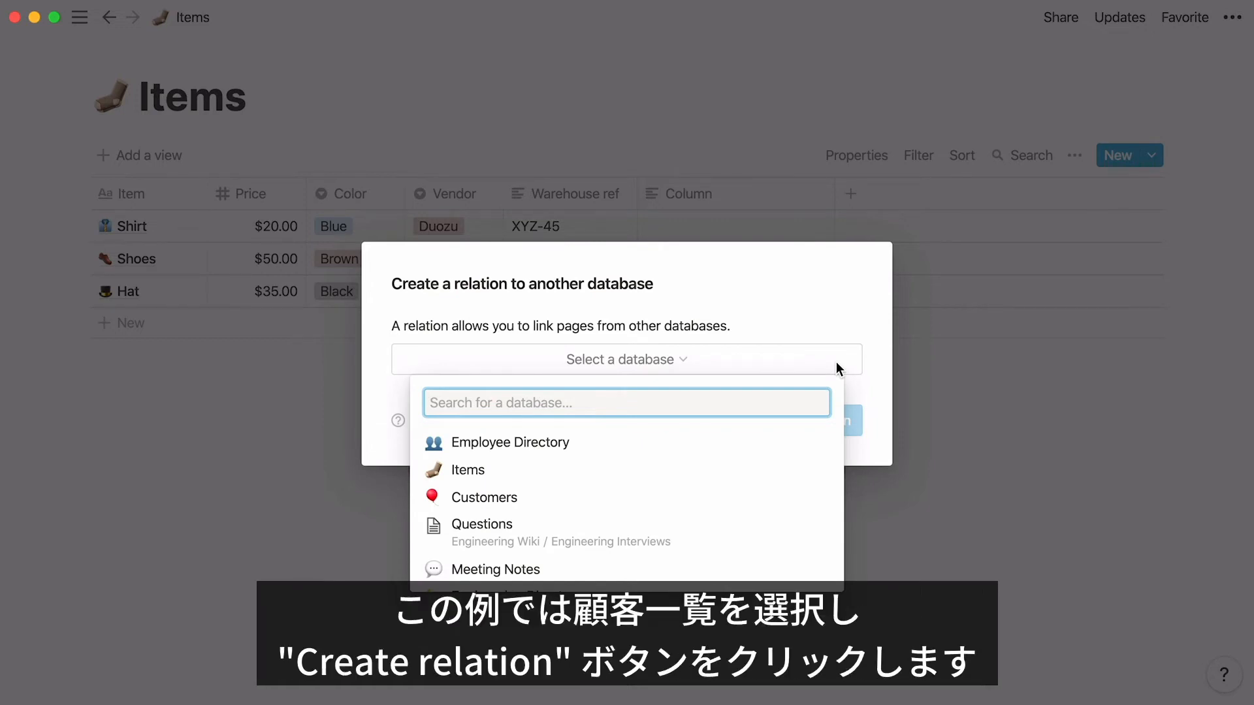
{"action": "left_click", "coordinate": [787, 508]}
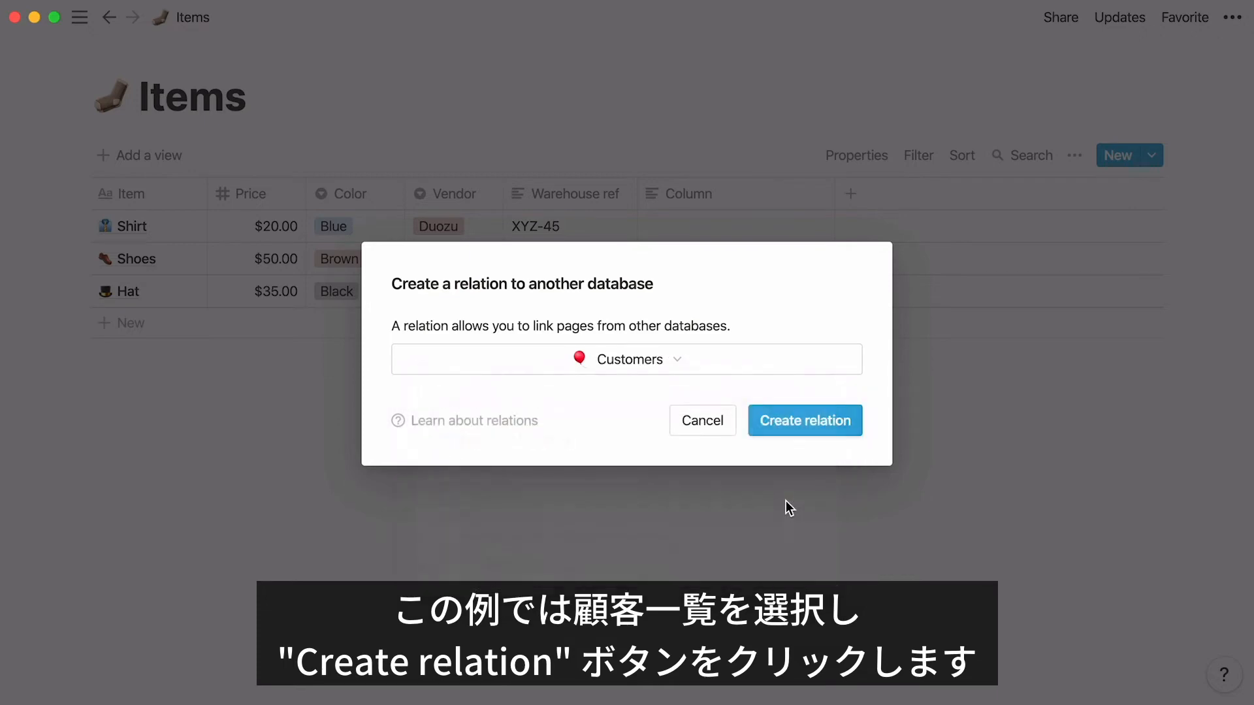
{"action": "left_click", "coordinate": [830, 428]}
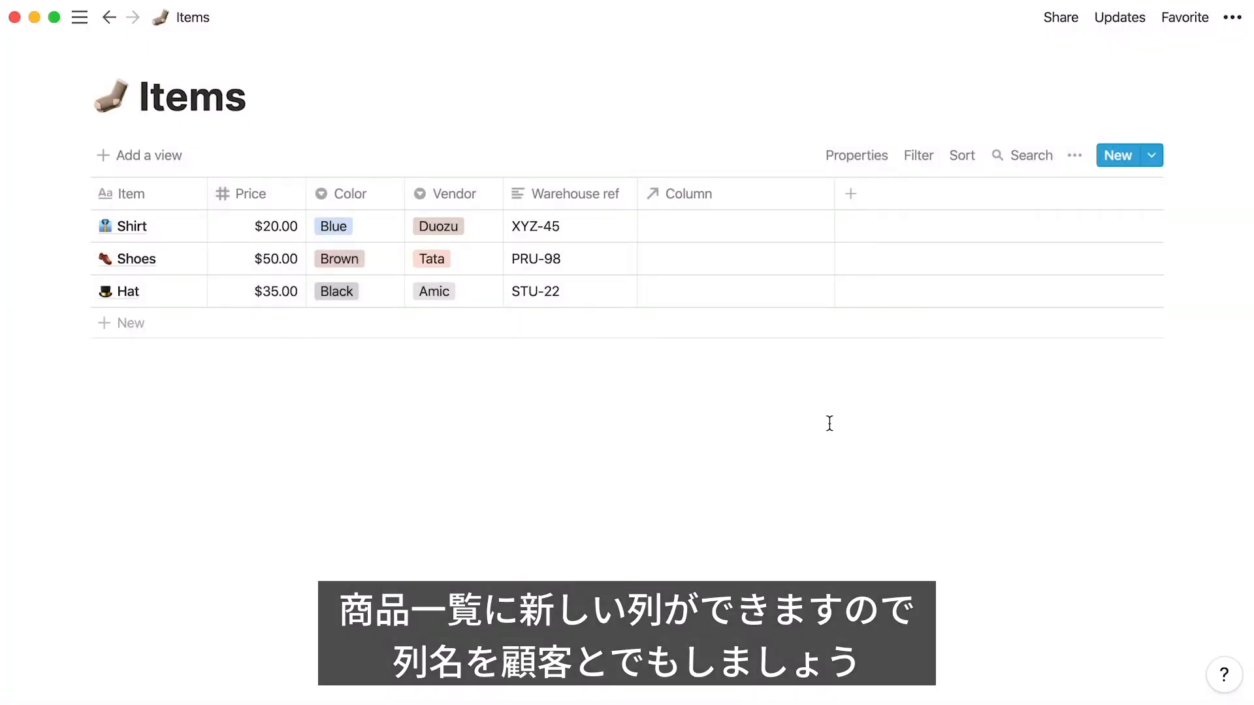
Rename the new relation column in the Items database to Customers
{"action": "left_click", "coordinate": [710, 196]}
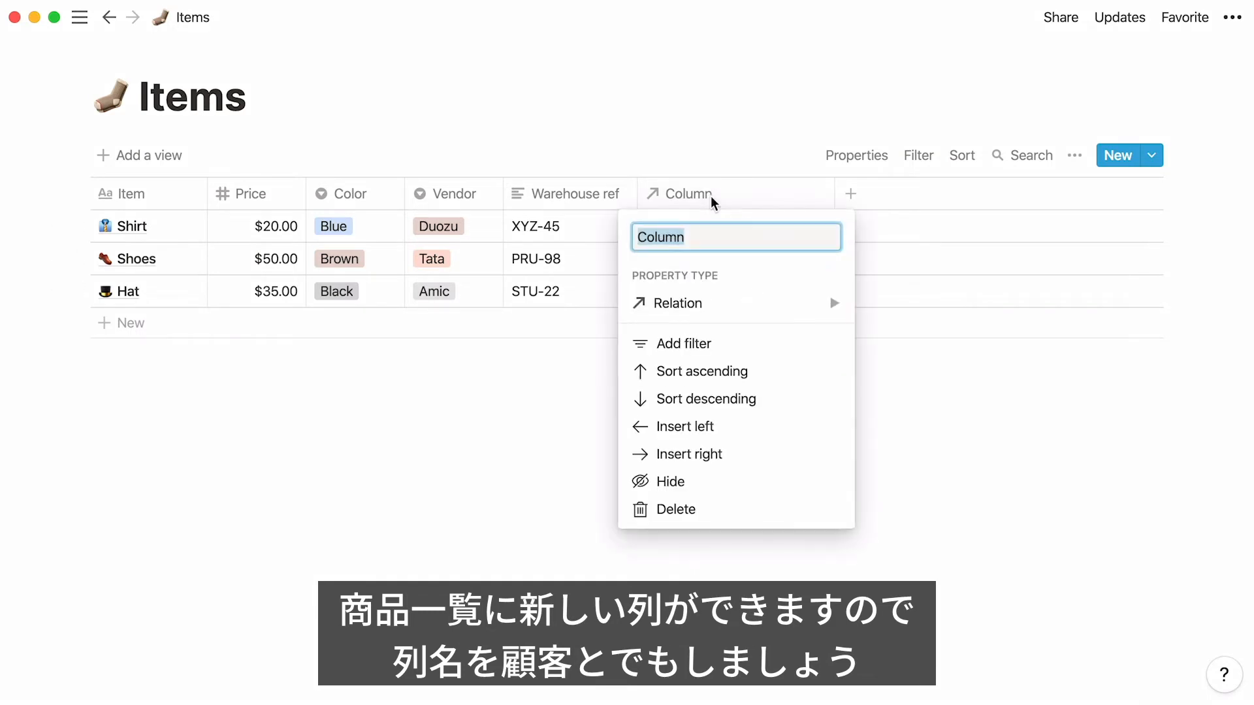
{"action": "type", "text": "Customers"}
{"action": "key", "text": "Return"}
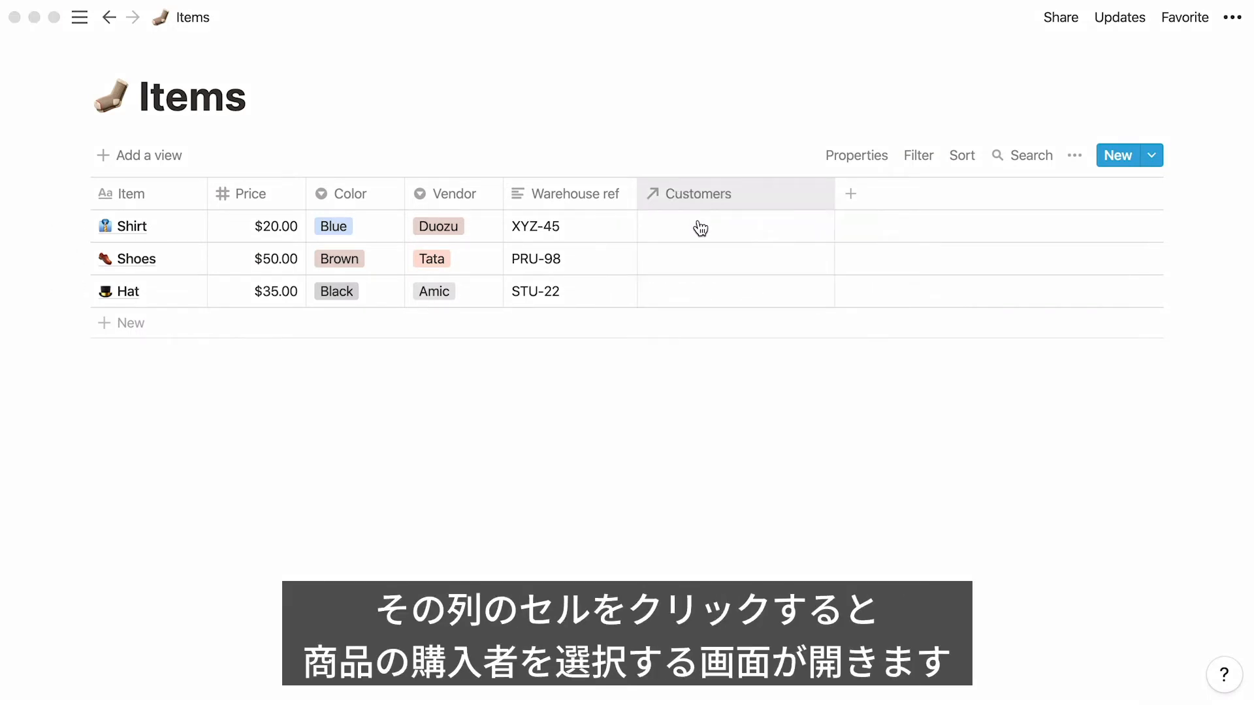
Link the Shirt item to three customers: the second, fourth and sixth in the list of customer pages
{"action": "left_click", "coordinate": [700, 228]}
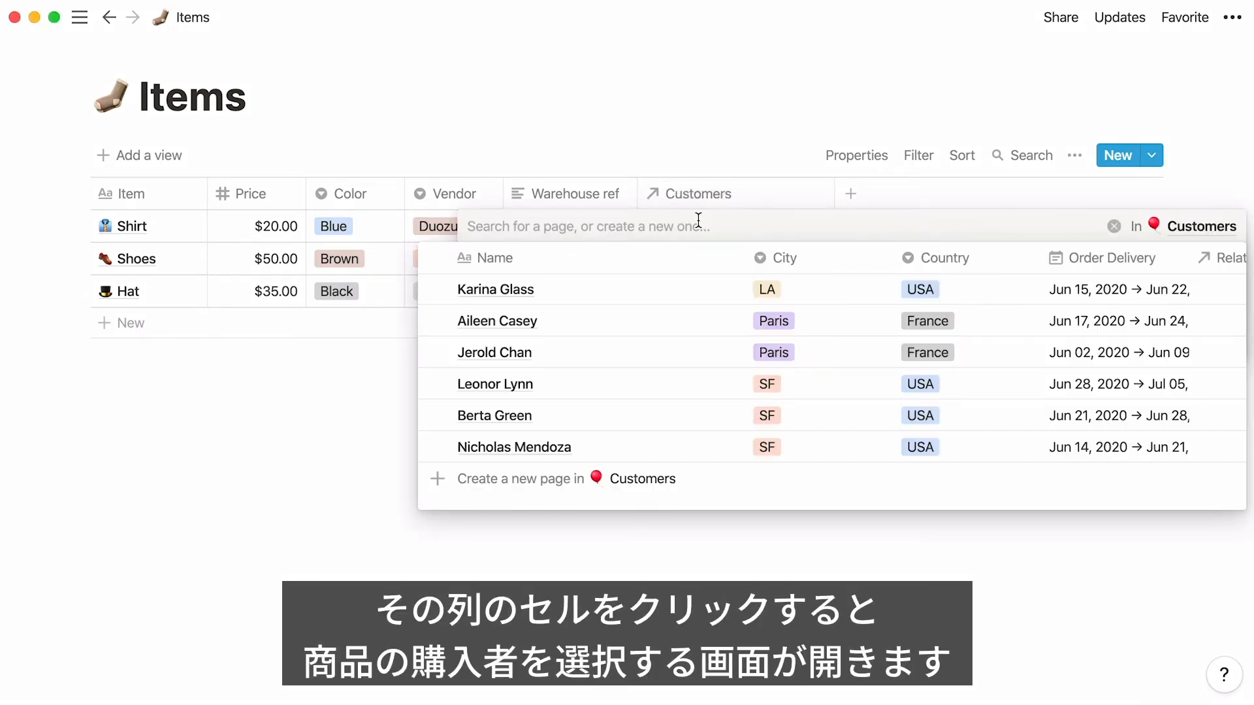
{"action": "left_click", "coordinate": [437, 321]}
{"action": "left_click", "coordinate": [437, 384]}
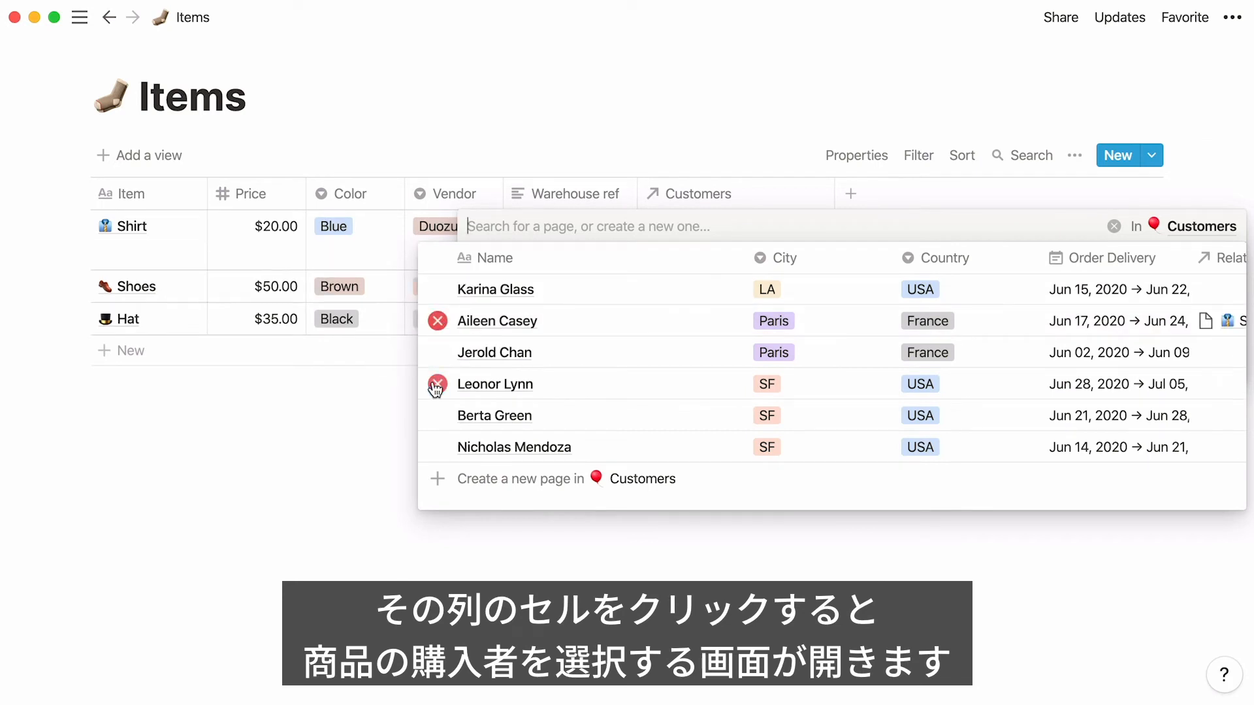
{"action": "left_click", "coordinate": [437, 448]}
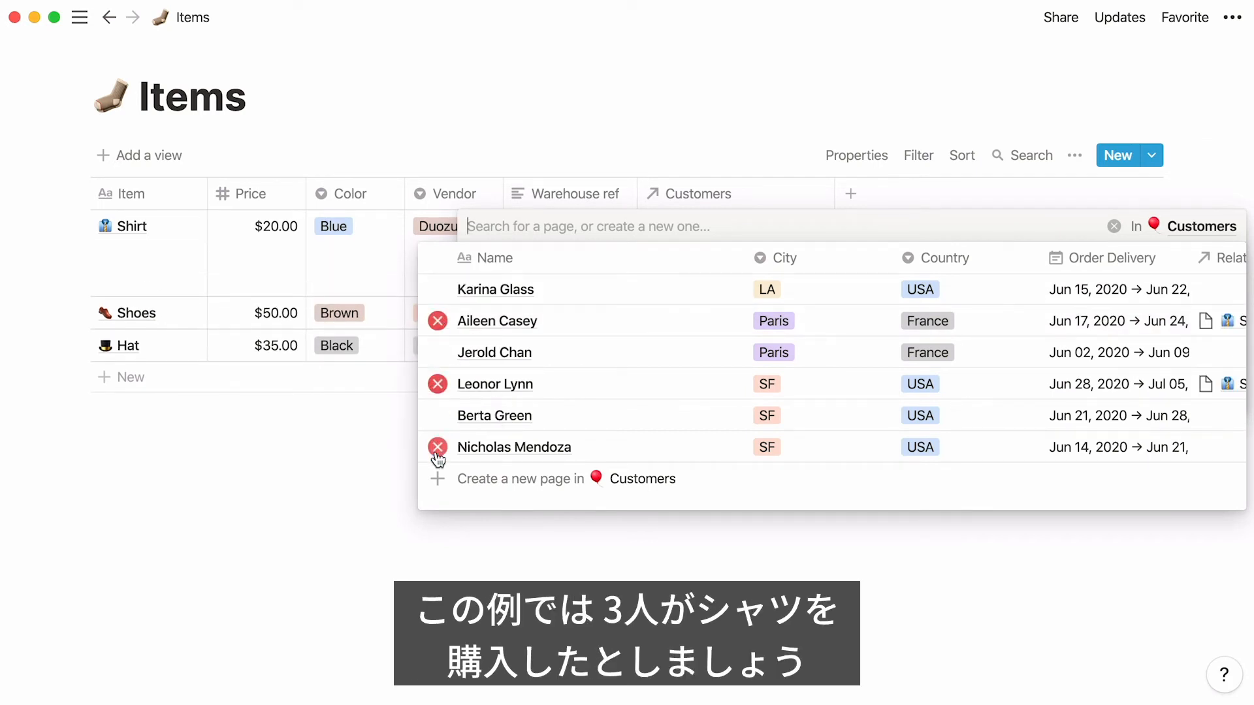
{"action": "left_click", "coordinate": [357, 452]}
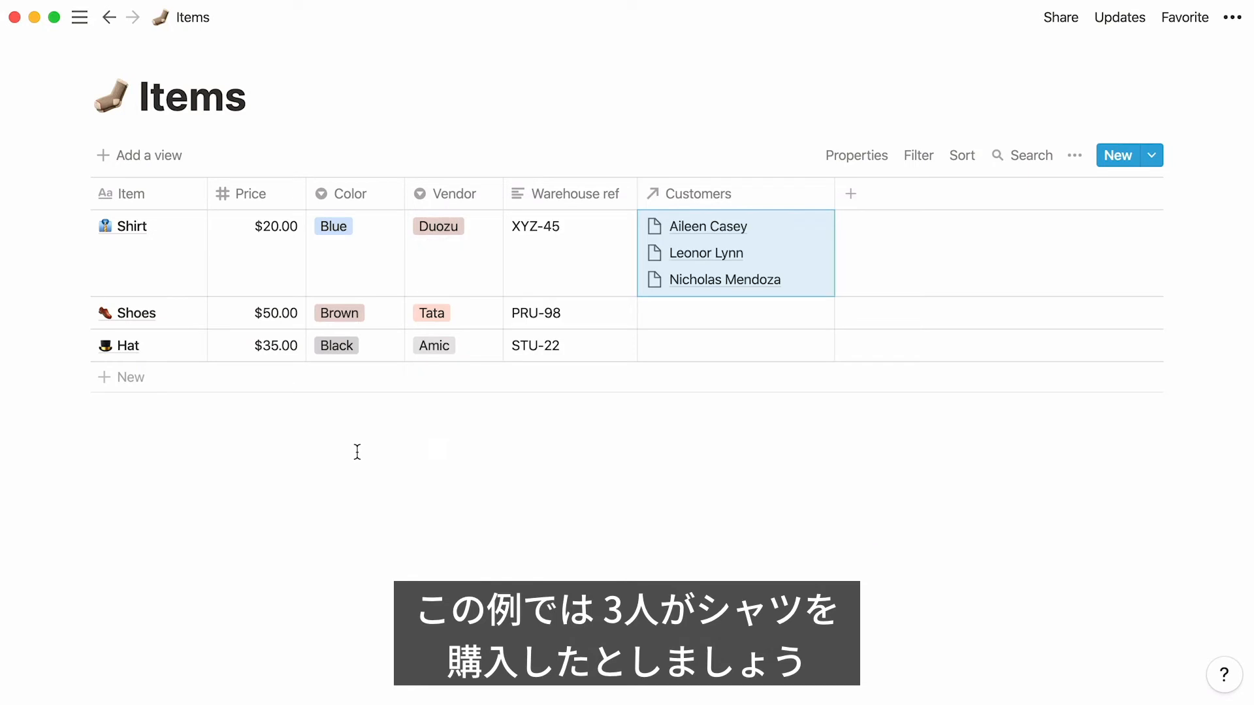
Link the Shoes item to three customers: the first, fourth and sixth in the list of customer pages
{"action": "left_click", "coordinate": [683, 313]}
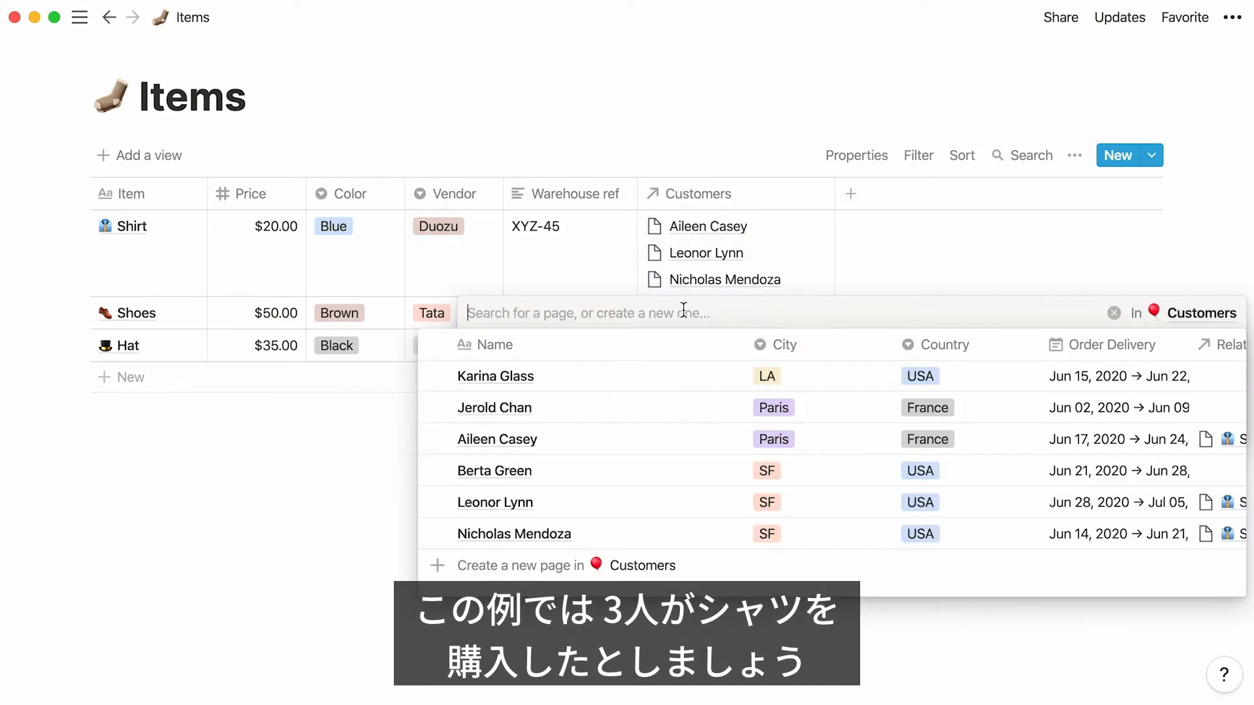
{"action": "left_click", "coordinate": [437, 471]}
{"action": "left_click", "coordinate": [437, 535]}
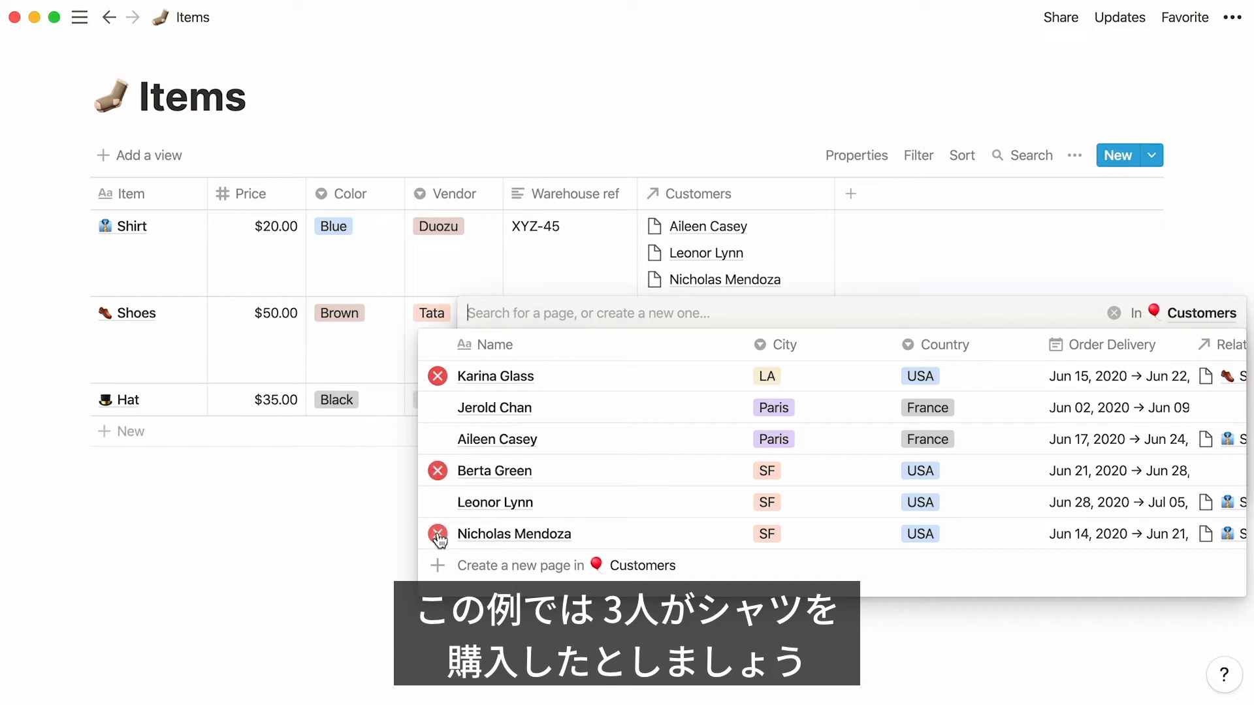
{"action": "left_click", "coordinate": [361, 534]}
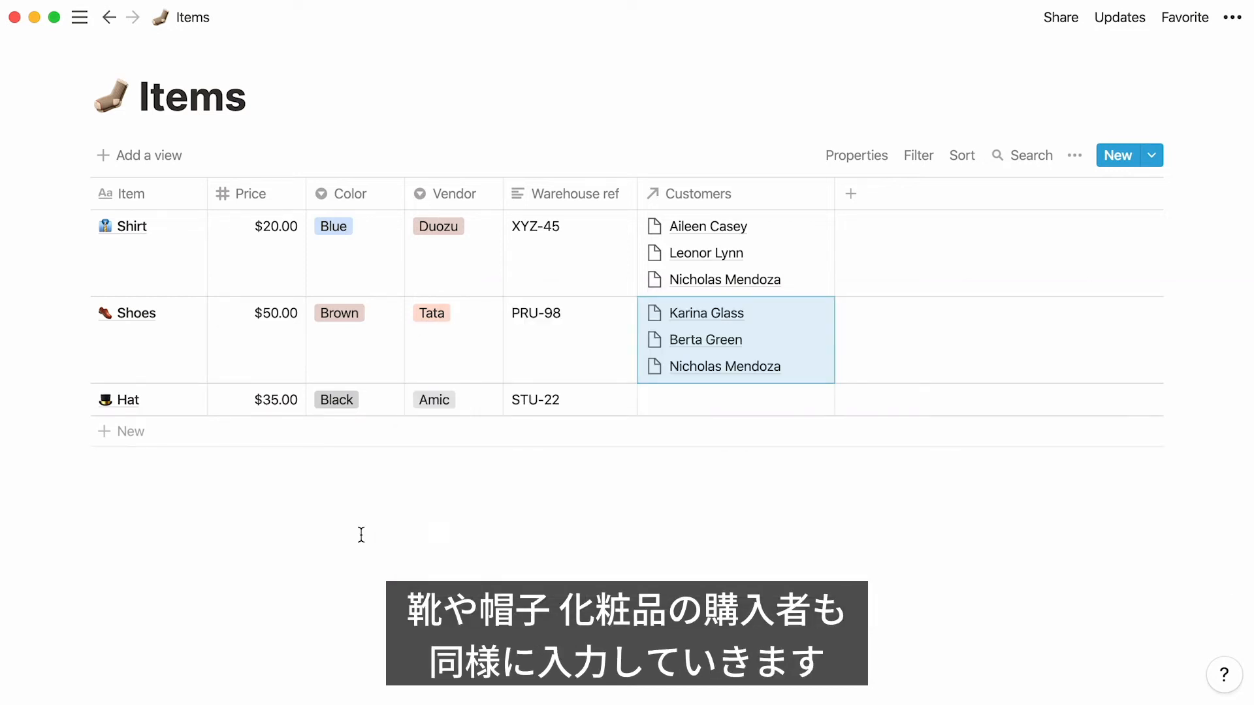
Link the Hat item to three customers: the first, second and fifth in the list of customer pages
{"action": "left_click", "coordinate": [674, 405]}
{"action": "left_click", "coordinate": [437, 464]}
{"action": "left_click", "coordinate": [438, 495]}
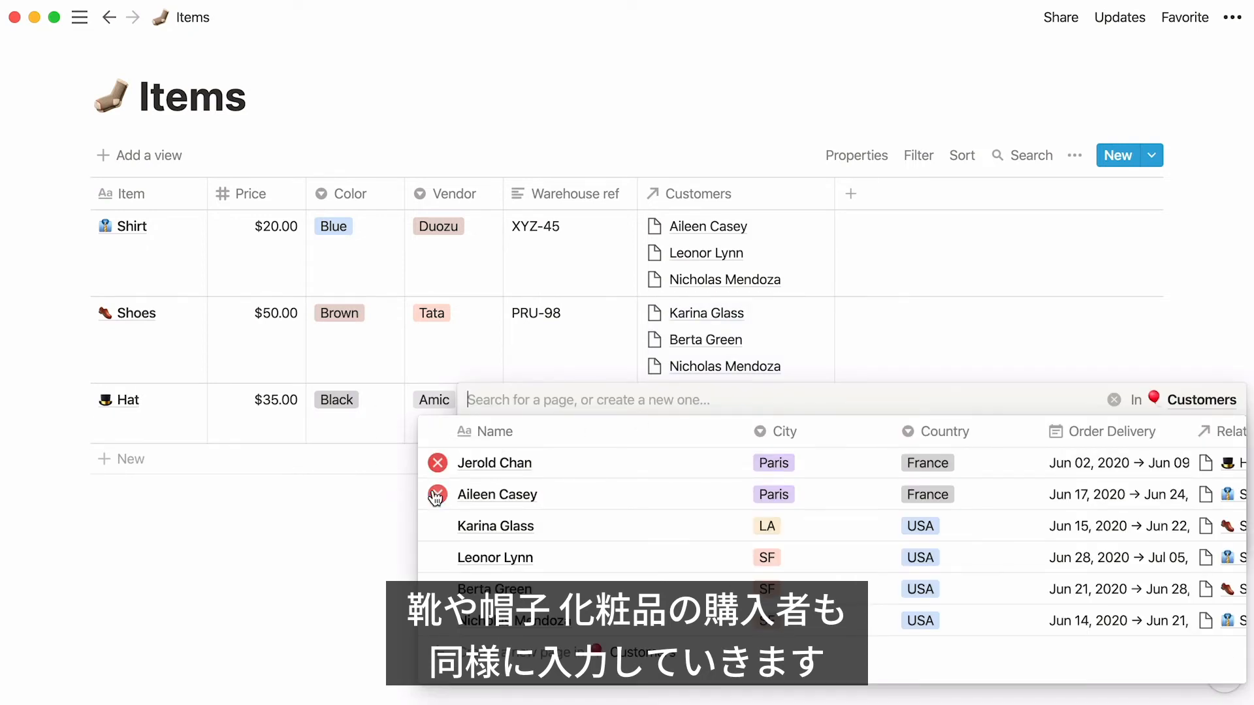
{"action": "left_click", "coordinate": [437, 589]}
{"action": "left_click", "coordinate": [367, 591]}
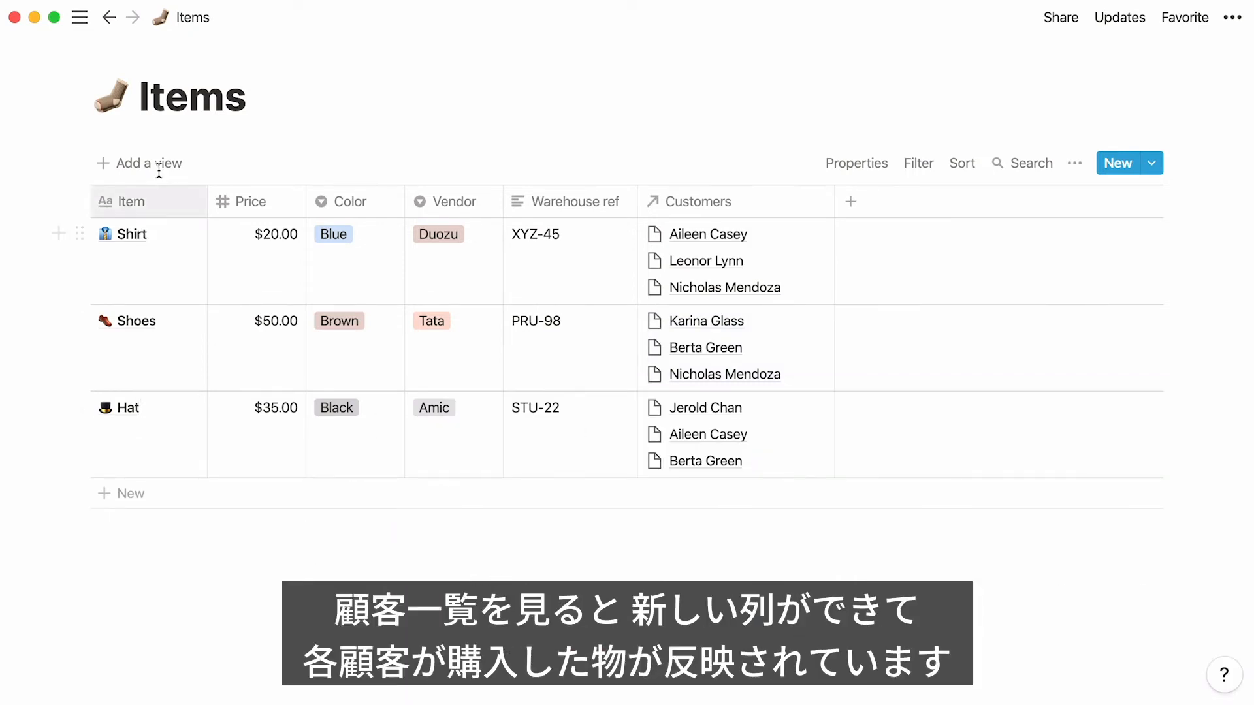
Go back to the Customers database and rename its "Related to Items (Column)" relation column to Items
{"action": "left_click", "coordinate": [109, 17]}
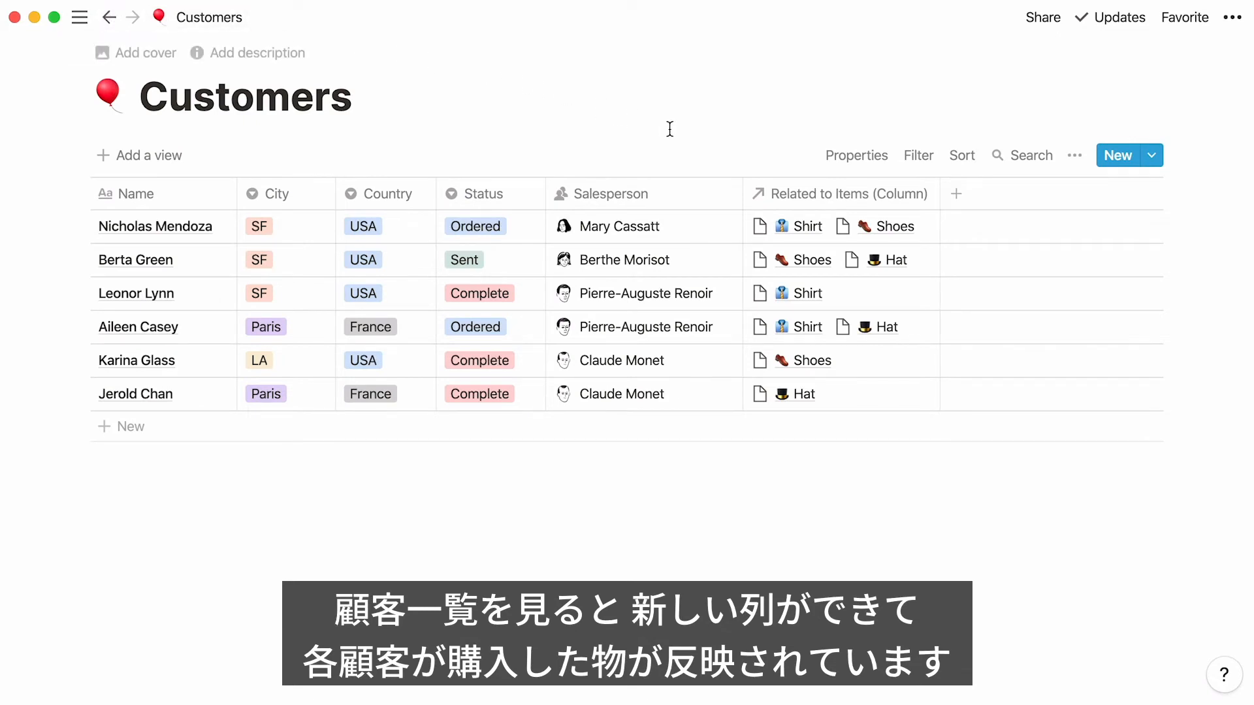
{"action": "left_click", "coordinate": [883, 203]}
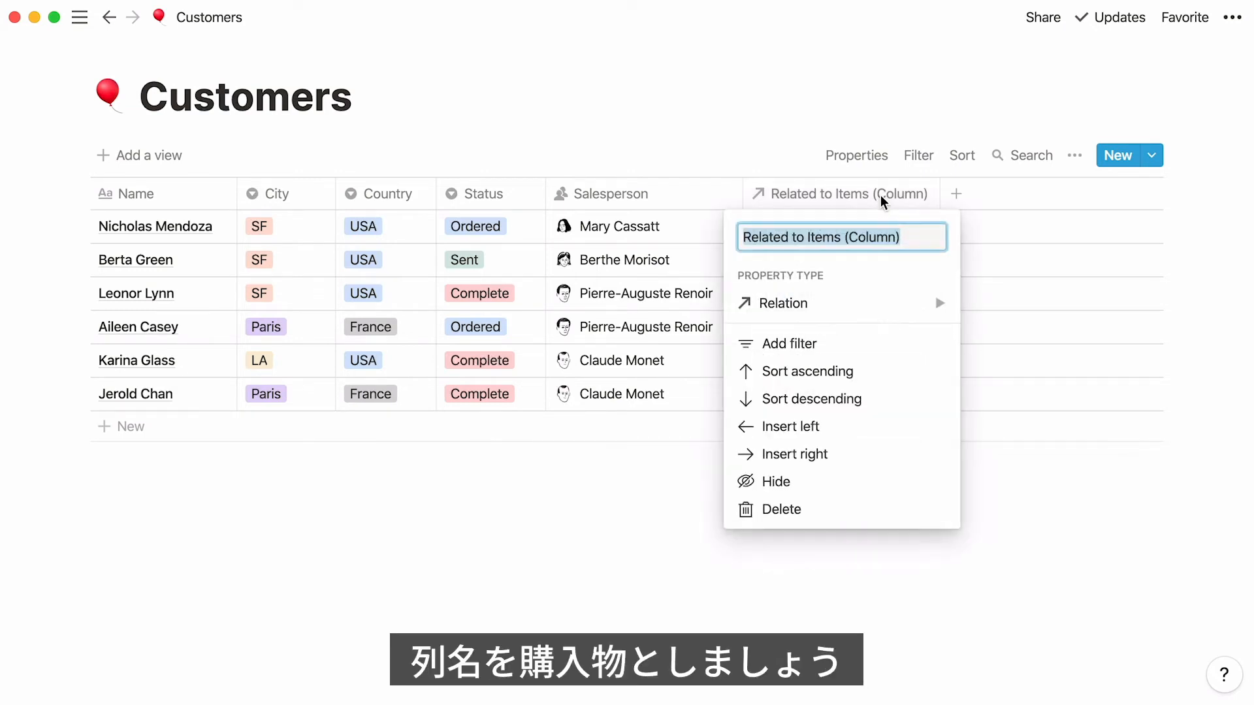
{"action": "type", "text": "Items"}
{"action": "key", "text": "Return"}
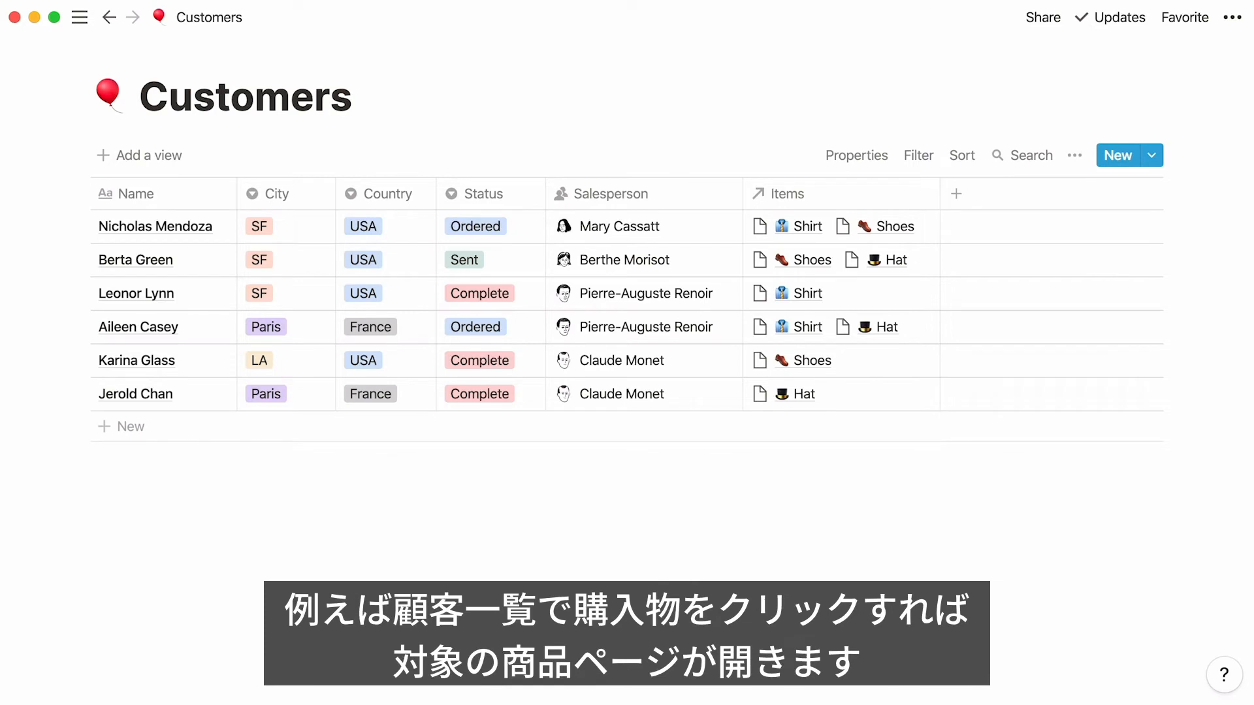
View the Shoes page through the second customer's related items, and close it to return to the Customers table
{"action": "left_click", "coordinate": [800, 259]}
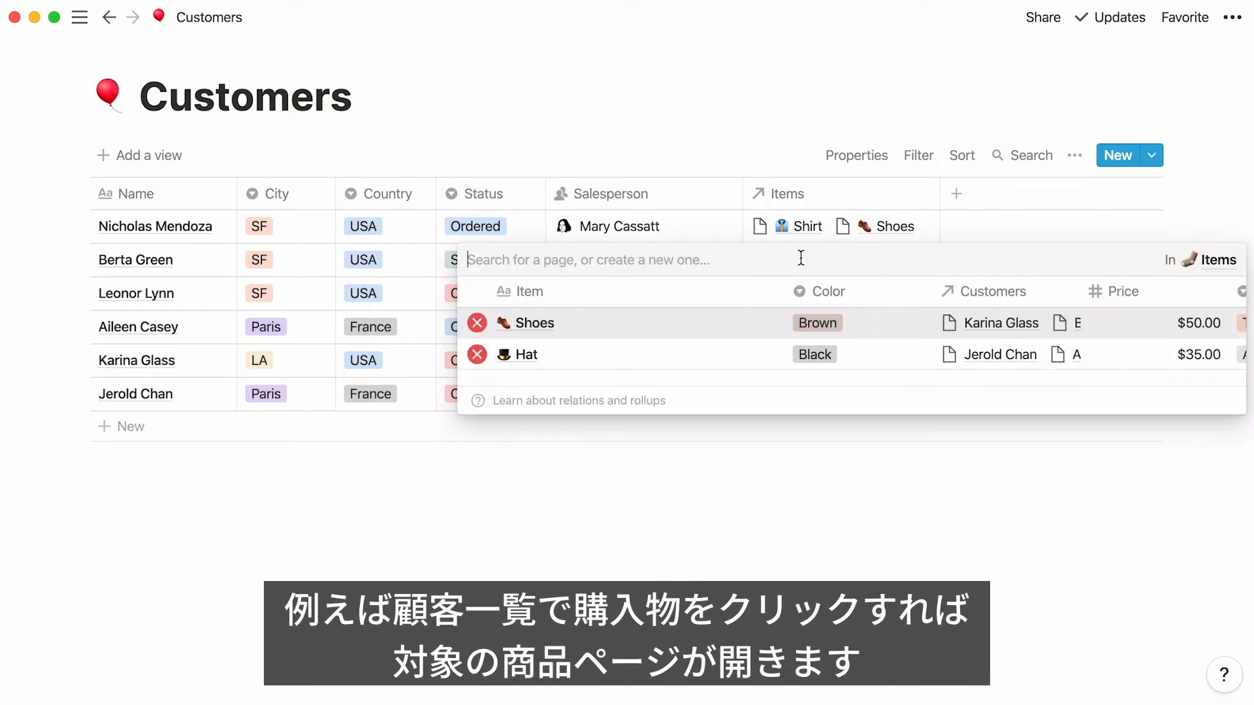
{"action": "left_click", "coordinate": [544, 324]}
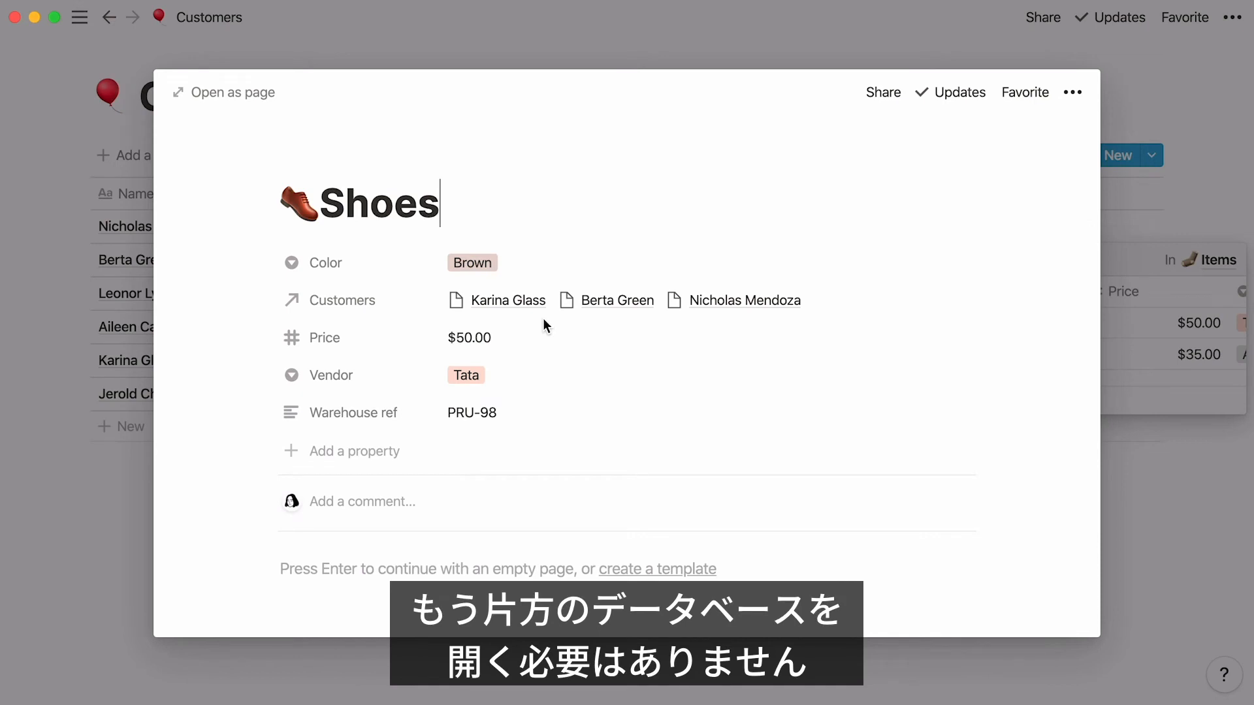
{"action": "left_click", "coordinate": [803, 27]}
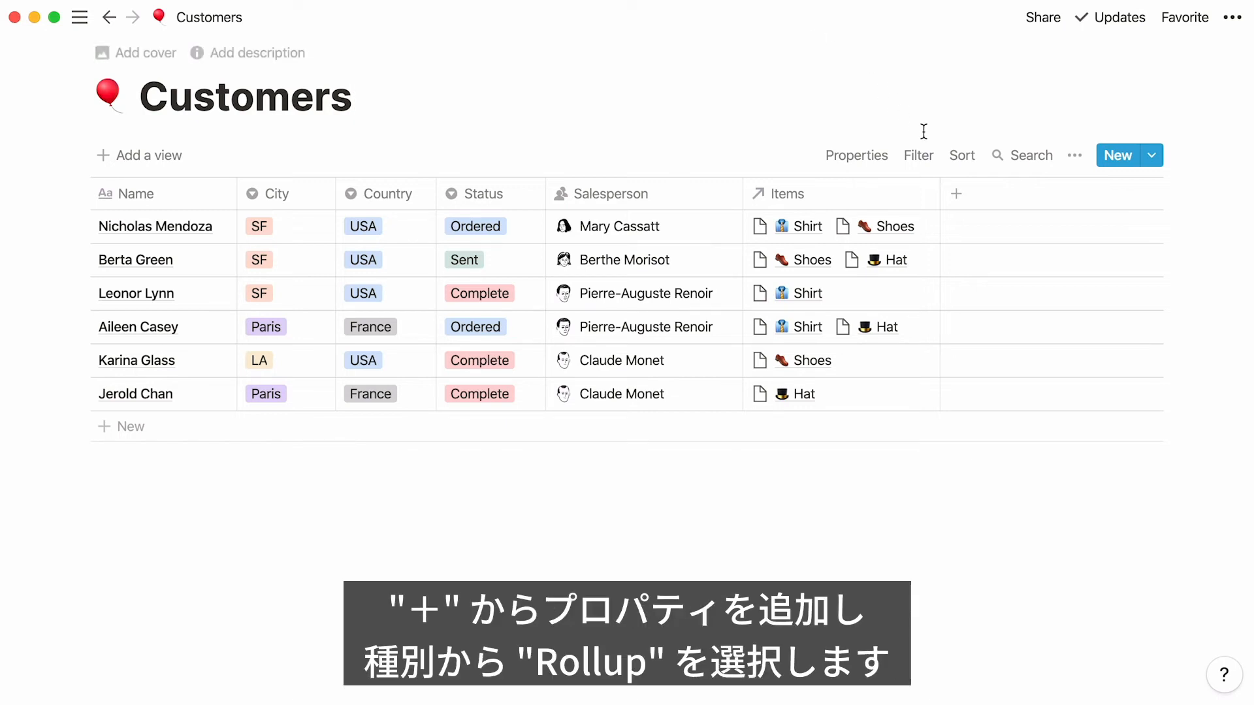
Add a new property of type Rollup to the Customers database
{"action": "left_click", "coordinate": [978, 194]}
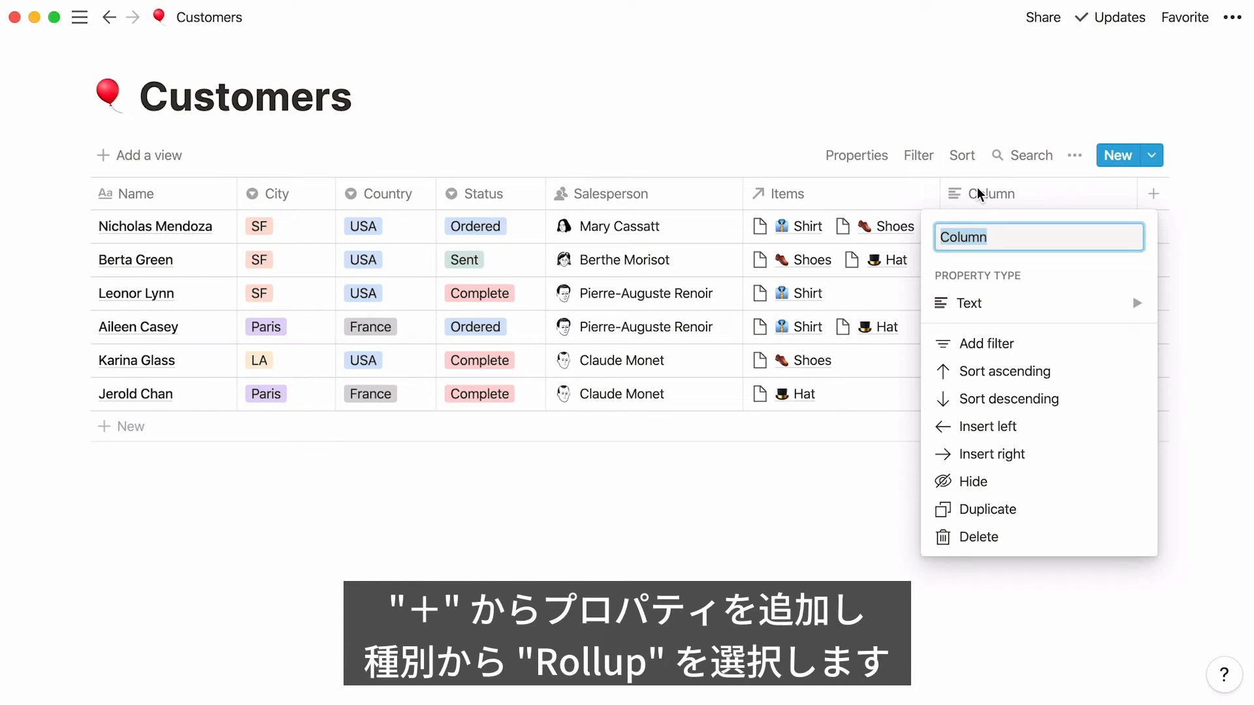
{"action": "left_click", "coordinate": [1035, 304]}
{"action": "scroll", "coordinate": [869, 309], "scroll_direction": "down", "scroll_amount": 2}
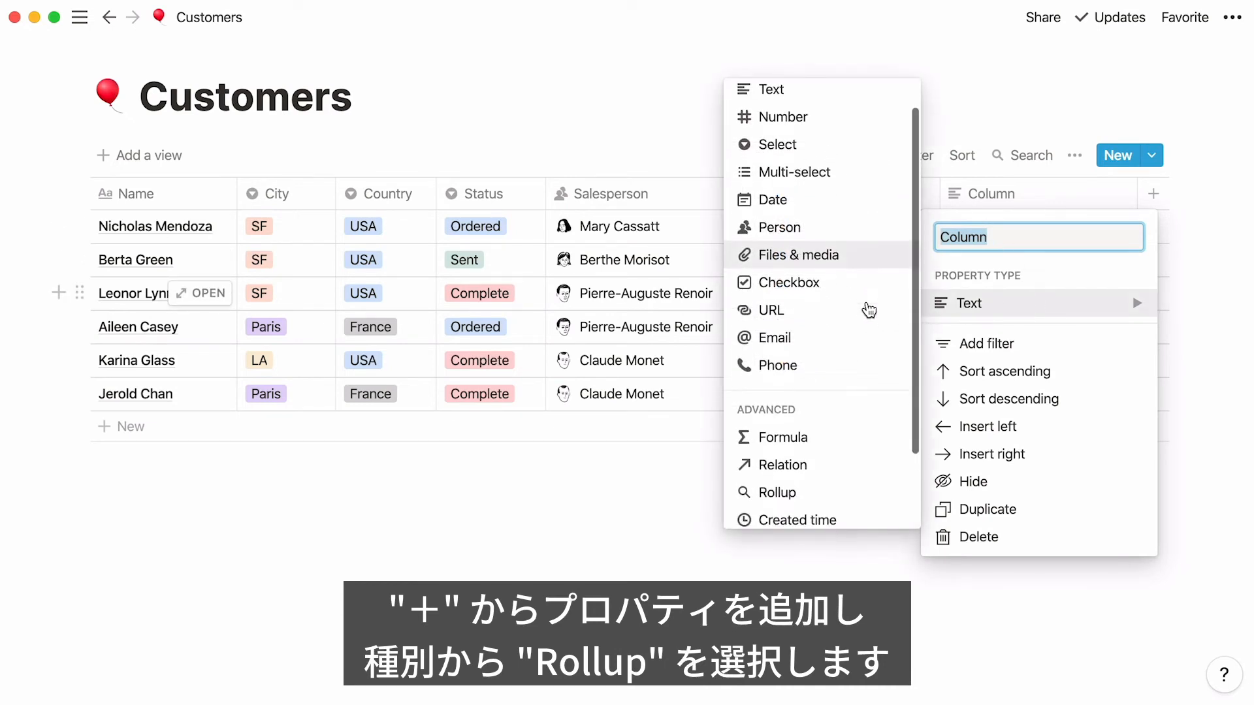
{"action": "left_click", "coordinate": [842, 491]}
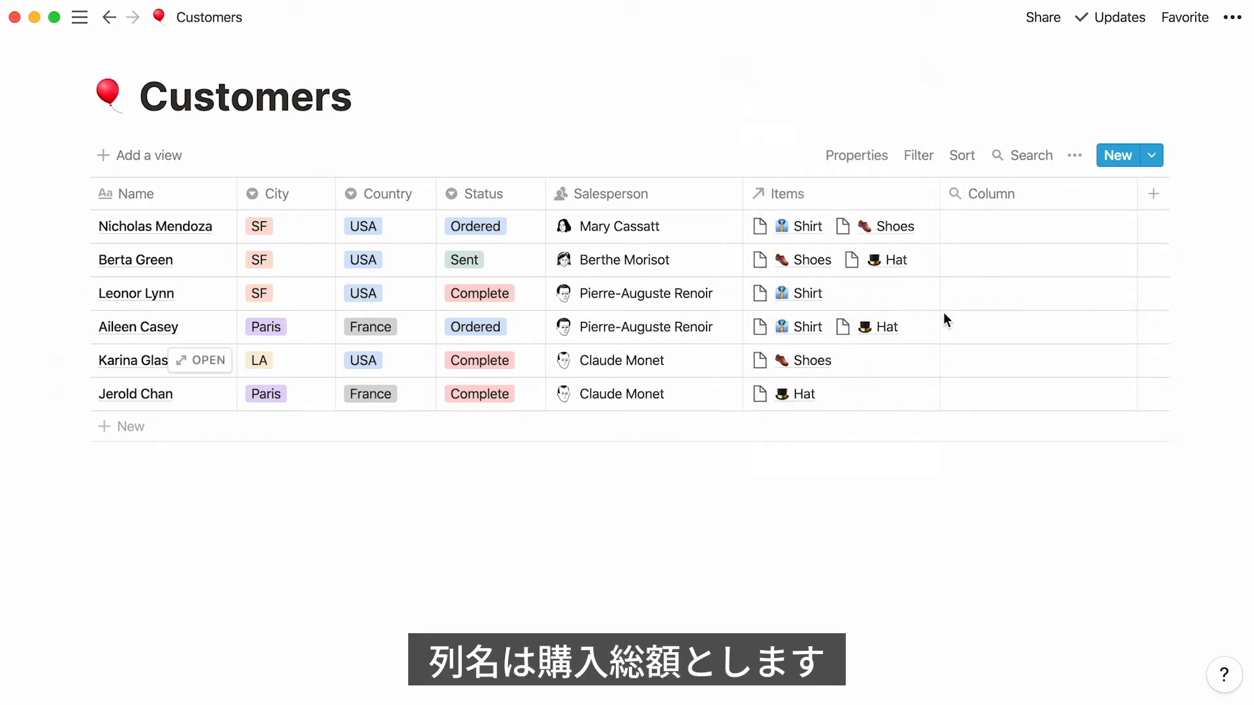
Name the new rollup column in the Customers database "Order Total"
{"action": "left_click", "coordinate": [1004, 199]}
{"action": "type", "text": "Order To"}
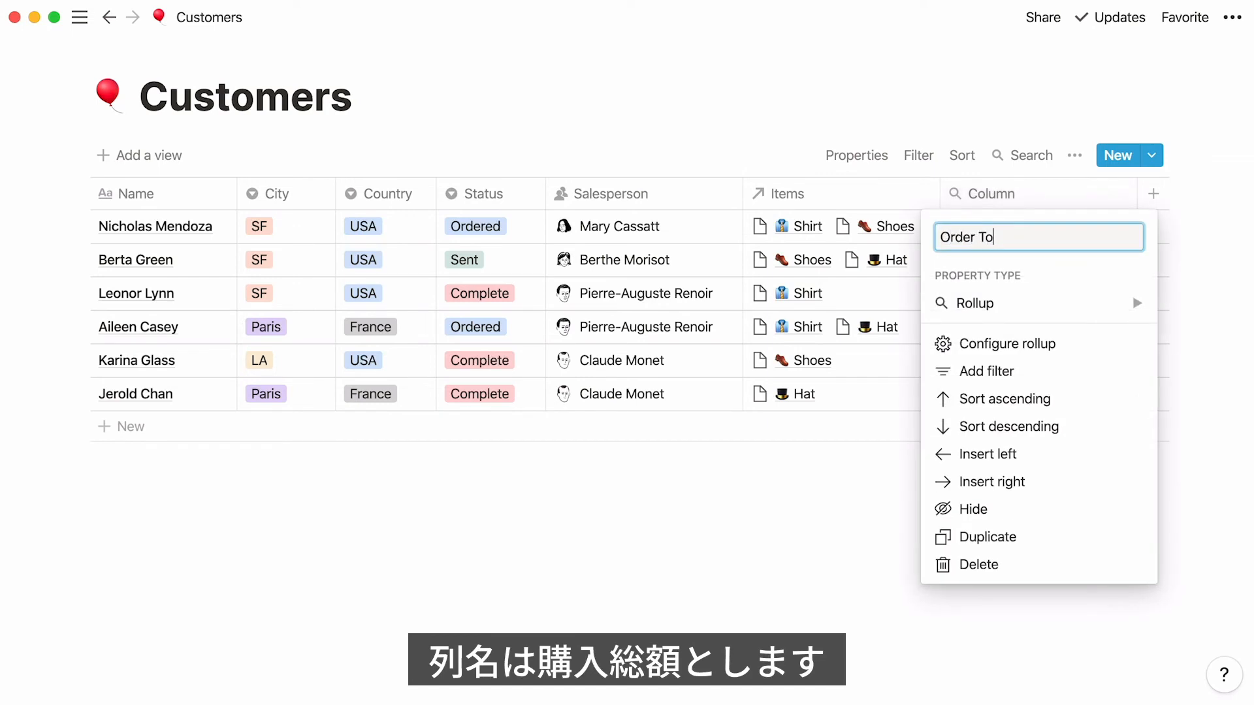
{"action": "type", "text": "tal"}
{"action": "key", "text": "Return"}
Configure the Order Total rollup to use the Items relation, its Price property and the Sum calculation
{"action": "left_click", "coordinate": [1000, 223]}
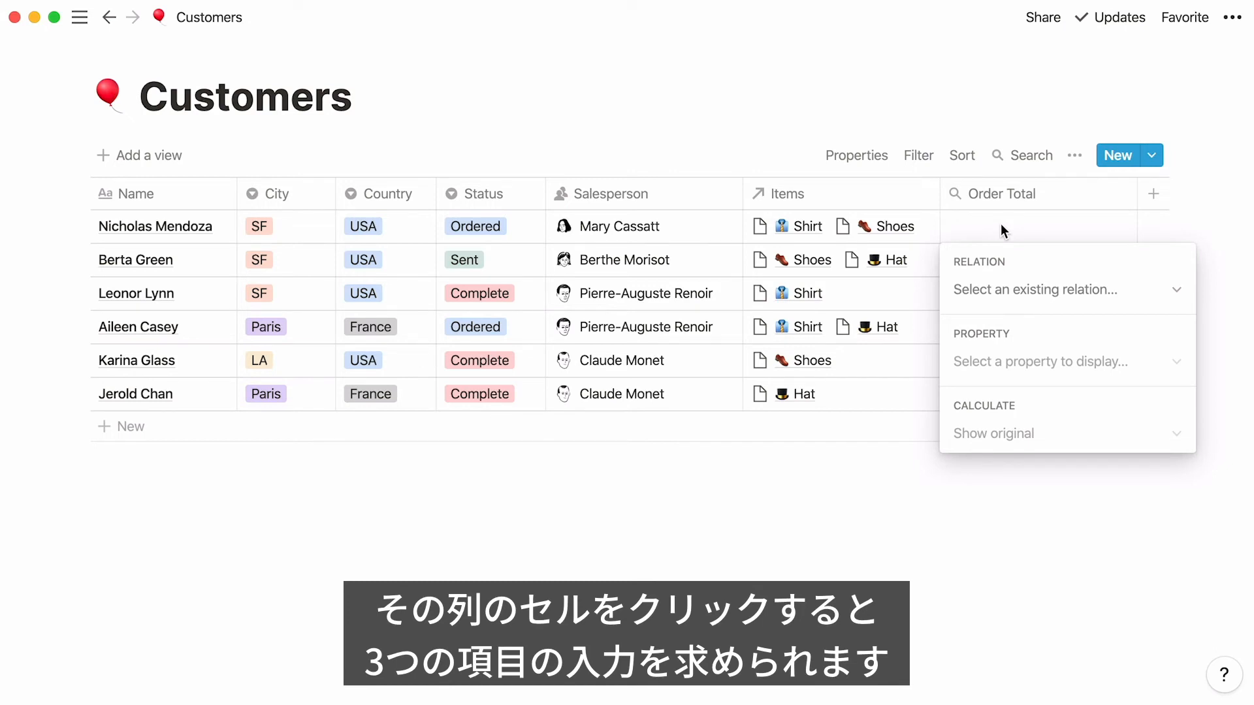
{"action": "left_click", "coordinate": [1138, 302]}
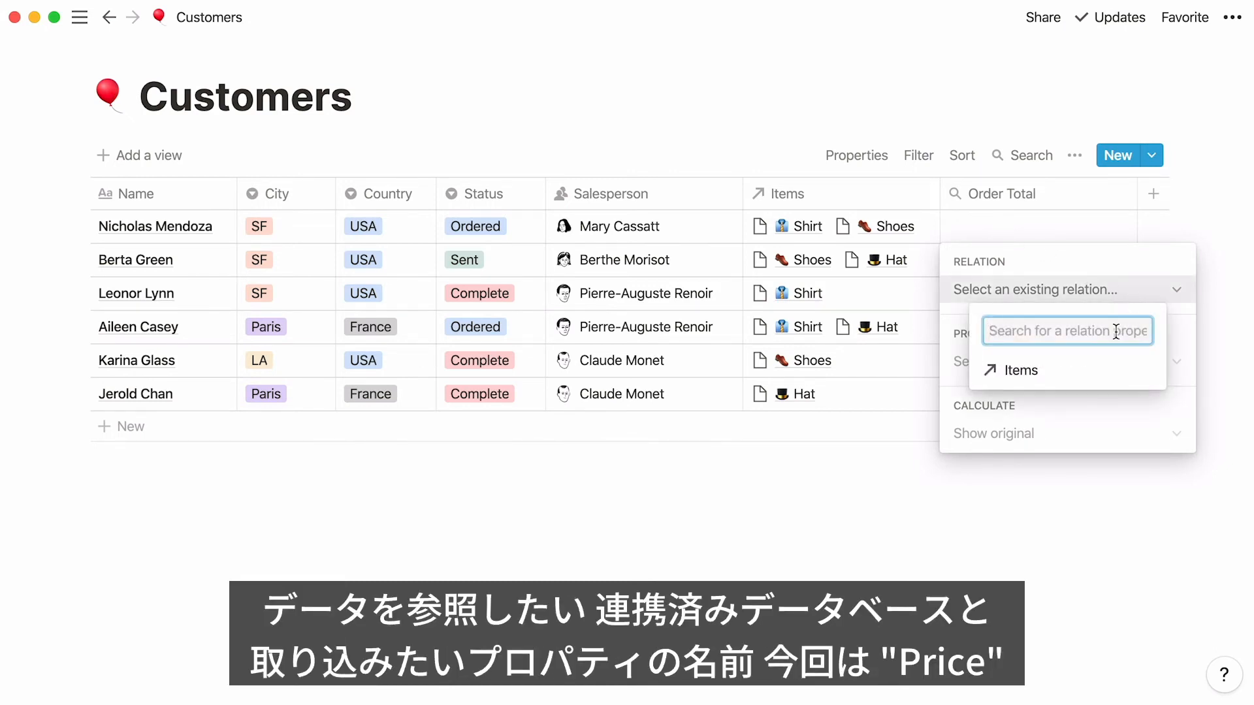
{"action": "left_click", "coordinate": [1081, 370]}
{"action": "left_click", "coordinate": [1083, 371]}
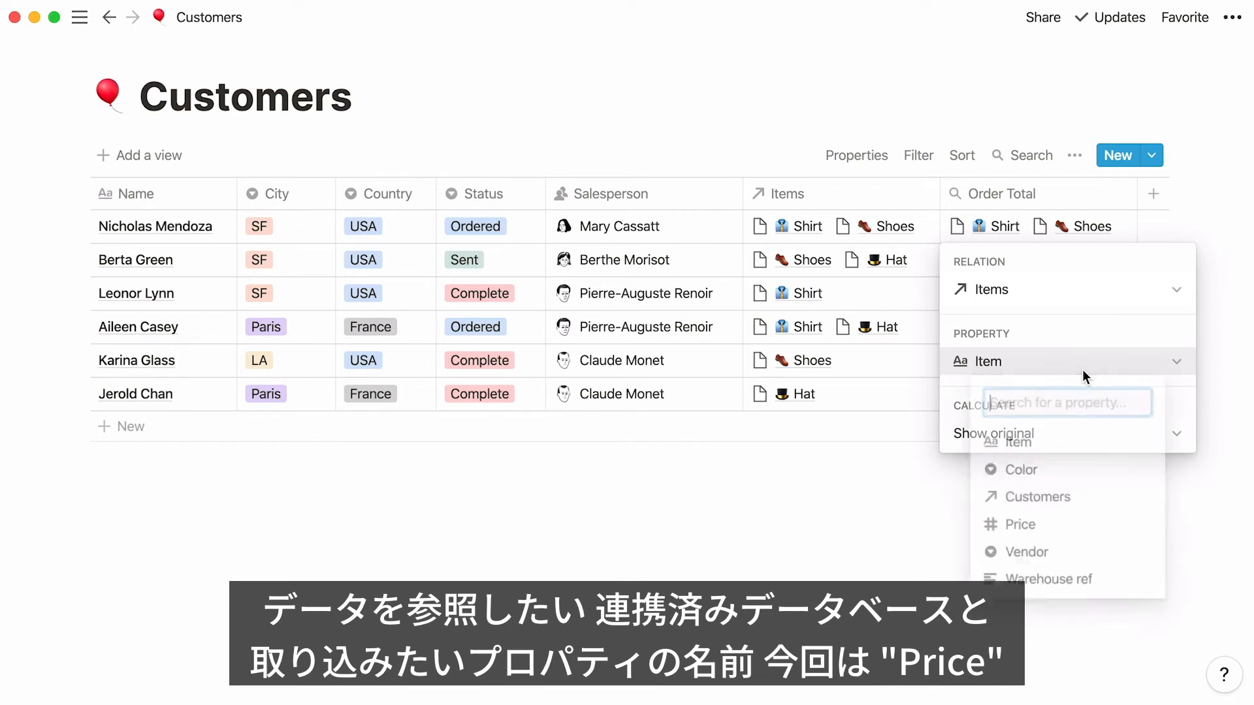
{"action": "left_click", "coordinate": [1108, 523]}
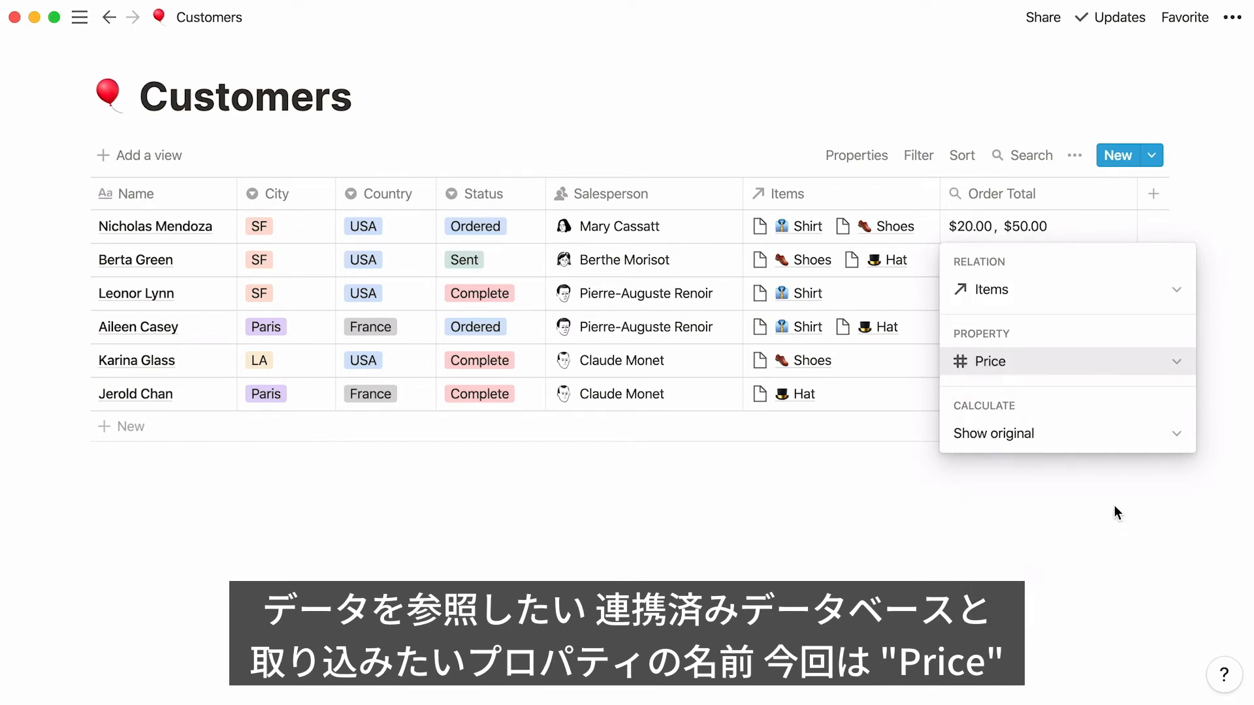
{"action": "left_click", "coordinate": [1154, 433]}
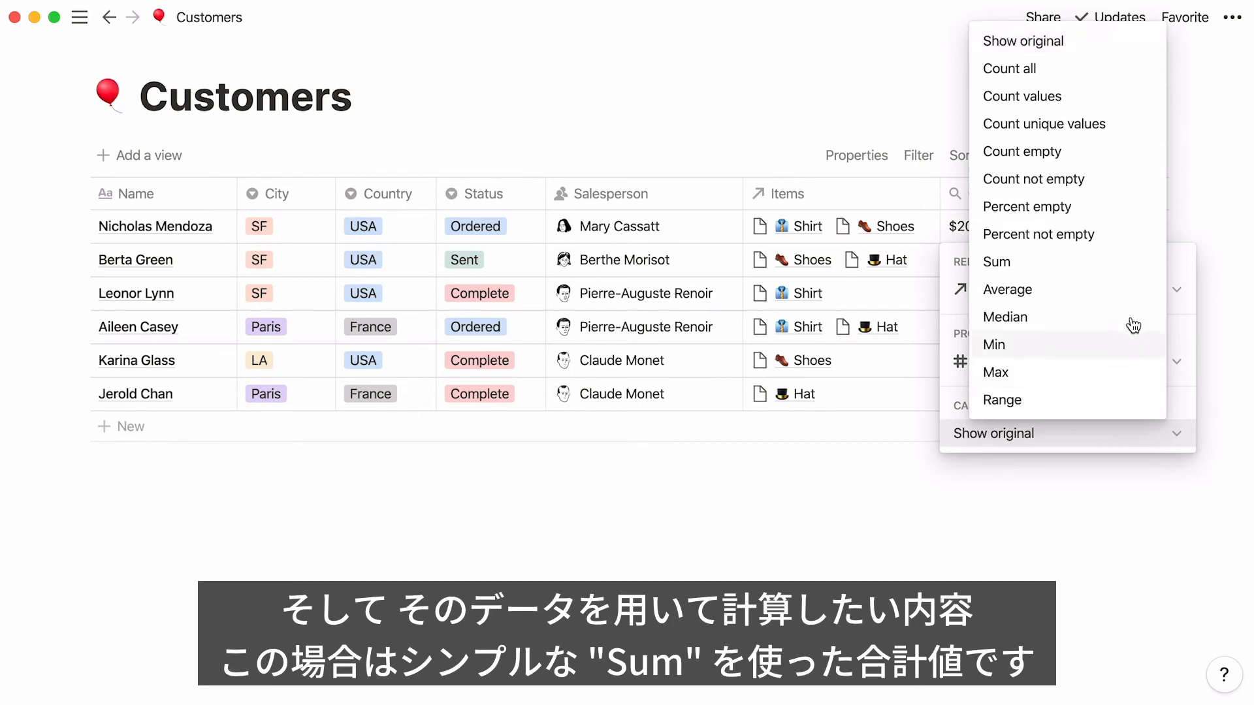
{"action": "left_click", "coordinate": [1130, 273]}
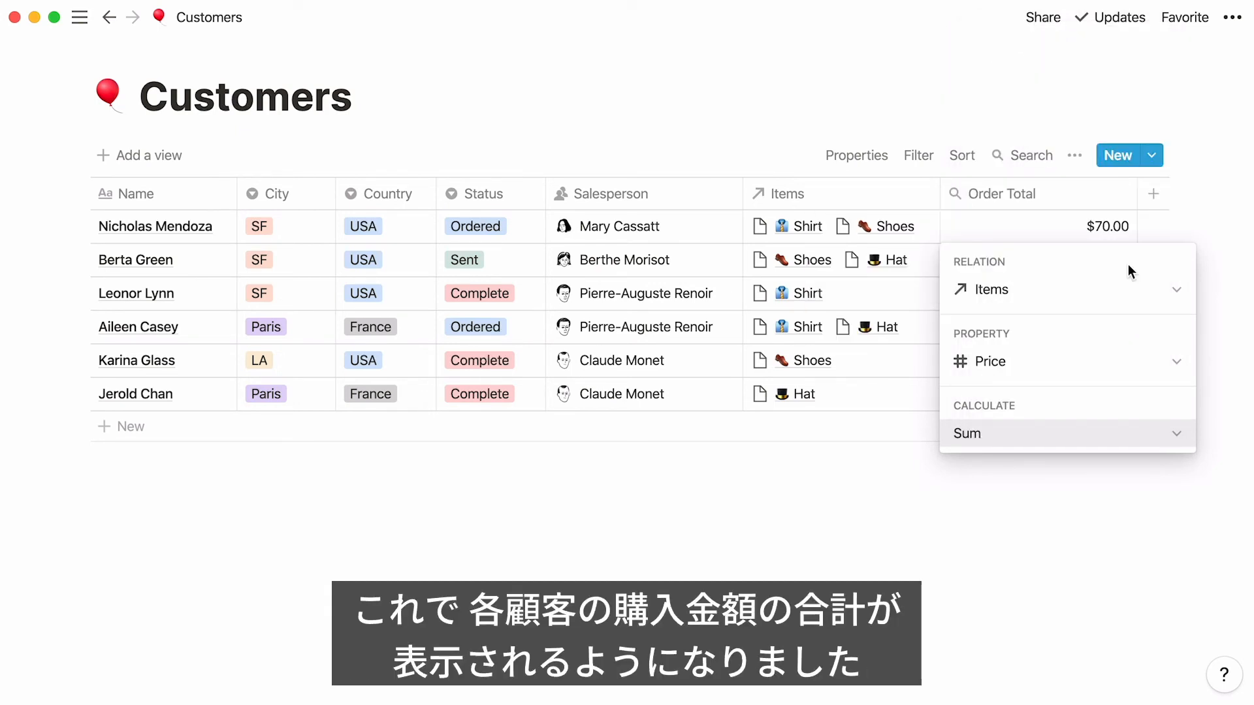
{"action": "left_click", "coordinate": [1203, 190]}
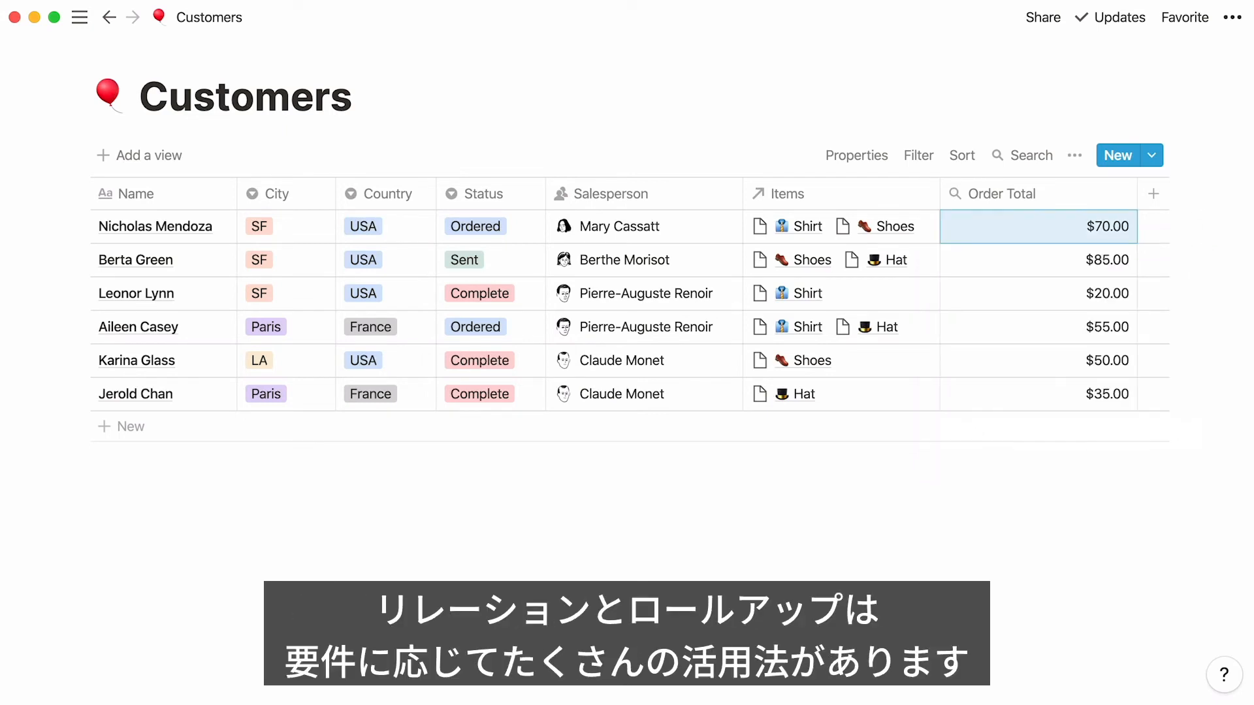
{"action": "key", "text": "Escape"}
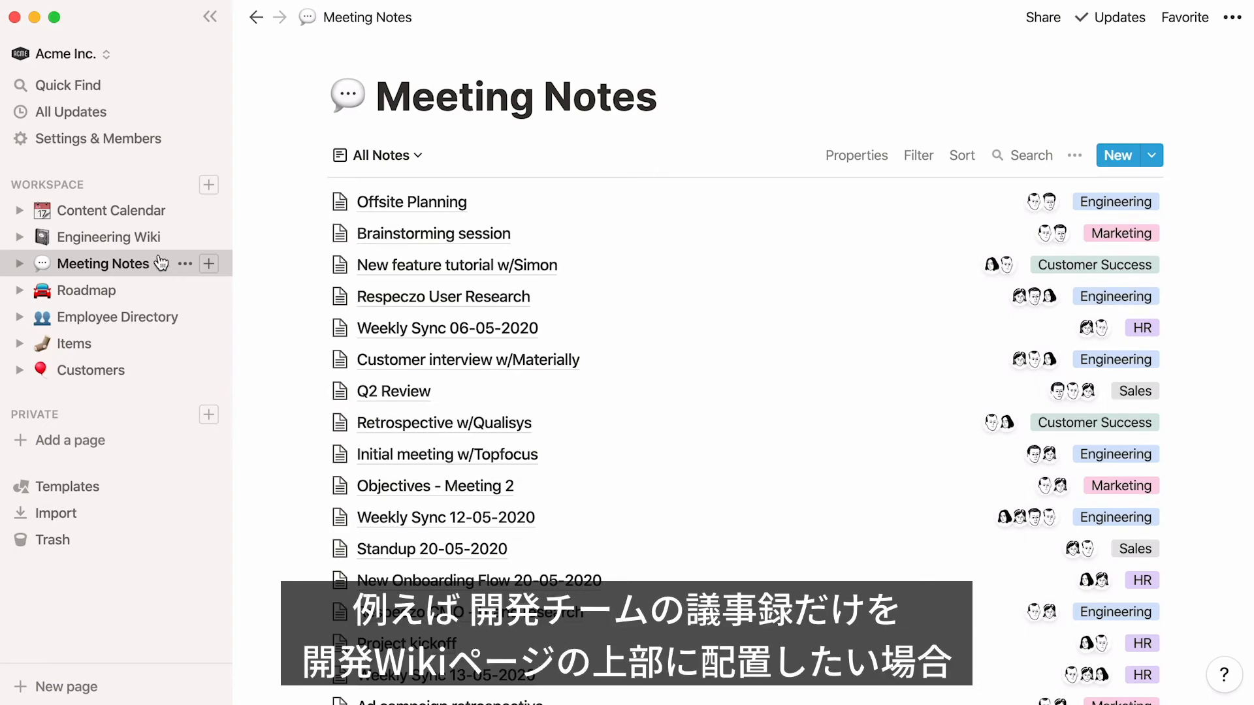
Open the Engineering Wiki page and insert a linked database of the workspace's Meeting Notes directly below the page title
{"action": "left_click", "coordinate": [170, 241]}
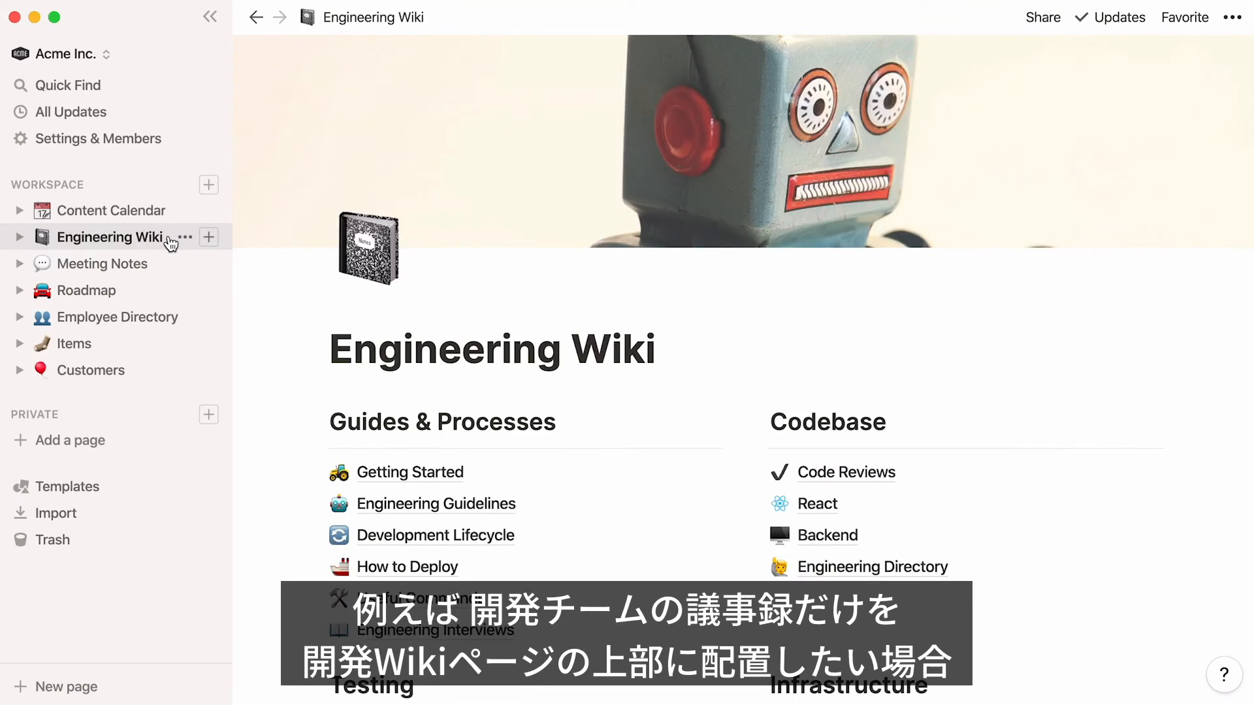
{"action": "left_click", "coordinate": [209, 17]}
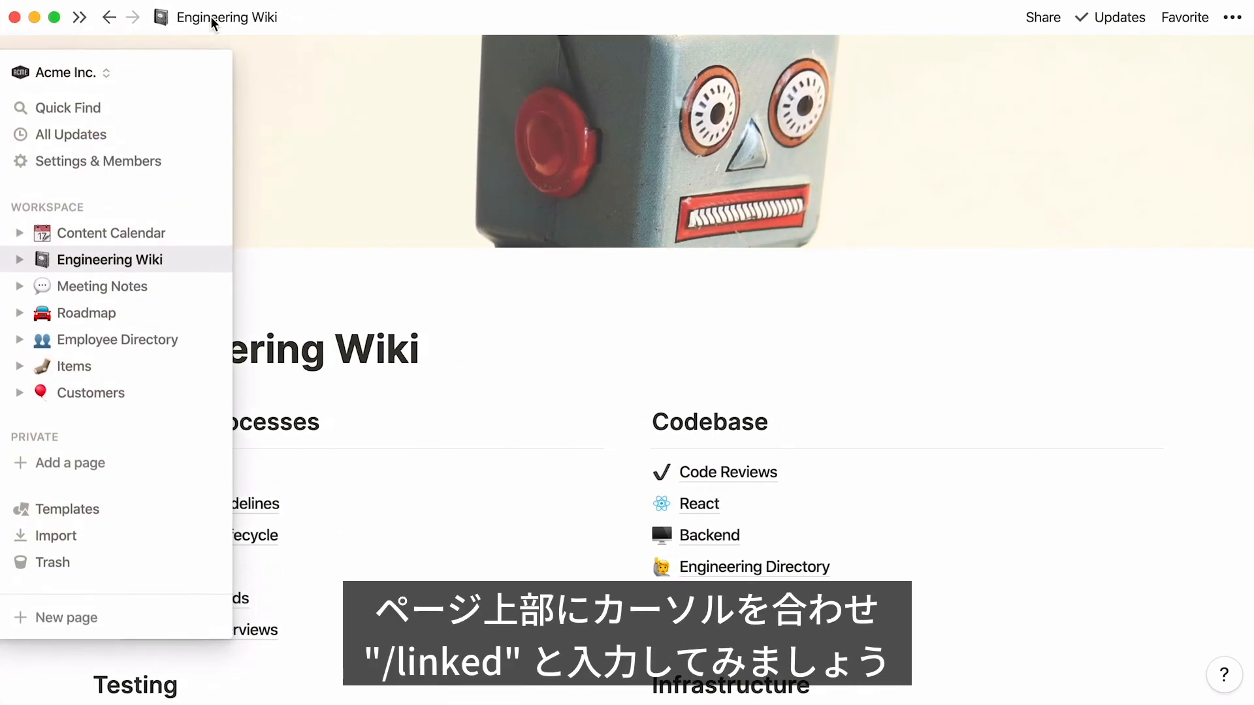
{"action": "left_click", "coordinate": [454, 347]}
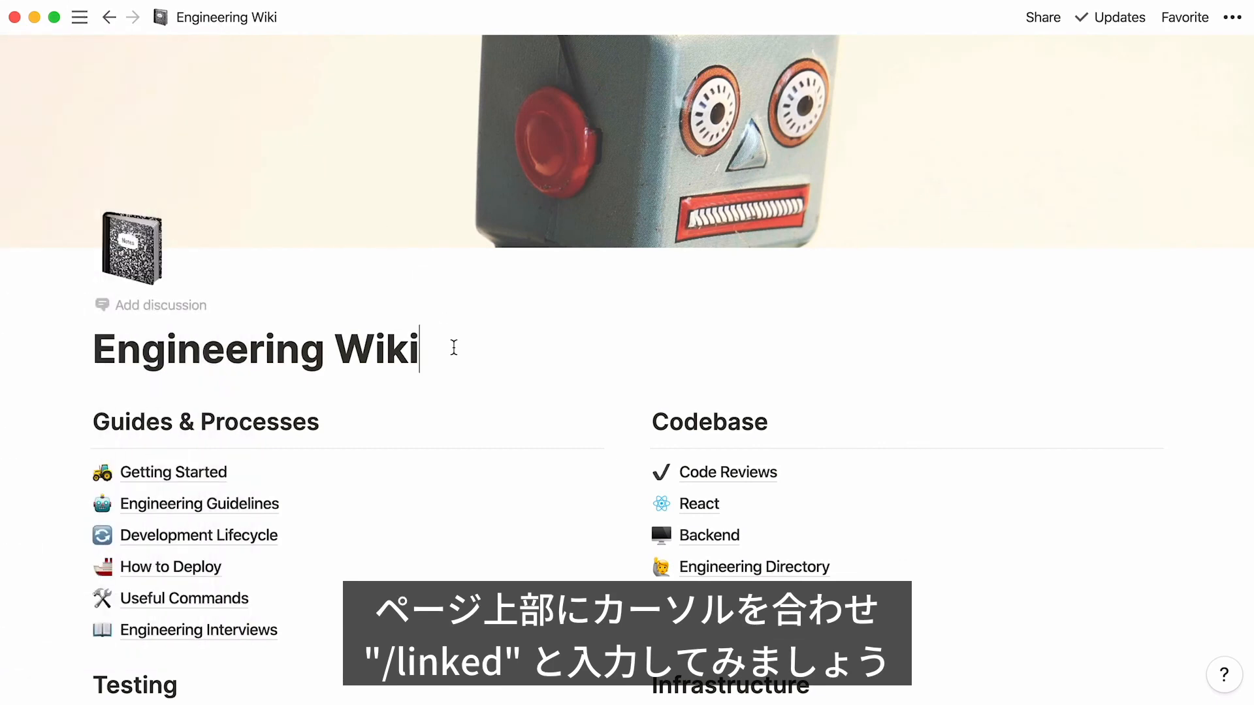
{"action": "key", "text": "Return"}
{"action": "type", "text": "/"}
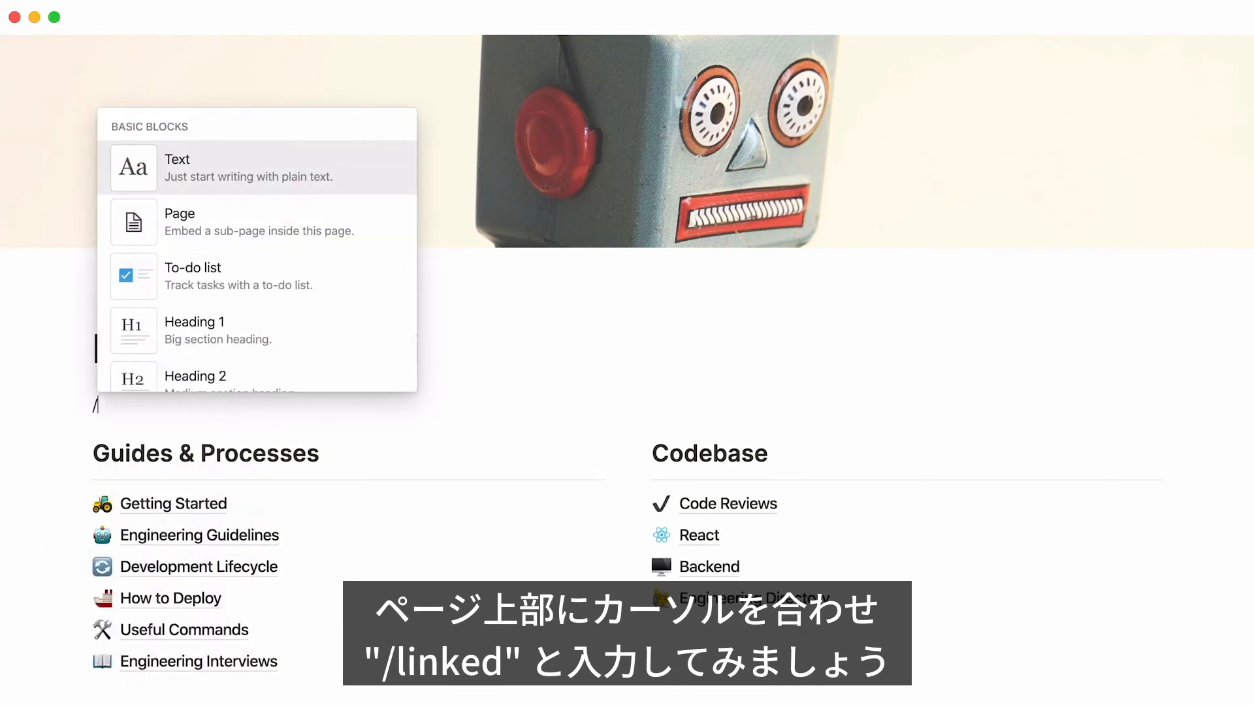
{"action": "type", "text": "linked"}
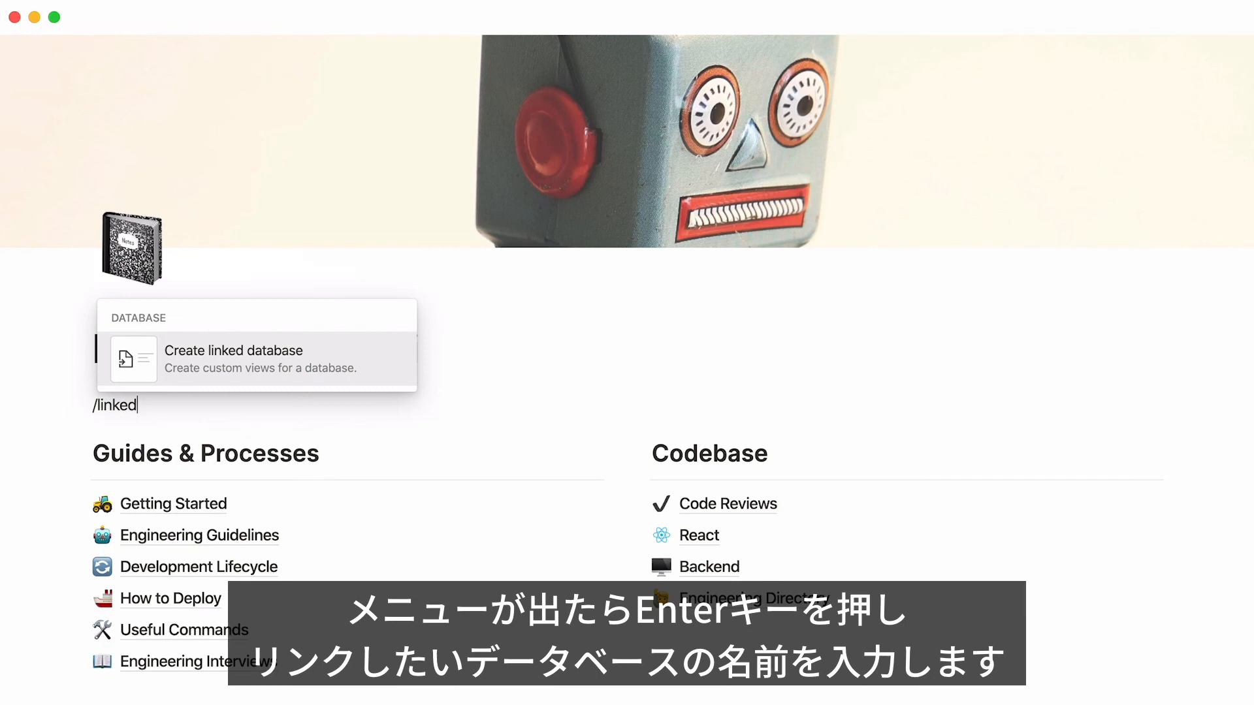
{"action": "key", "text": "Return"}
{"action": "type", "text": "meeting"}
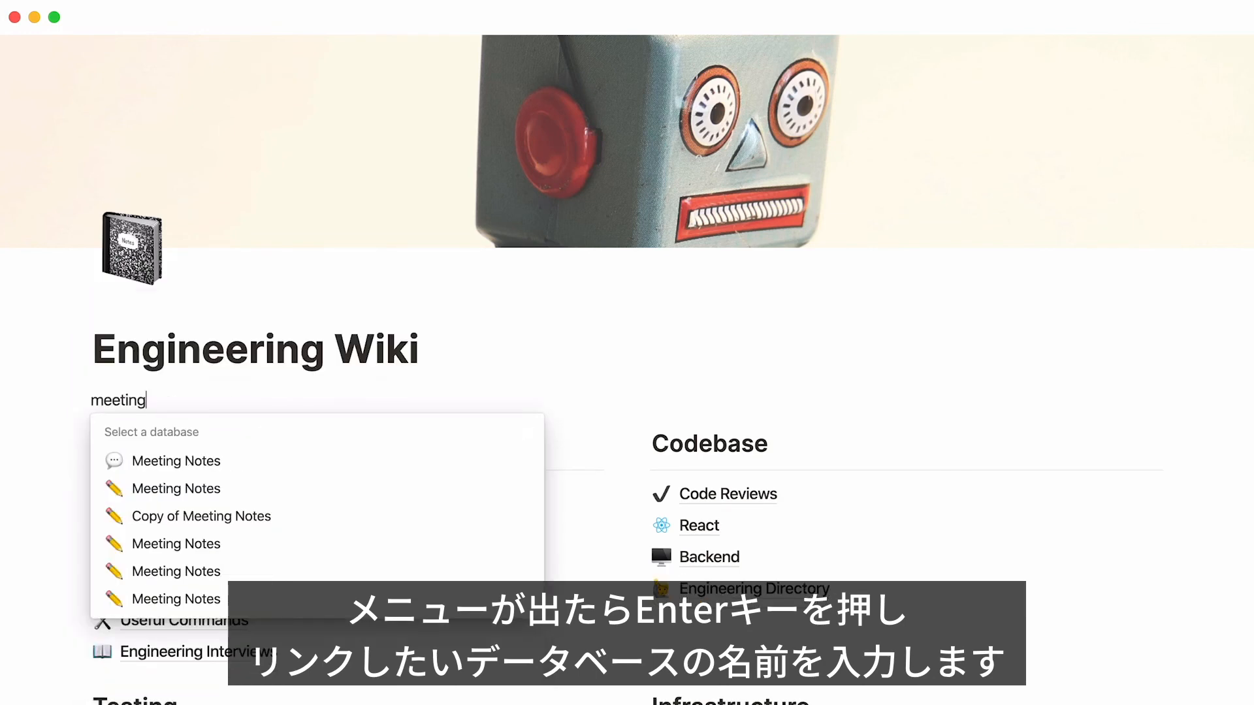
{"action": "left_click", "coordinate": [337, 469]}
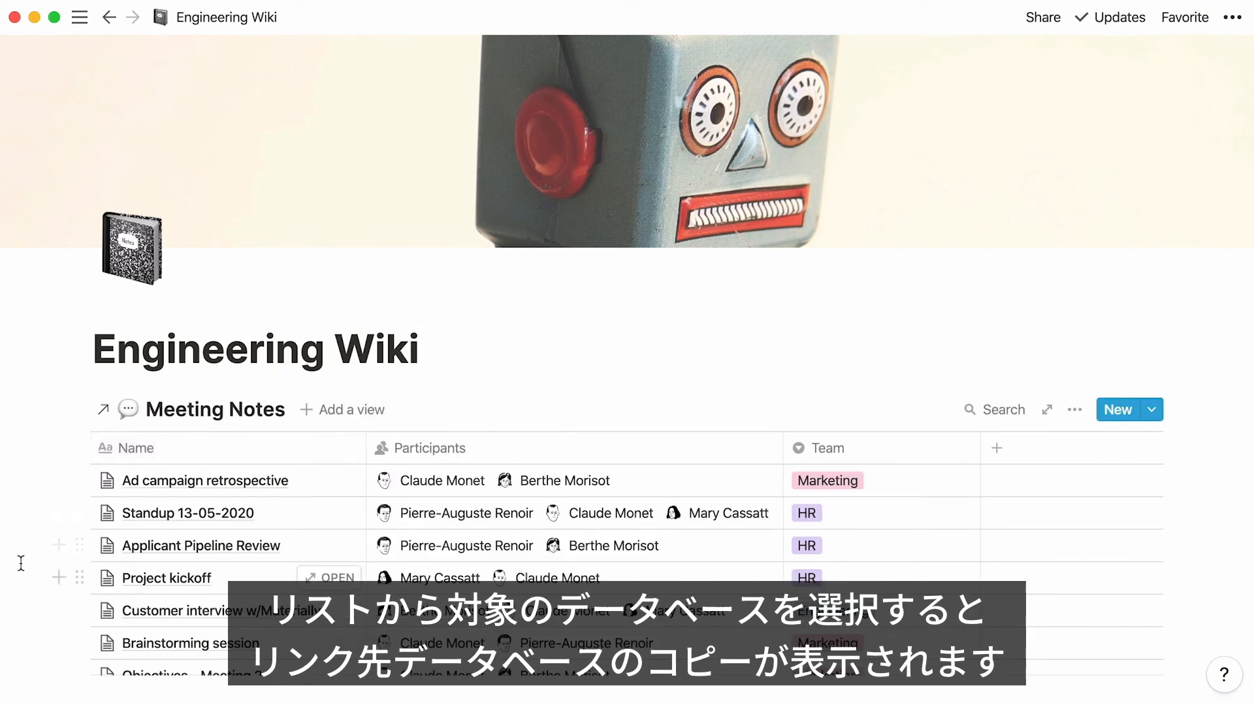
Filter the linked Meeting Notes table in the Engineering Wiki to entries where Team Is Engineering
{"action": "scroll", "coordinate": [21, 562], "scroll_direction": "down", "scroll_amount": 5}
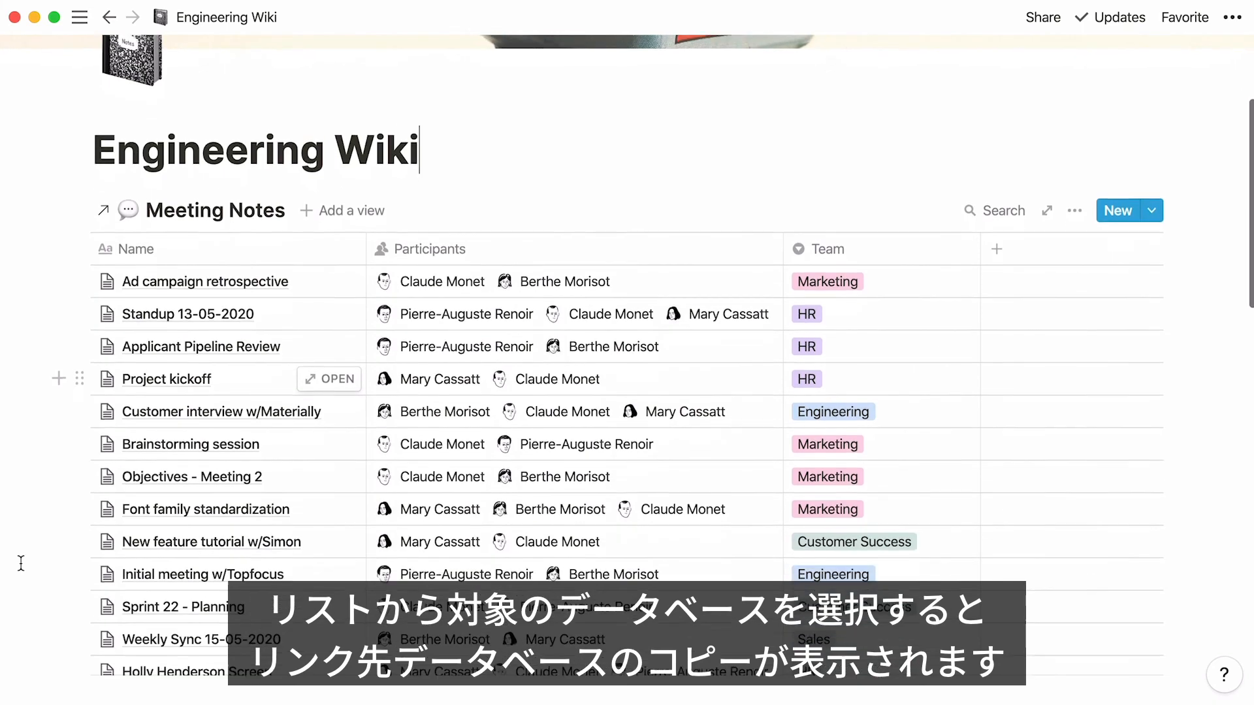
{"action": "scroll", "coordinate": [21, 563], "scroll_direction": "down", "scroll_amount": 2}
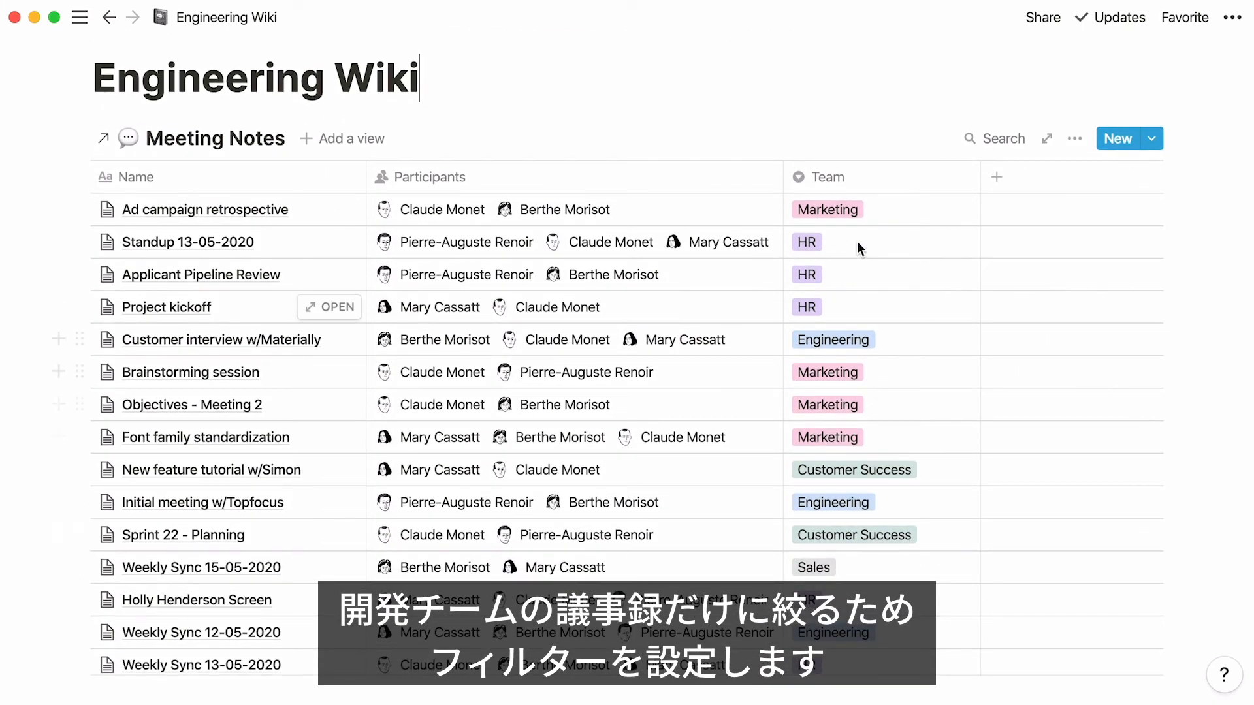
{"action": "left_click", "coordinate": [1075, 140]}
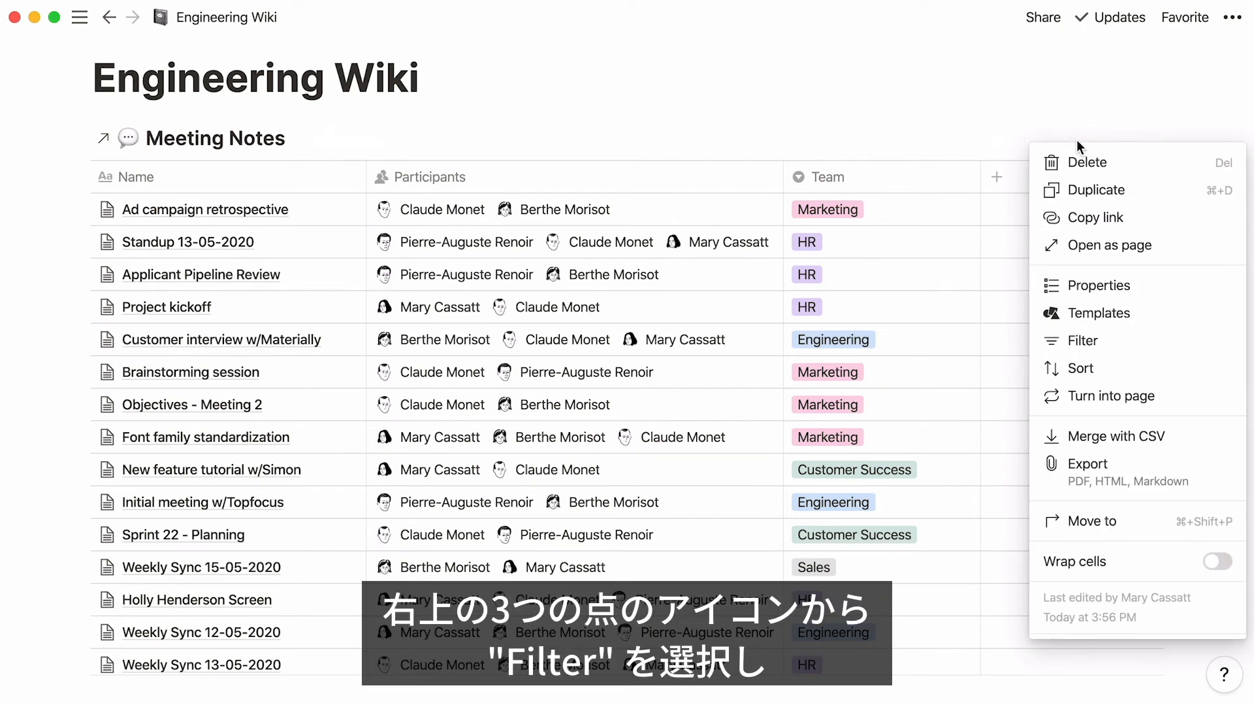
{"action": "left_click", "coordinate": [1137, 339]}
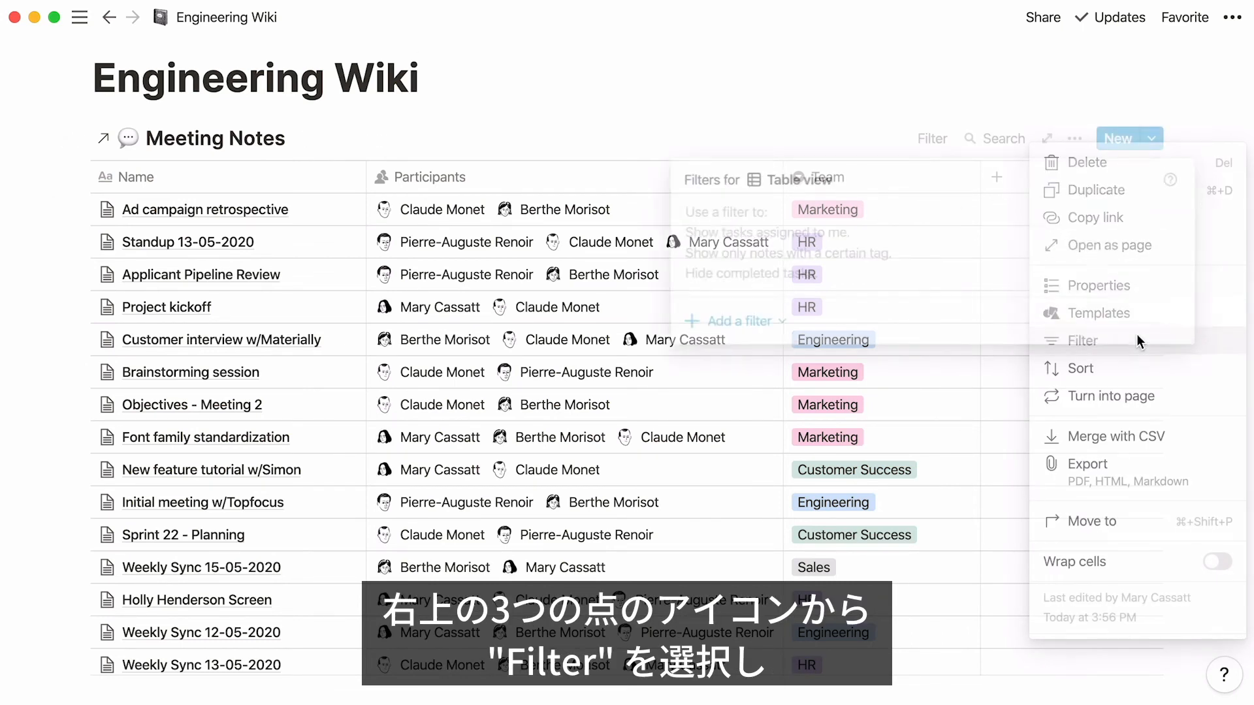
{"action": "left_click", "coordinate": [781, 324]}
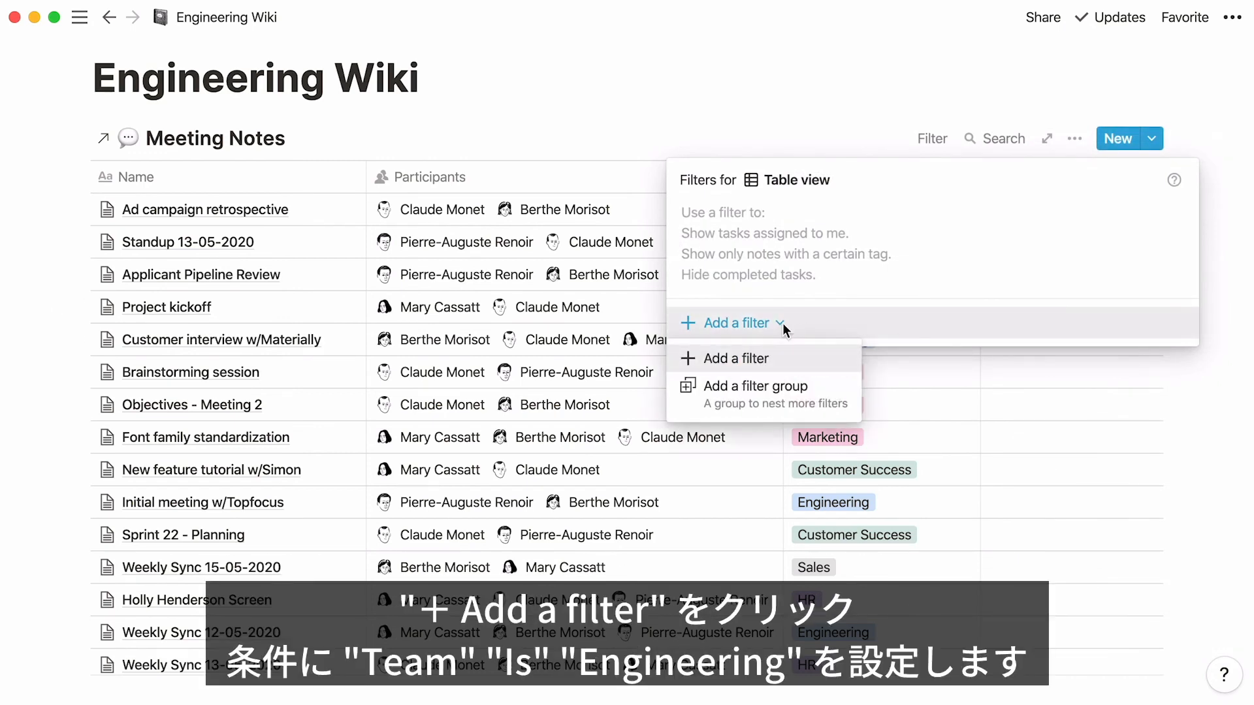
{"action": "left_click", "coordinate": [790, 359]}
{"action": "left_click", "coordinate": [838, 227]}
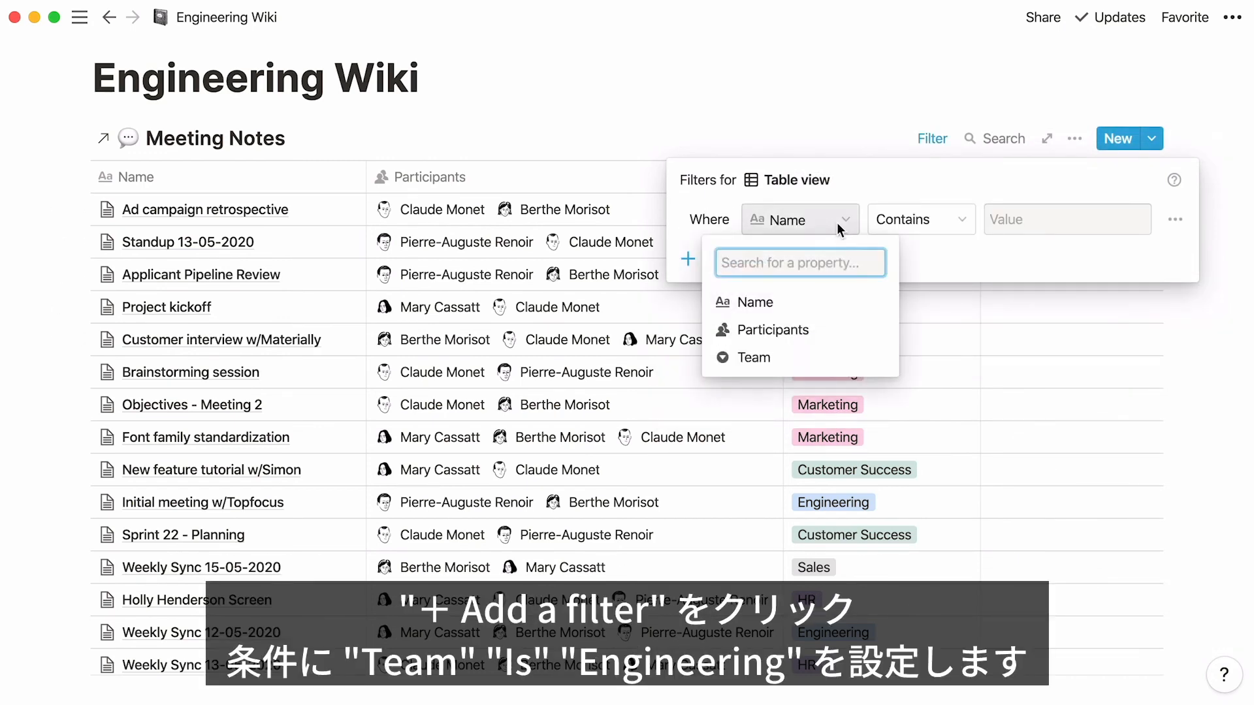
{"action": "left_click", "coordinate": [828, 356]}
{"action": "left_click", "coordinate": [1016, 225]}
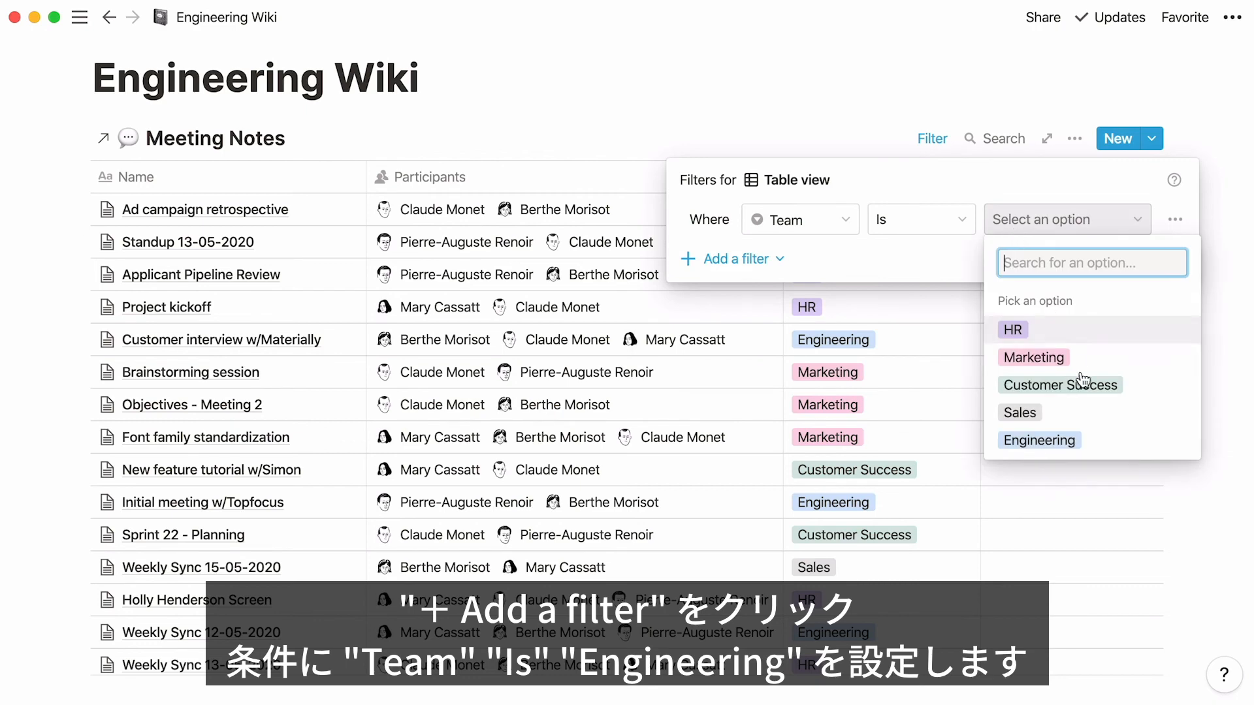
{"action": "left_click", "coordinate": [1109, 440]}
{"action": "scroll", "coordinate": [1210, 348], "scroll_direction": "up", "scroll_amount": 3}
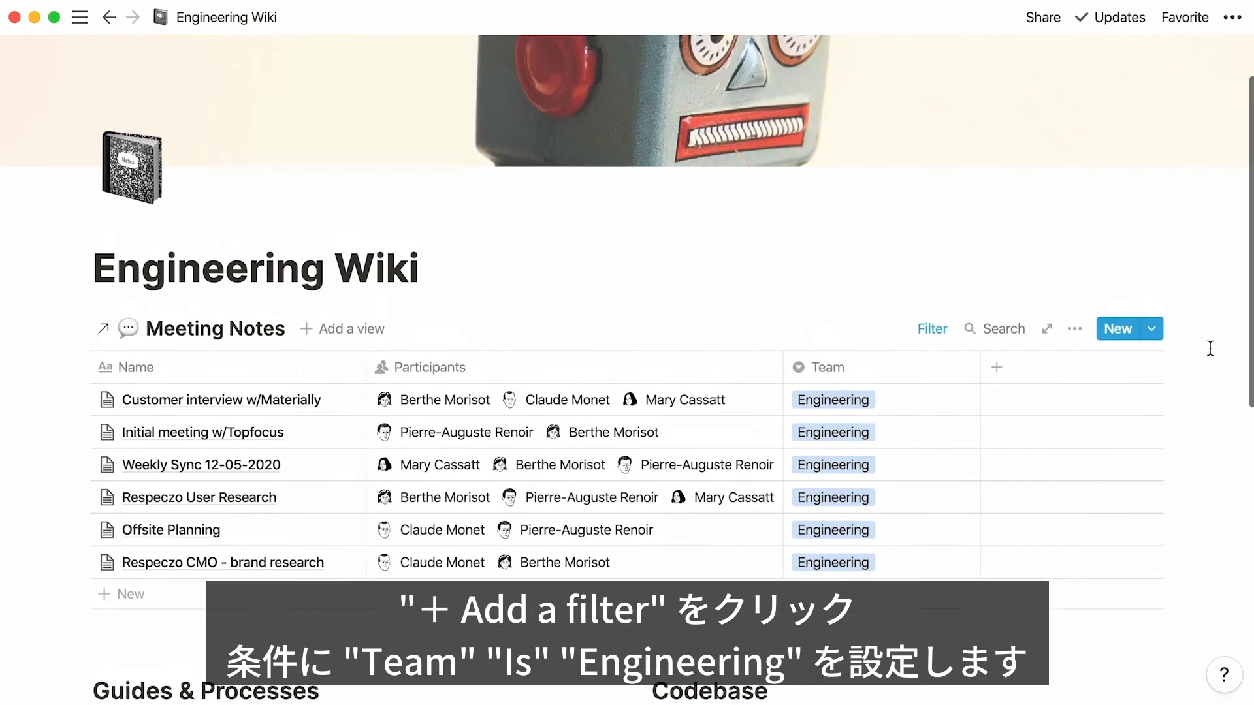
{"action": "scroll", "coordinate": [1210, 348], "scroll_direction": "up", "scroll_amount": 2}
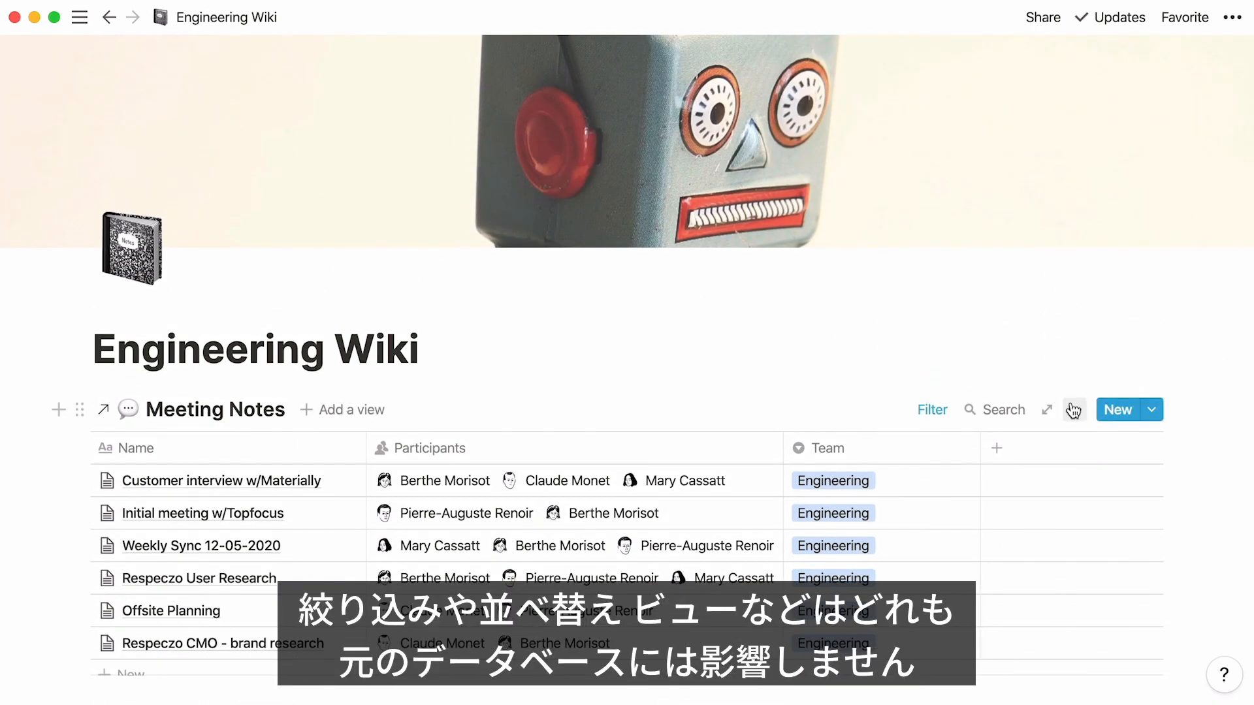
{"action": "left_click", "coordinate": [1076, 410]}
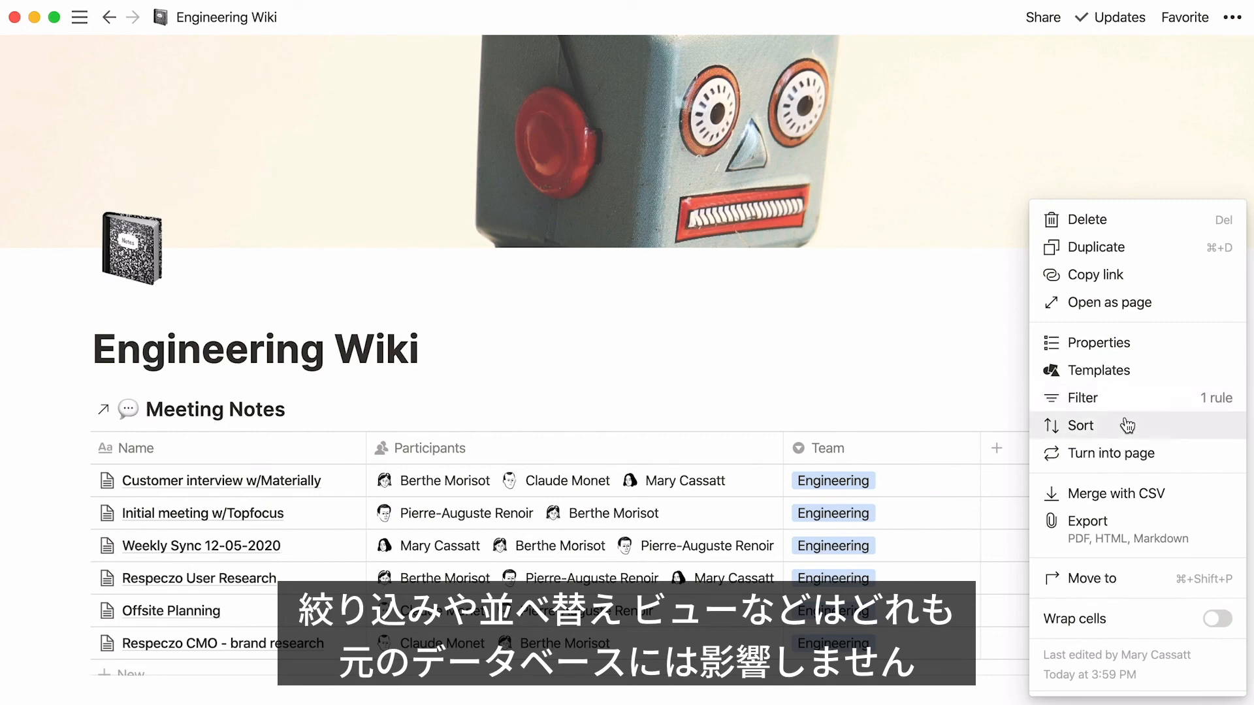
{"action": "left_click", "coordinate": [519, 377]}
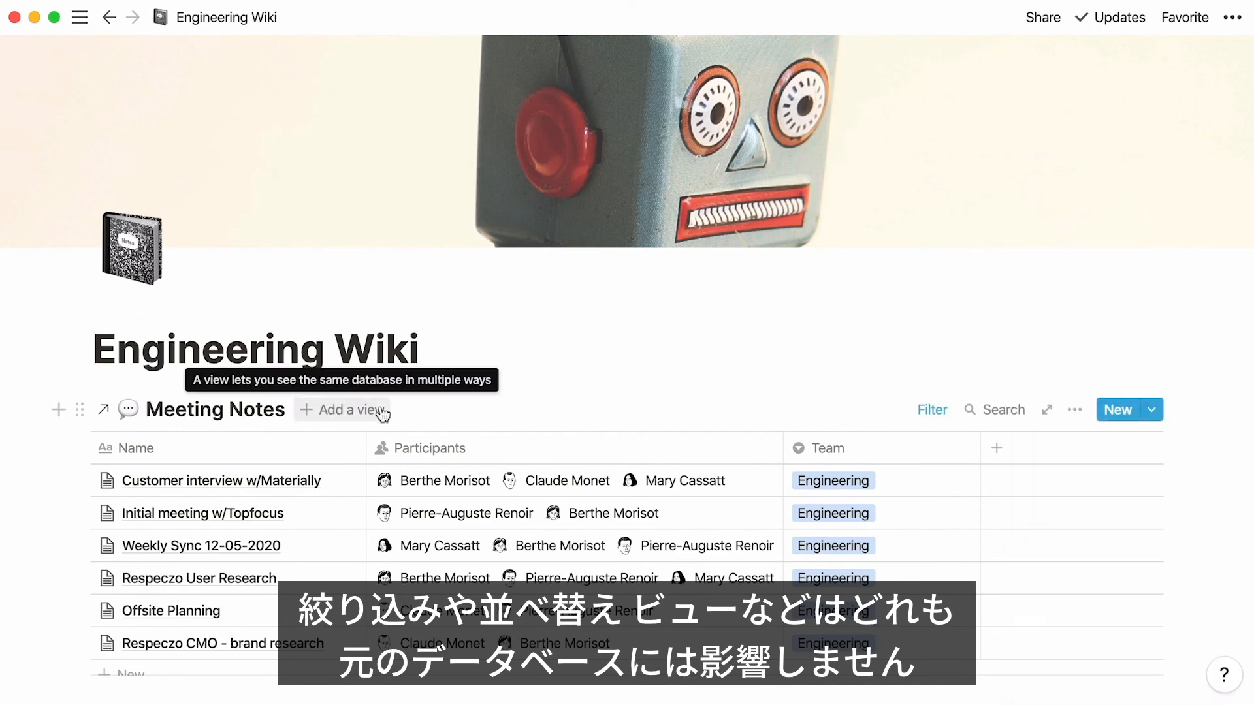
{"action": "scroll", "coordinate": [472, 390], "scroll_direction": "down", "scroll_amount": 5}
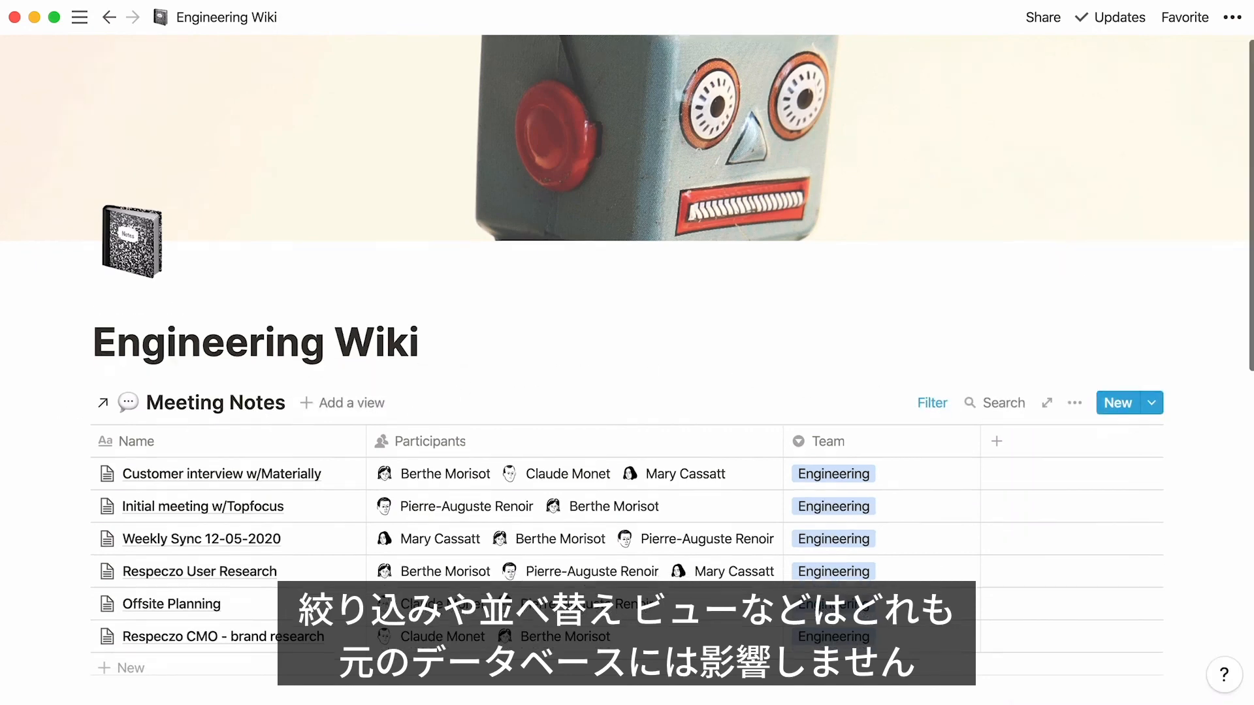
{"action": "scroll", "coordinate": [473, 389], "scroll_direction": "down", "scroll_amount": 10}
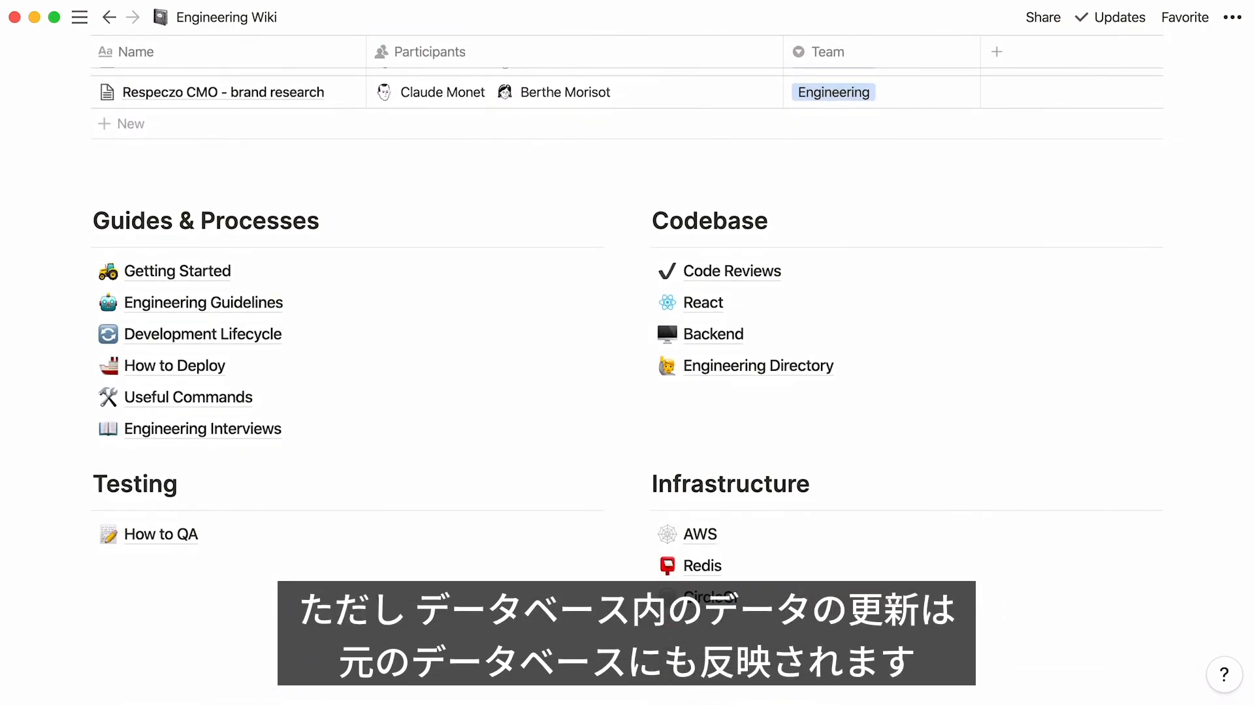
{"action": "scroll", "coordinate": [473, 389], "scroll_direction": "up", "scroll_amount": 15}
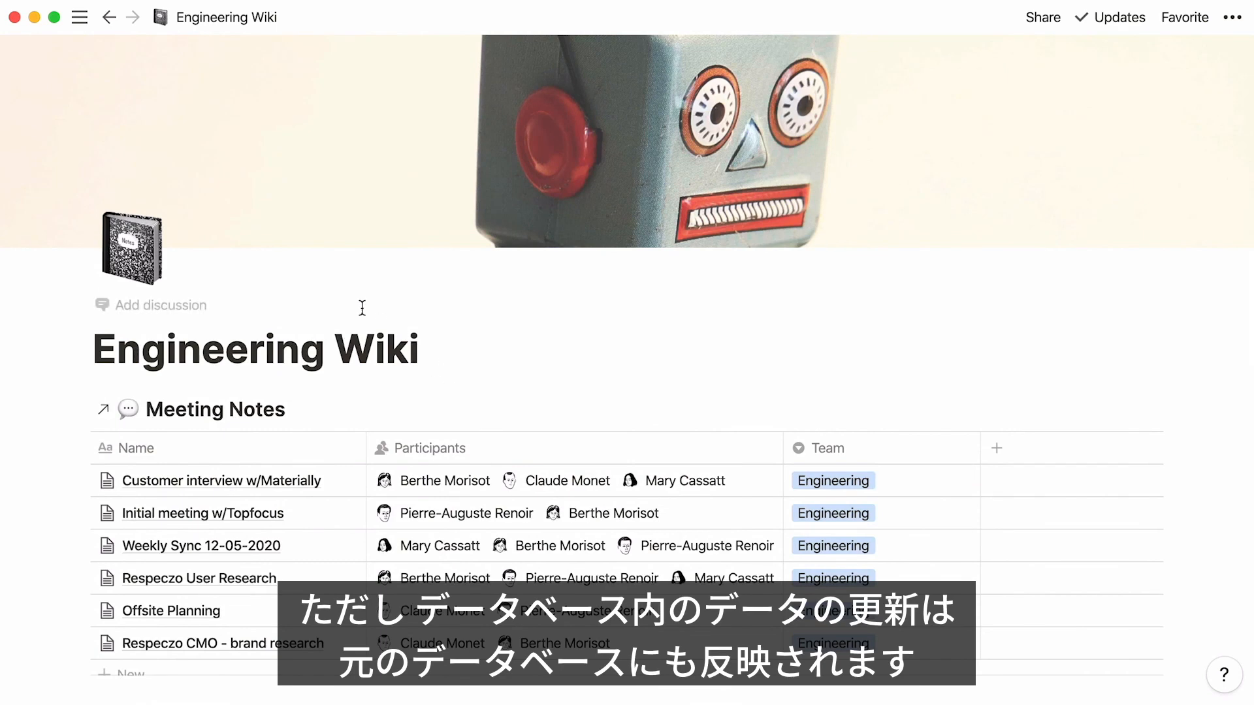
View the shared To-Do database, and create a new private page titled "My Tasks"
{"action": "mouse_move", "coordinate": [81, 23]}
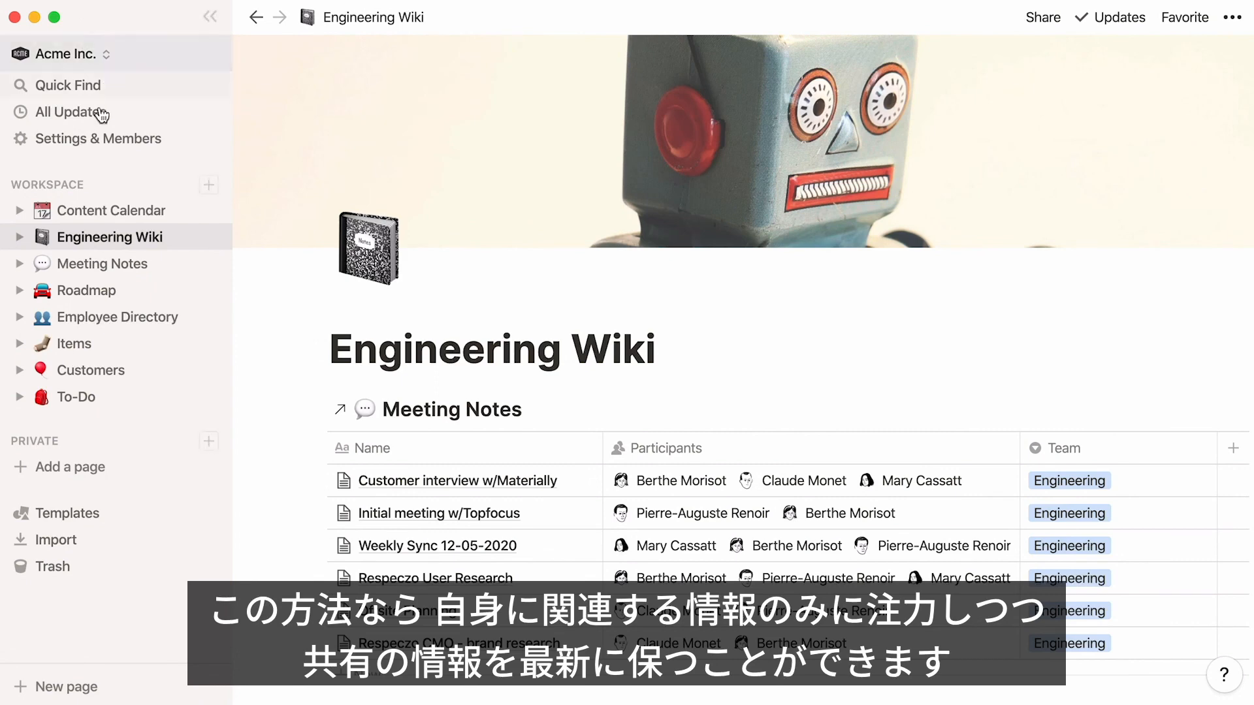
{"action": "left_click", "coordinate": [146, 402]}
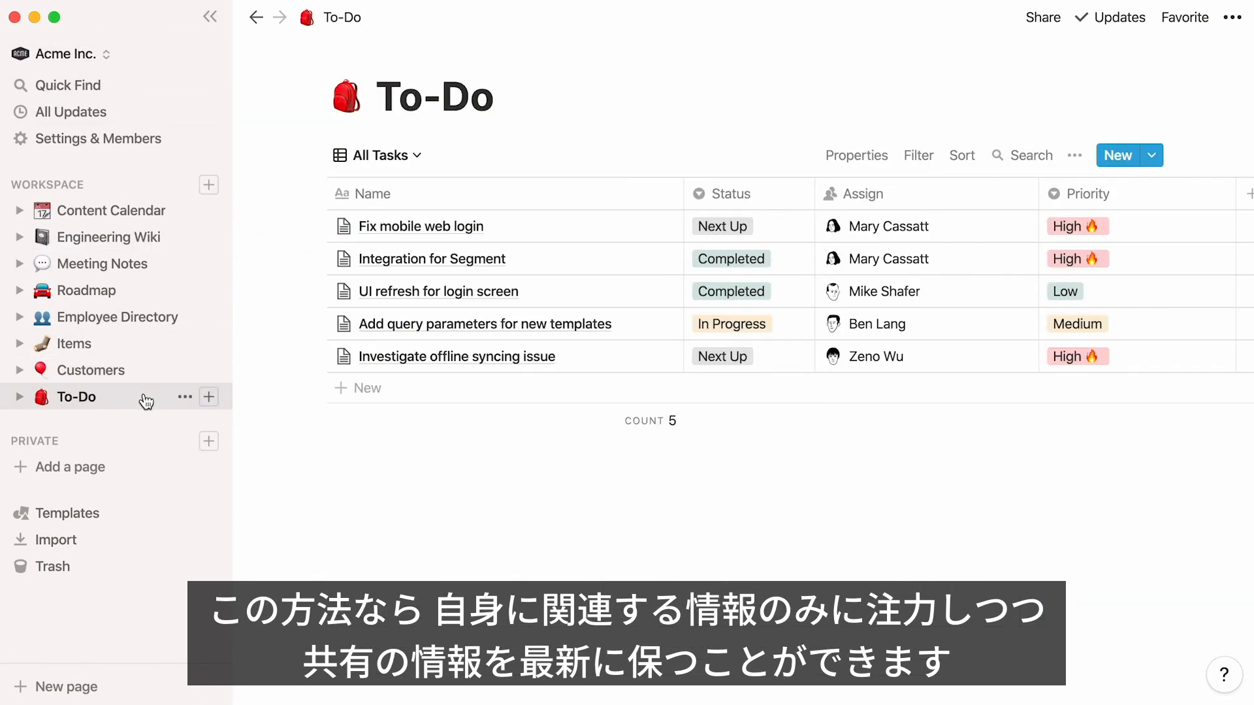
{"action": "left_click", "coordinate": [146, 469]}
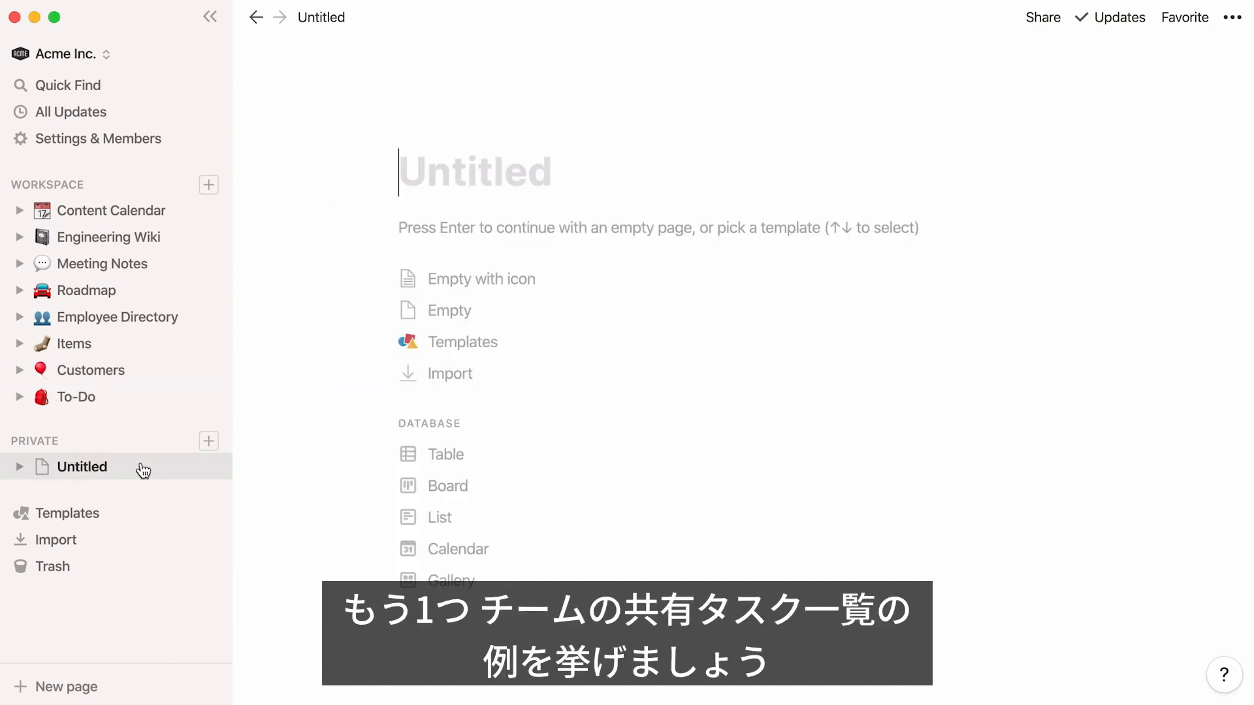
{"action": "type", "text": "My Tasks"}
{"action": "key", "text": "Return"}
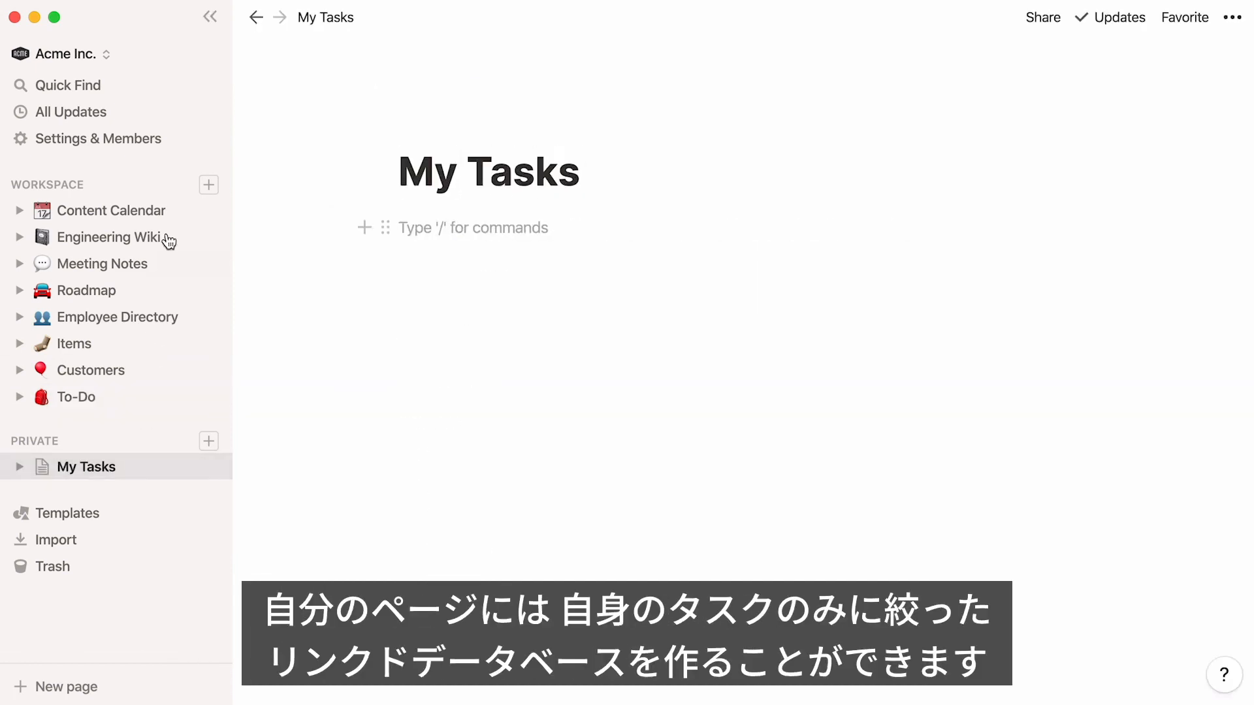
Insert a linked database of the shared To-Do database into the body of the My Tasks page
{"action": "left_click", "coordinate": [208, 19]}
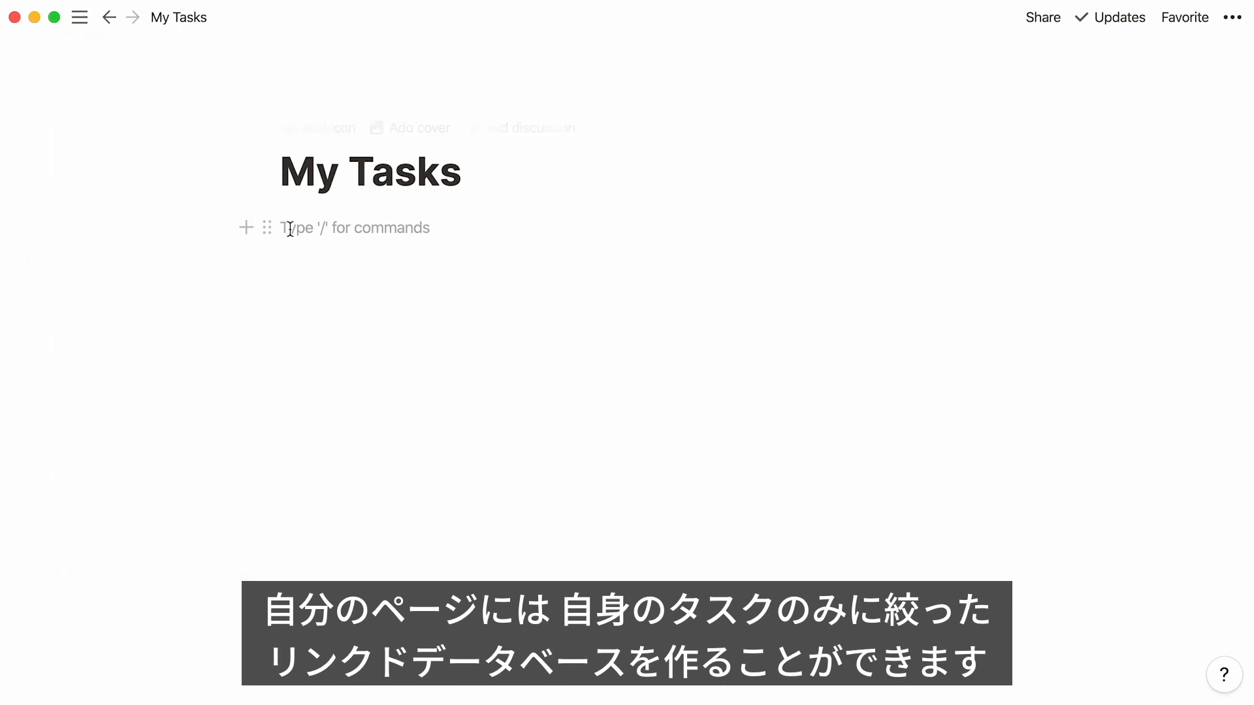
{"action": "type", "text": "/linked"}
{"action": "key", "text": "Return"}
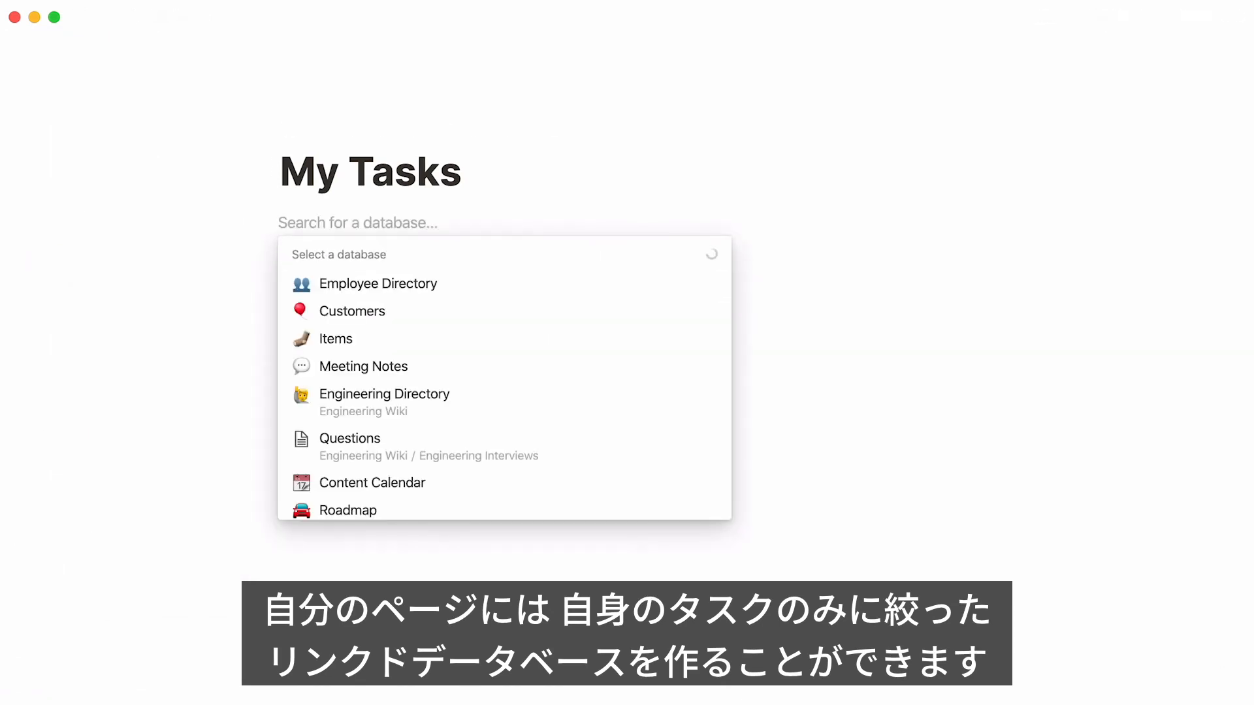
{"action": "type", "text": "to-do"}
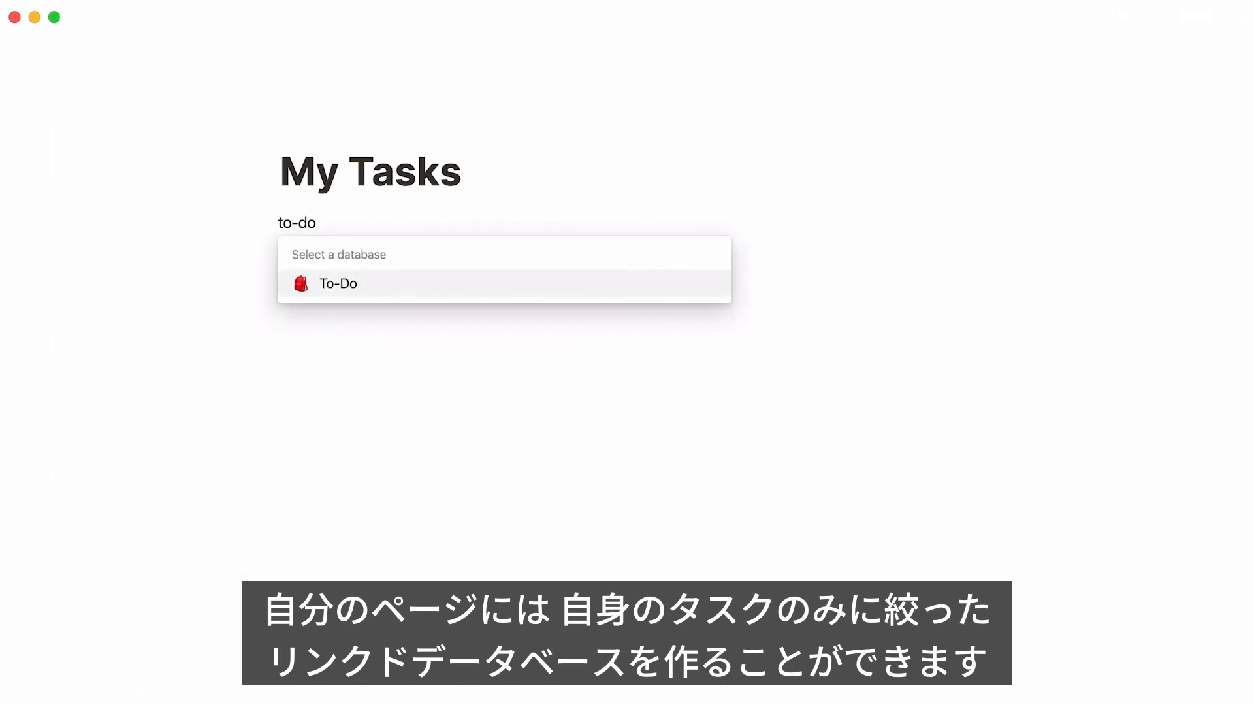
{"action": "key", "text": "Return"}
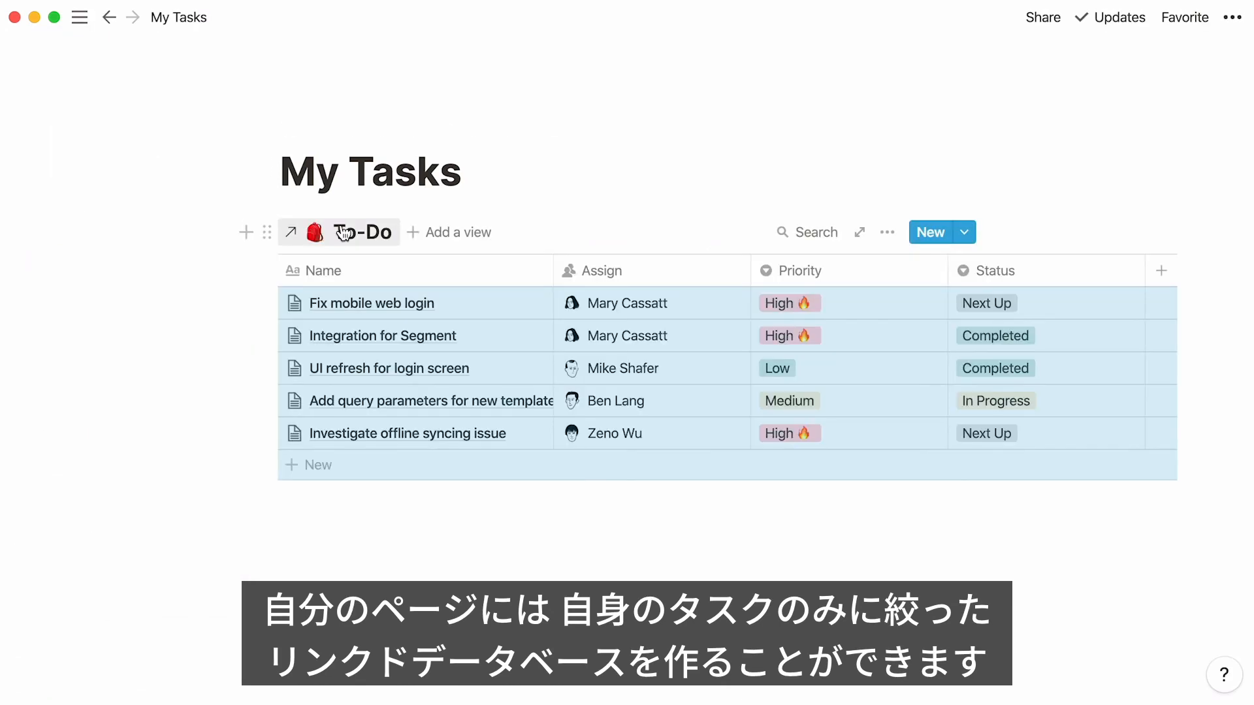
Filter the linked To-Do table on the My Tasks page to entries where Assign Contains Me
{"action": "left_click", "coordinate": [887, 233]}
{"action": "left_click", "coordinate": [984, 399]}
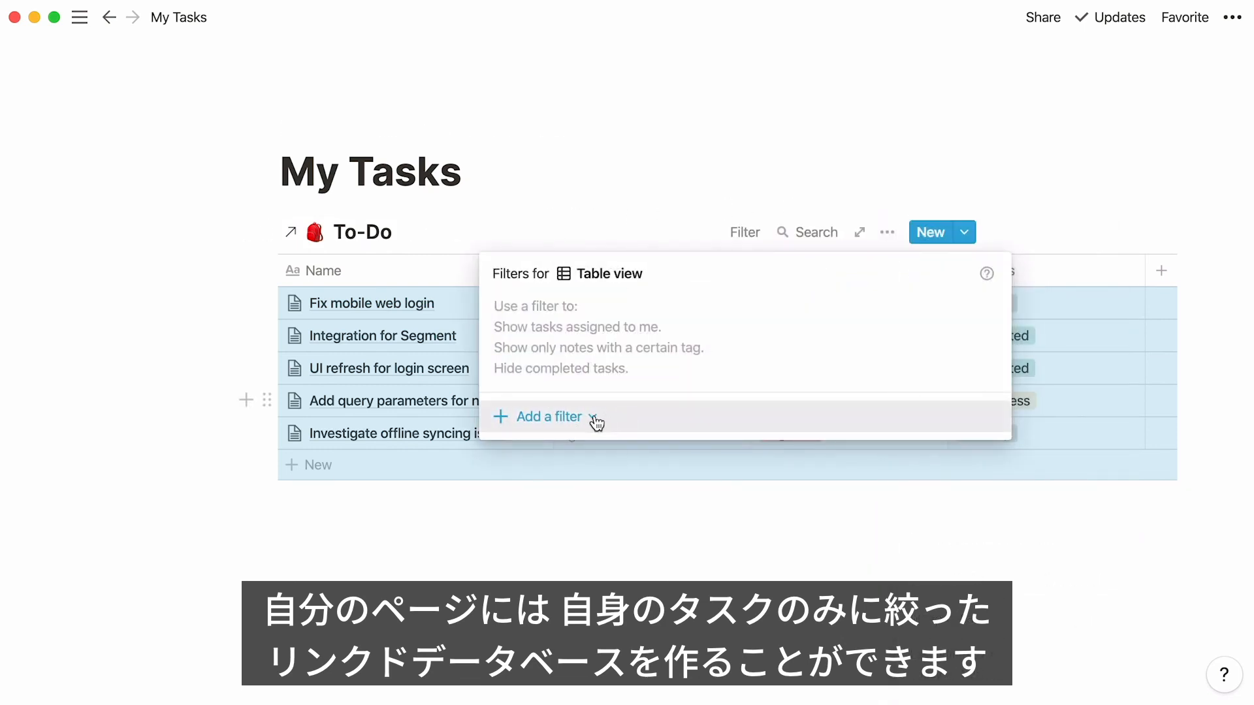
{"action": "left_click", "coordinate": [591, 418]}
{"action": "left_click", "coordinate": [579, 451]}
{"action": "left_click", "coordinate": [655, 326]}
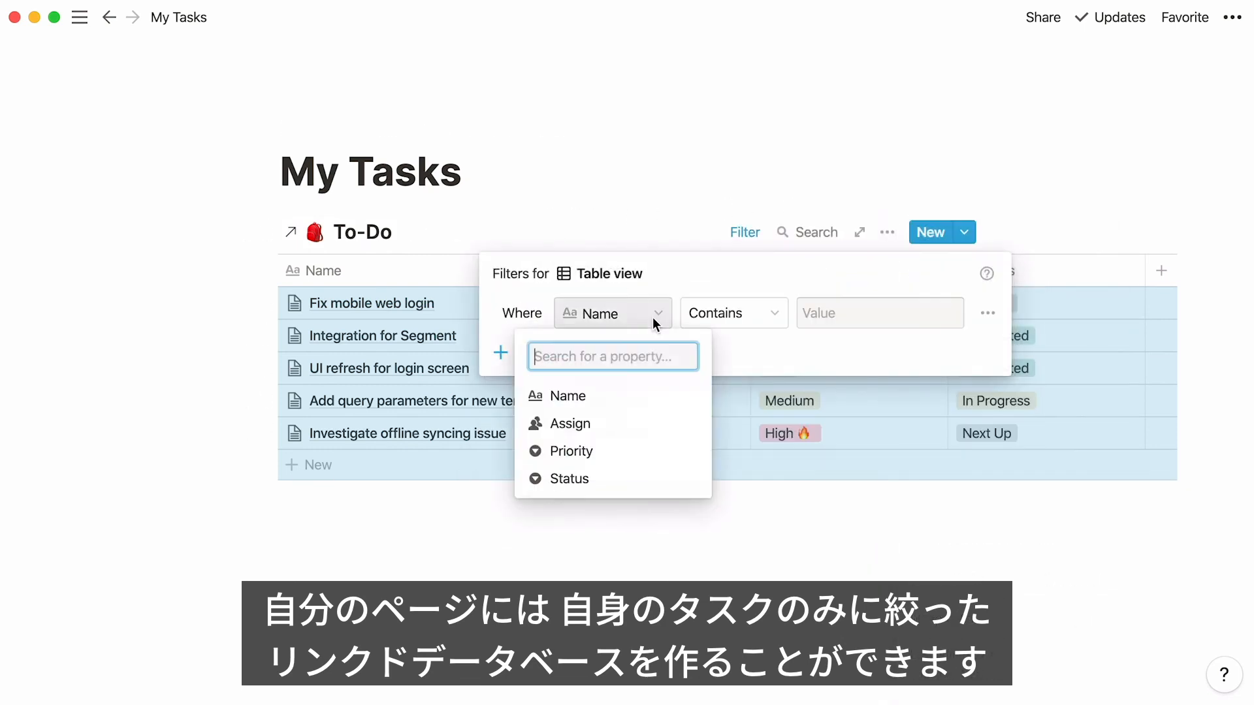
{"action": "left_click", "coordinate": [638, 438]}
{"action": "left_click", "coordinate": [847, 314]}
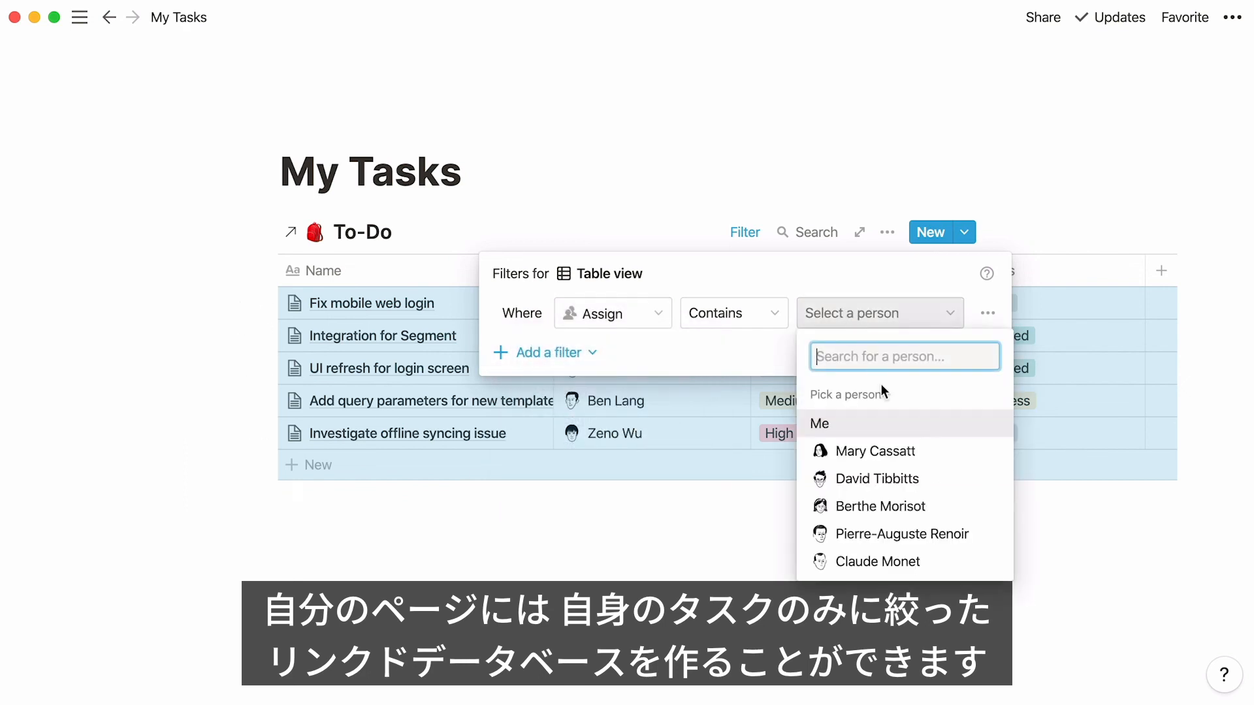
{"action": "left_click", "coordinate": [892, 421]}
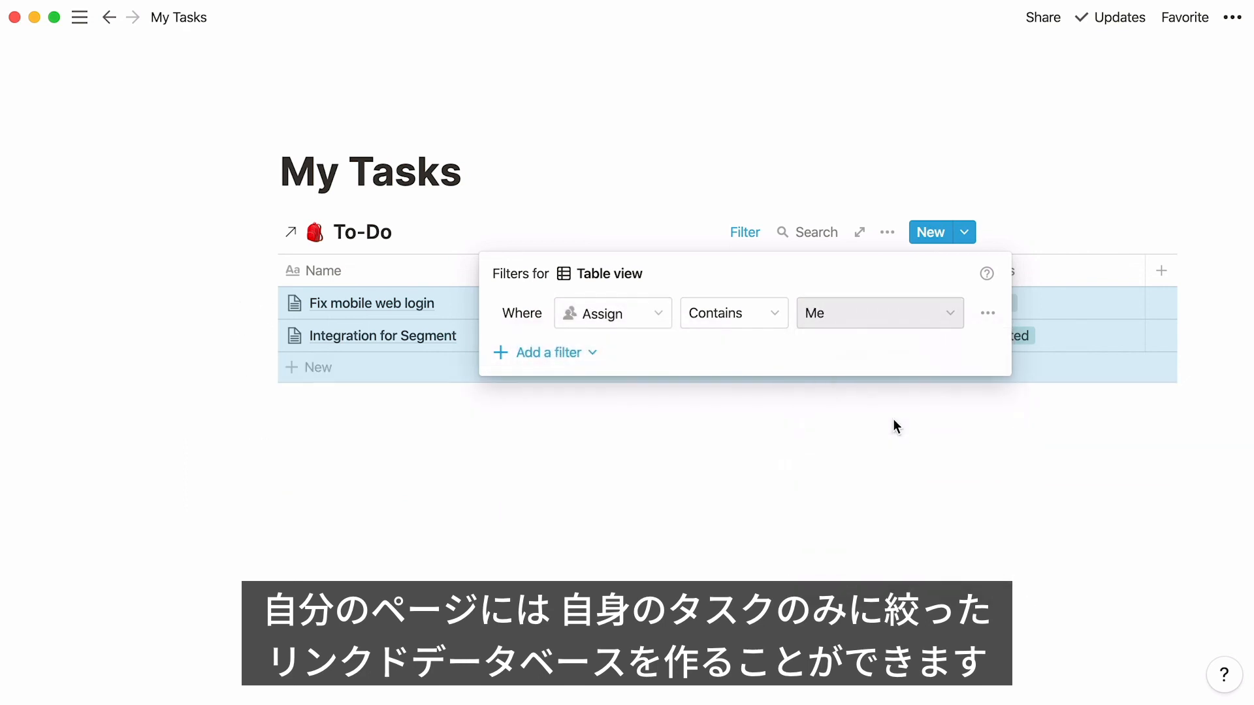
{"action": "left_click", "coordinate": [892, 421]}
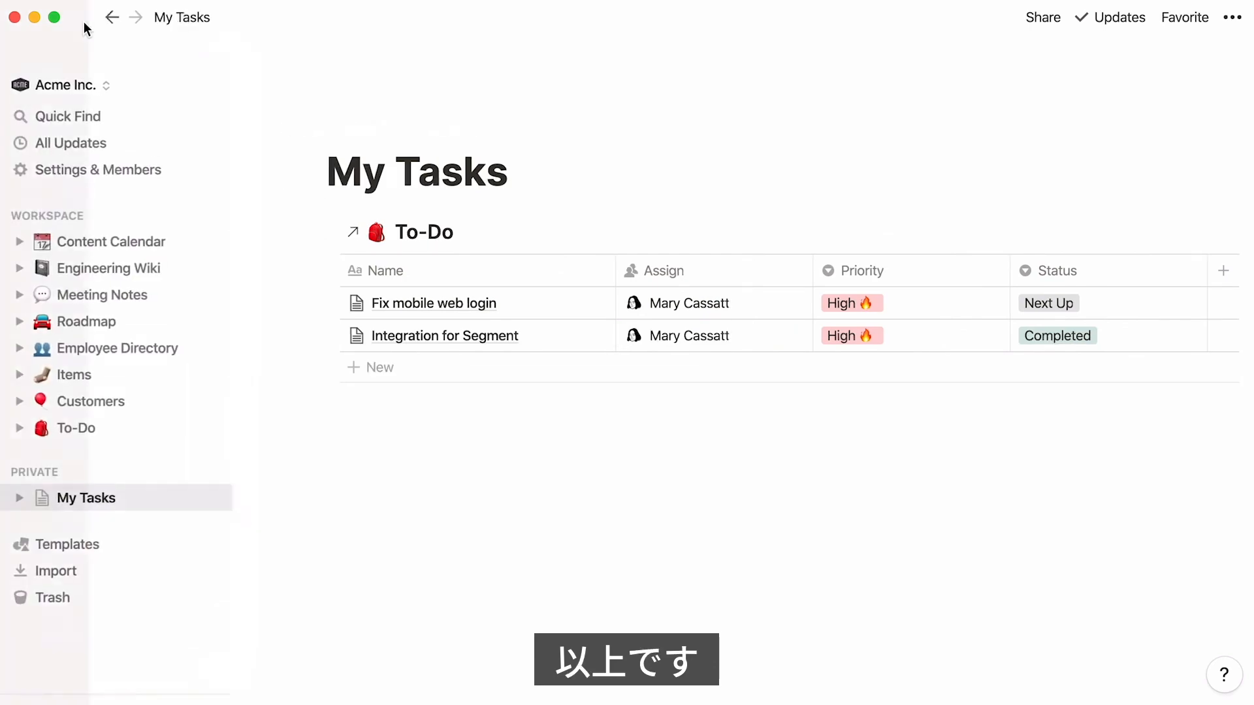
Review the workspace's Content Calendar, Roadmap and Customers databases one after another
{"action": "left_click", "coordinate": [83, 22]}
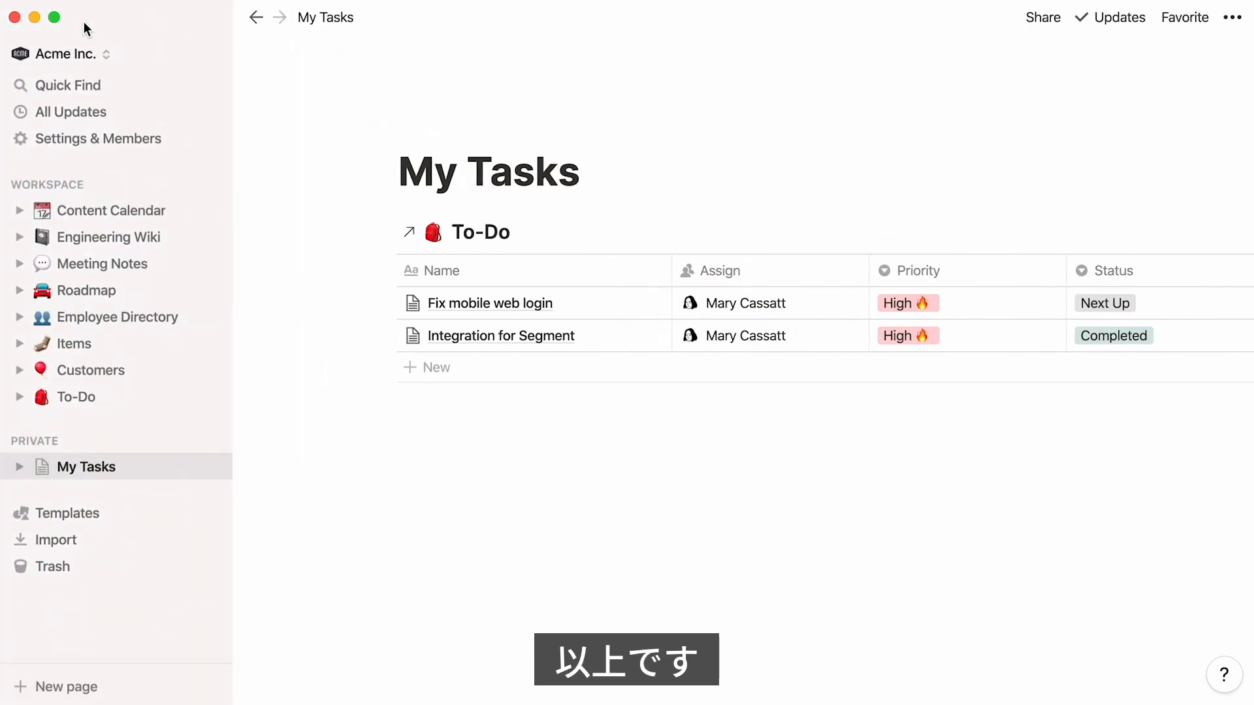
{"action": "left_click", "coordinate": [173, 210]}
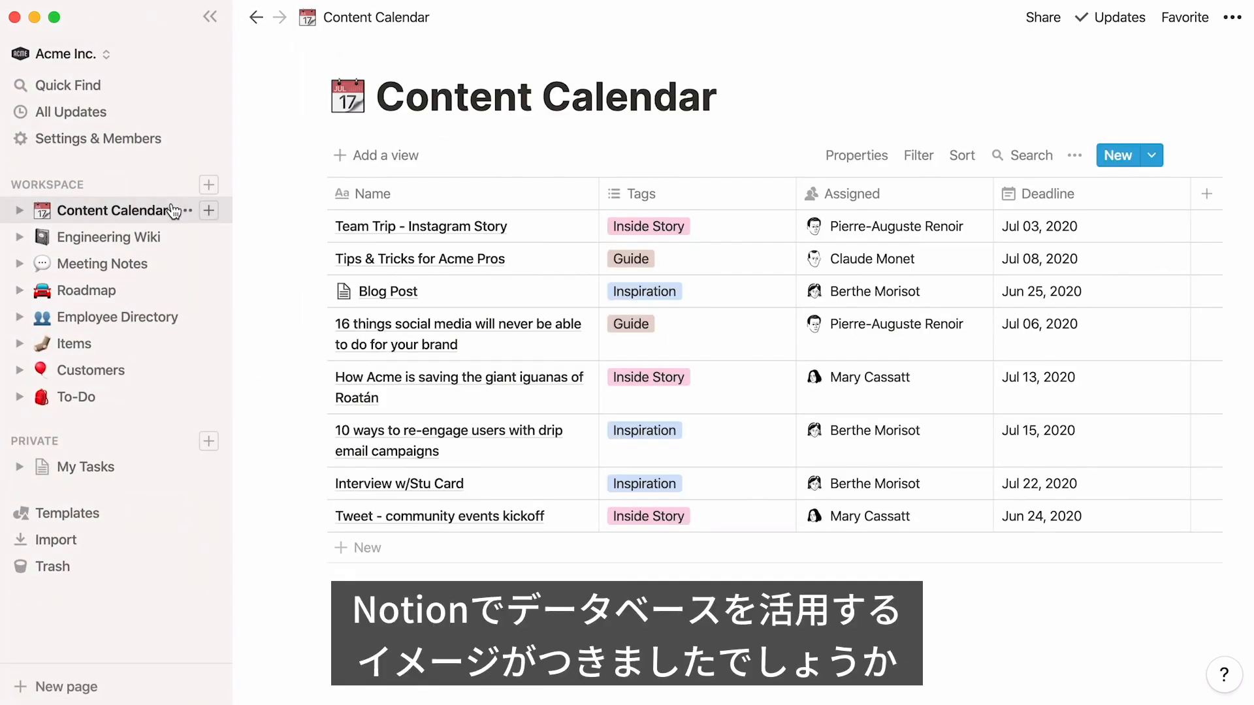
{"action": "left_click", "coordinate": [132, 290]}
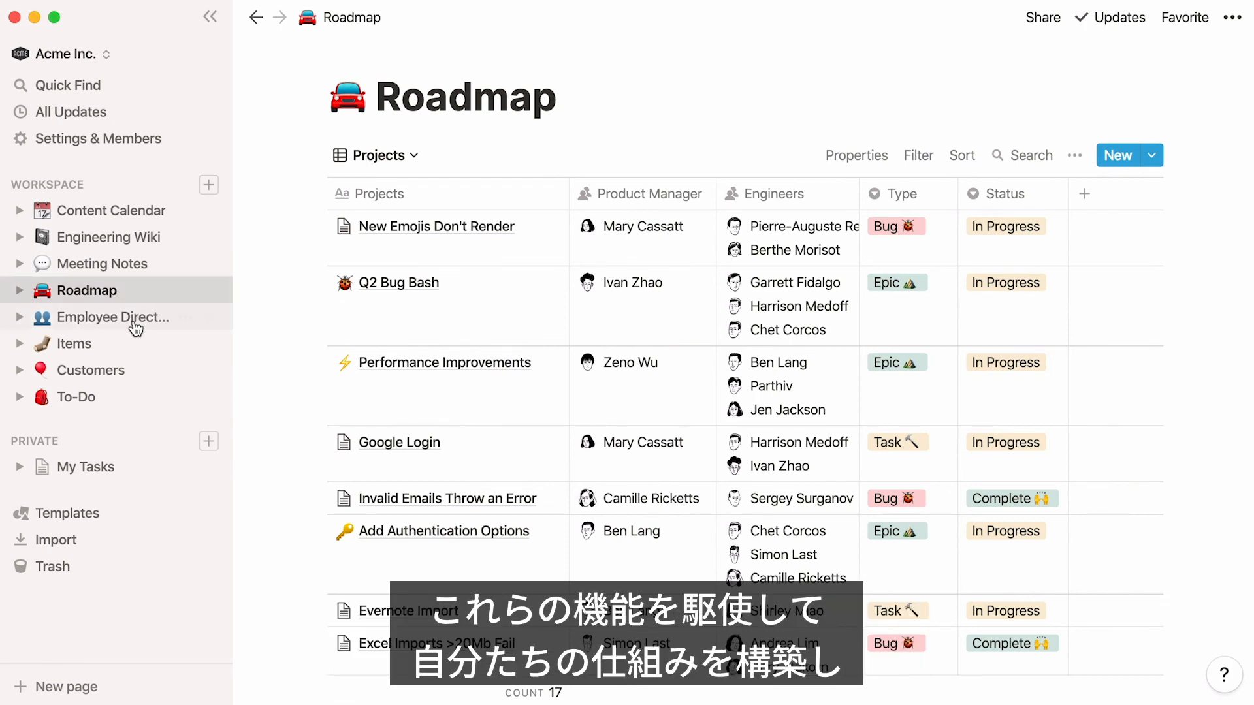
{"action": "left_click", "coordinate": [134, 371]}
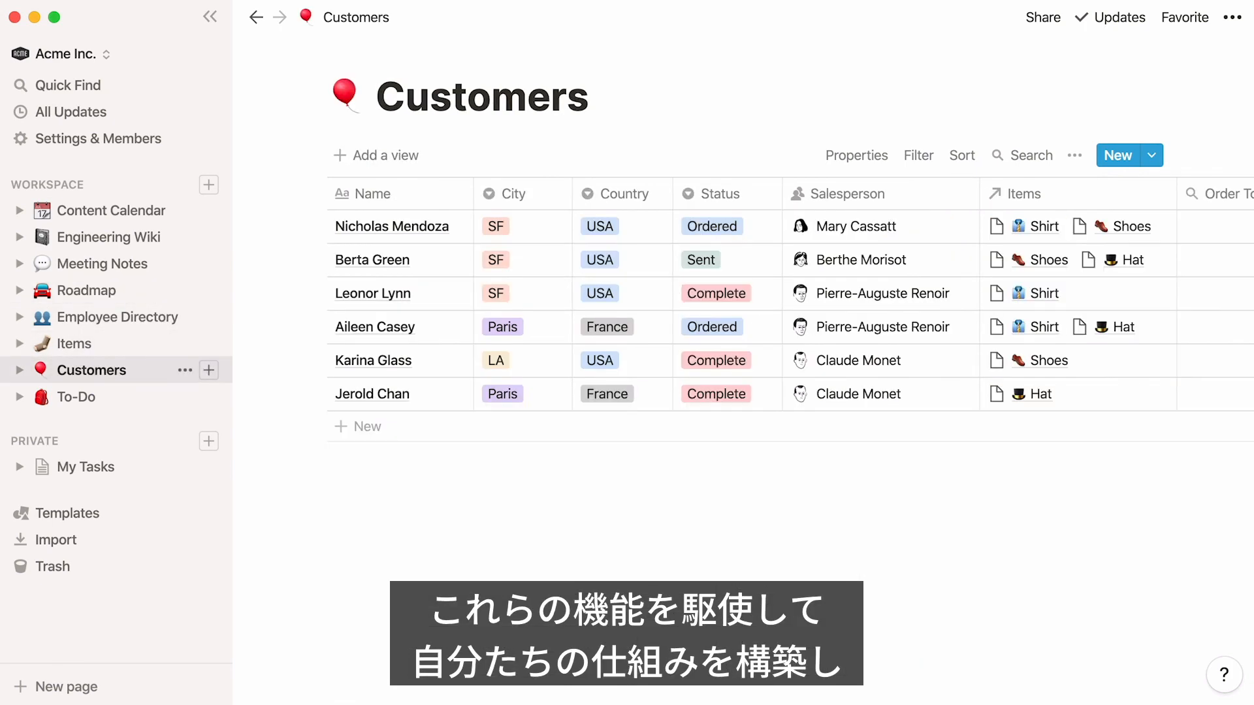